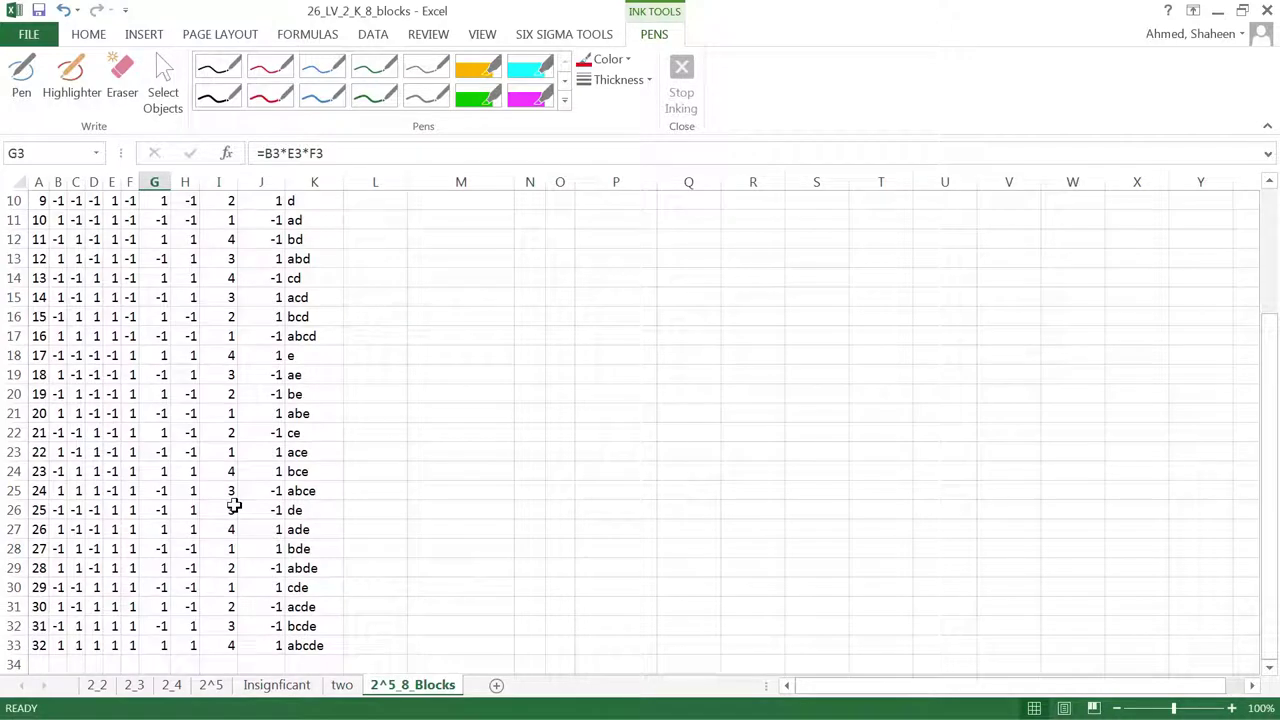
Step: Review the four-block design on the 2^5 sheet: the ADE and BCE columns, the block numbers in the key table and the full run list
{"action": "scroll", "coordinate": [234, 507], "scroll_direction": "down", "scroll_amount": 1}
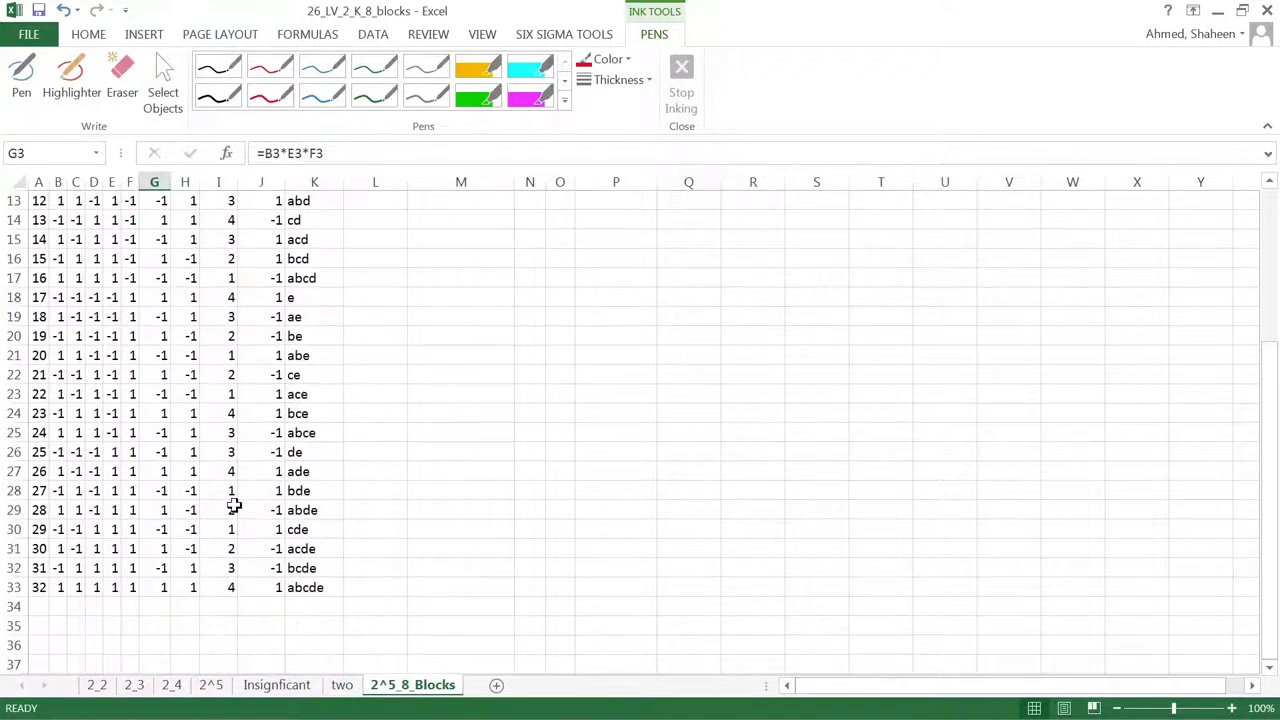
{"action": "left_click", "coordinate": [212, 697]}
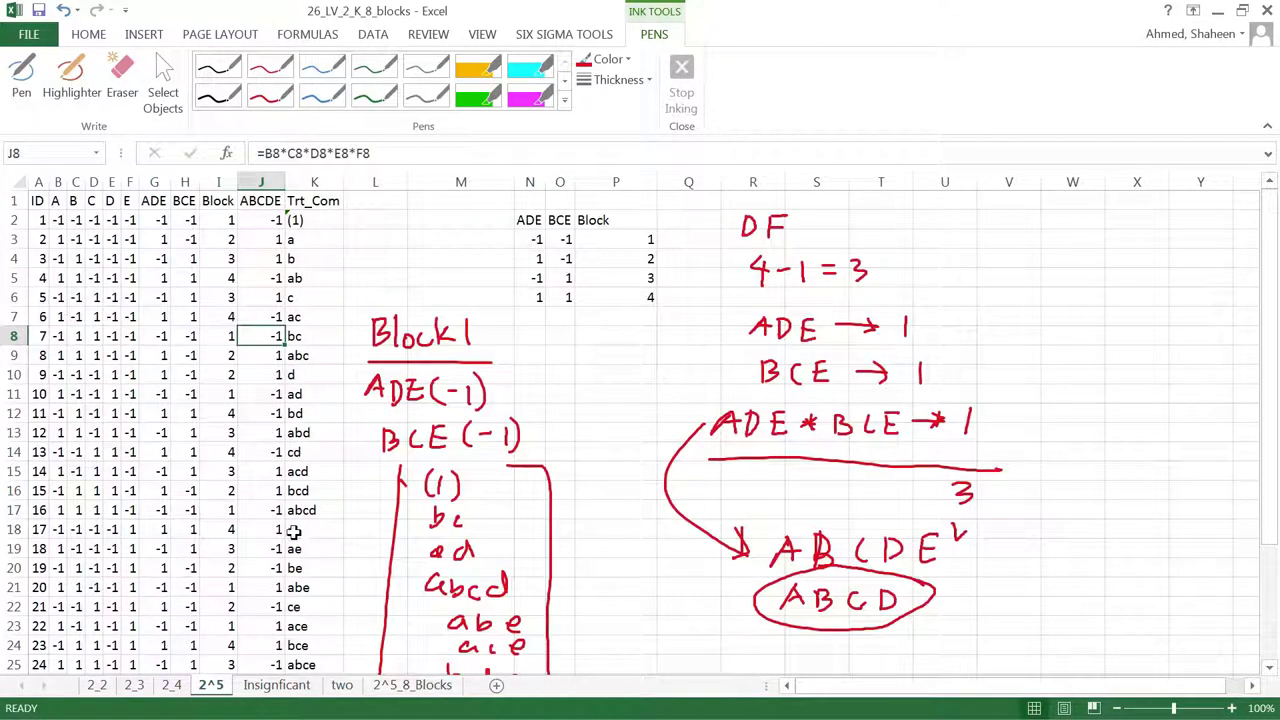
{"action": "left_click", "coordinate": [156, 185]}
{"action": "left_click_drag", "start_coordinate": [156, 185], "coordinate": [184, 185]}
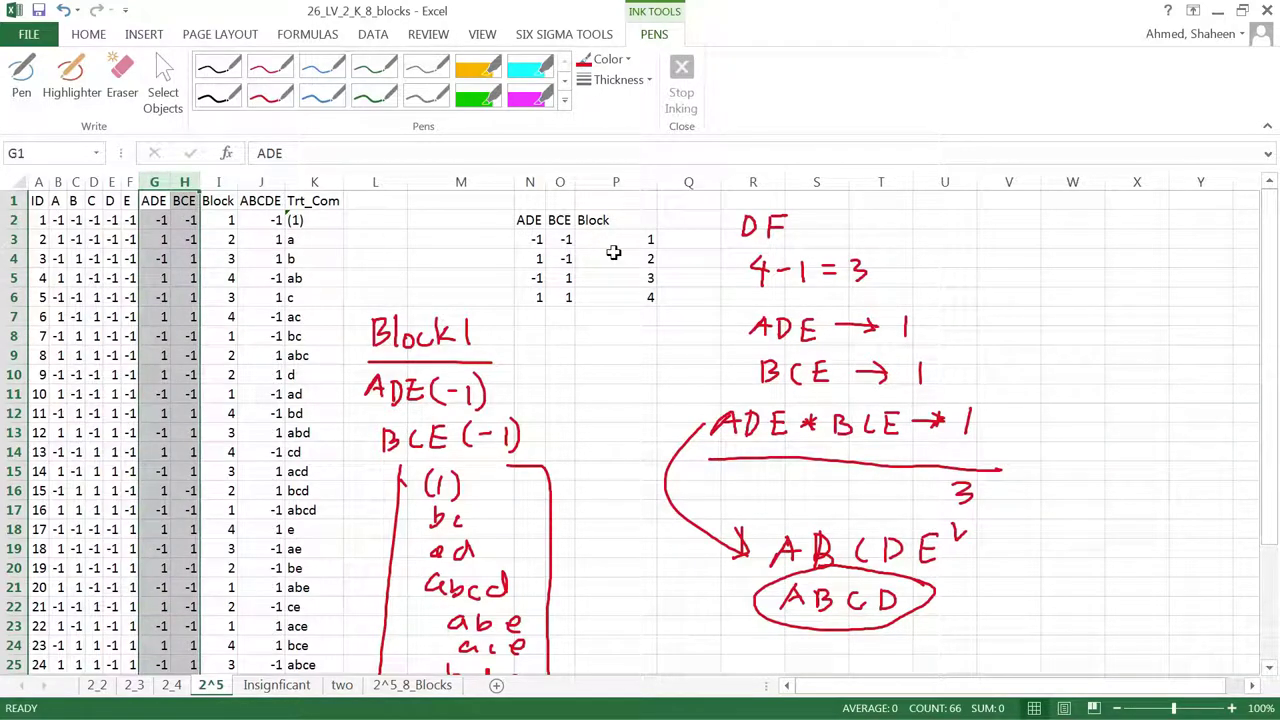
{"action": "left_click_drag", "start_coordinate": [643, 241], "coordinate": [643, 300]}
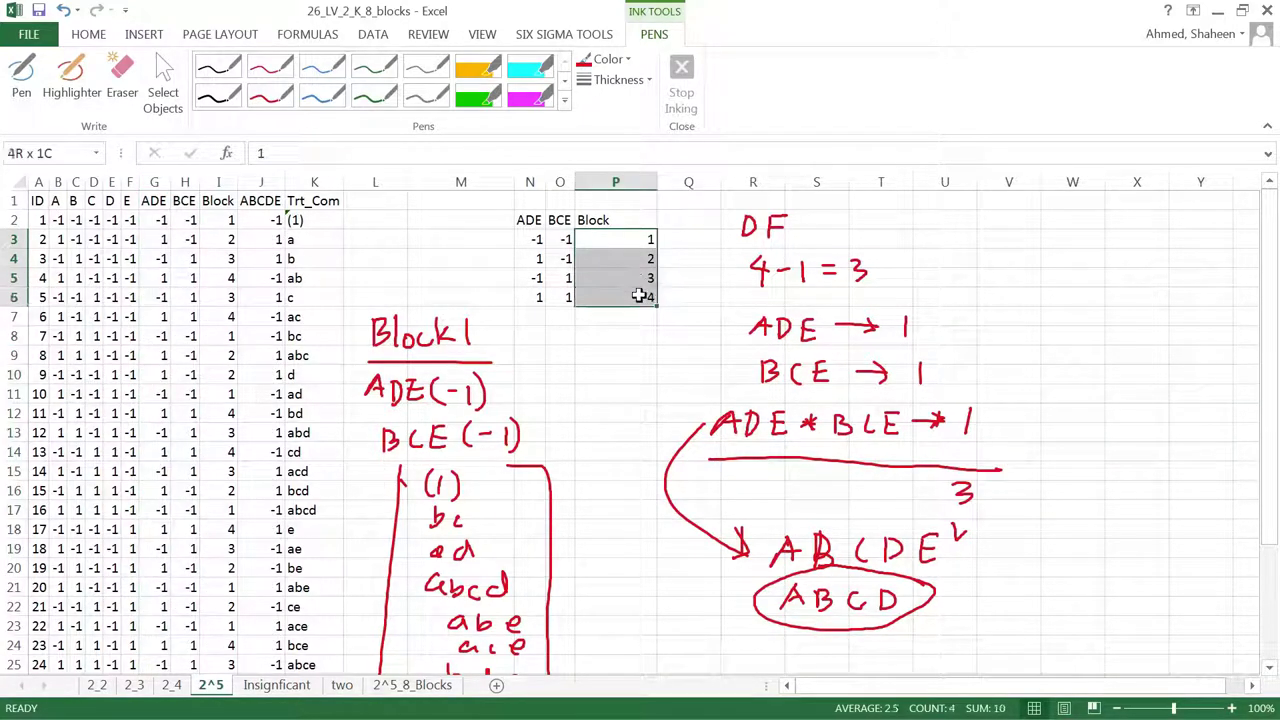
{"action": "scroll", "coordinate": [75, 458], "scroll_direction": "down", "scroll_amount": 4}
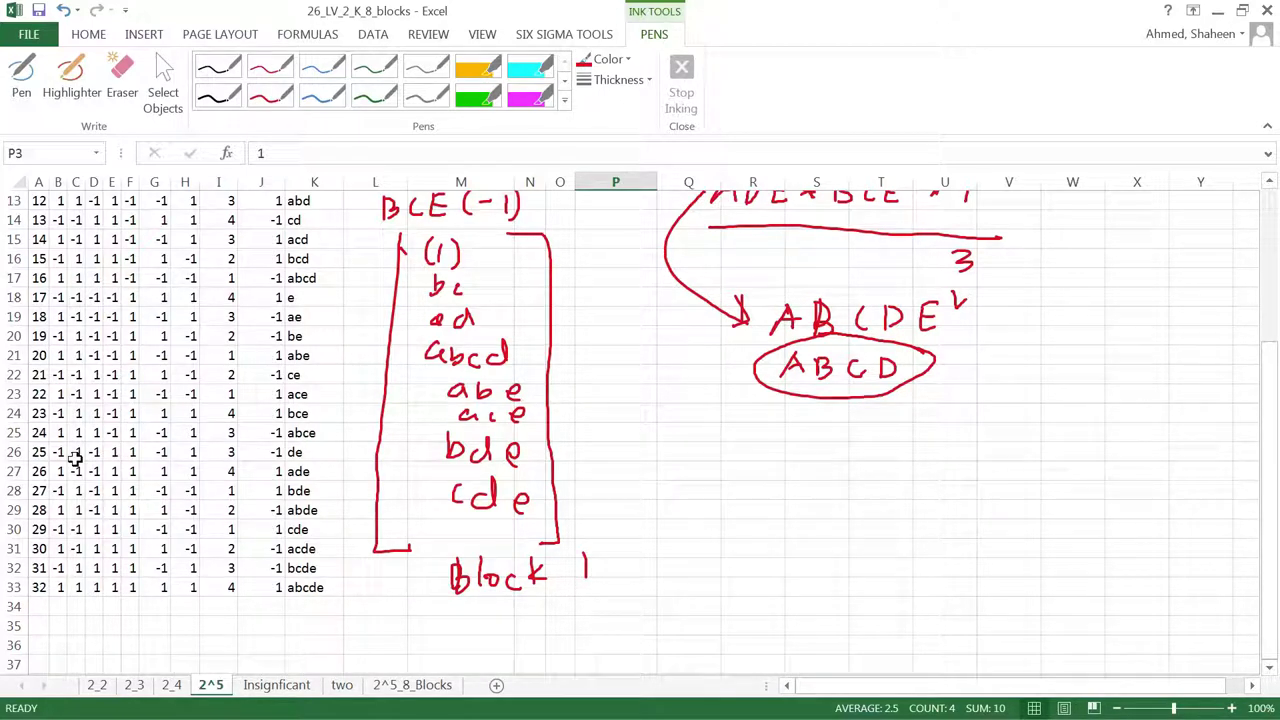
{"action": "scroll", "coordinate": [75, 458], "scroll_direction": "up", "scroll_amount": 4}
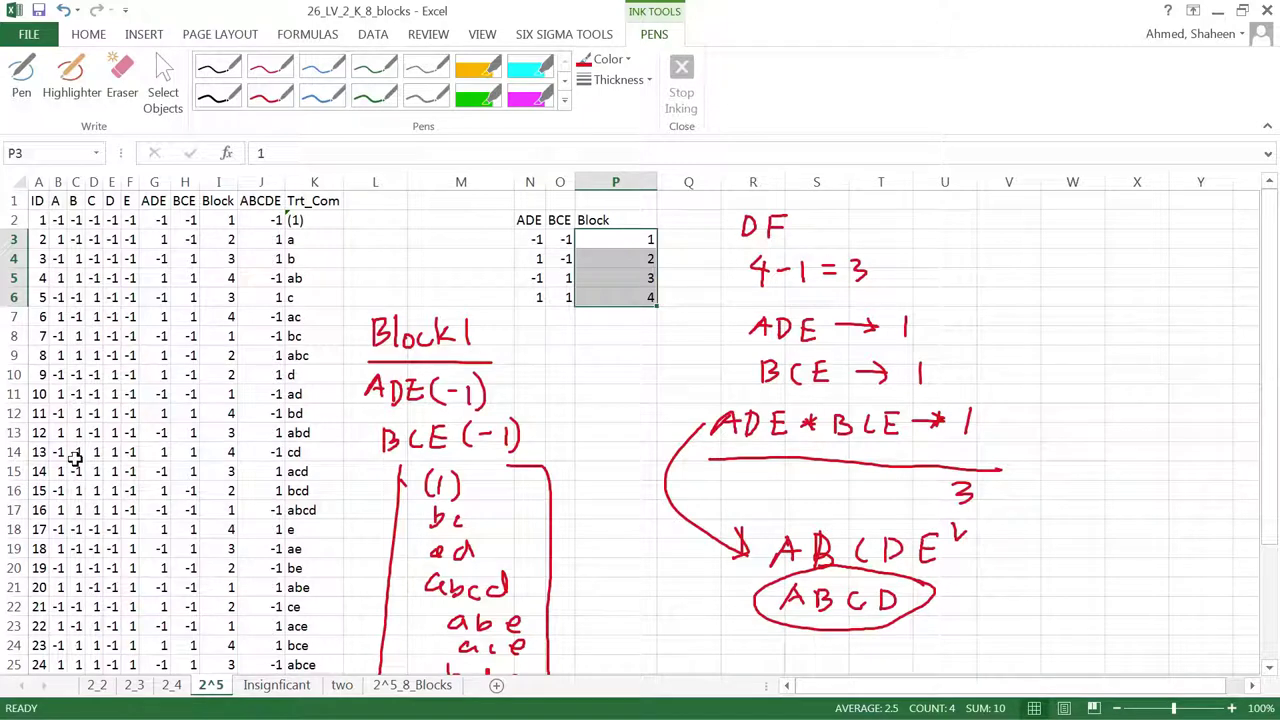
{"action": "scroll", "coordinate": [75, 458], "scroll_direction": "down", "scroll_amount": 4}
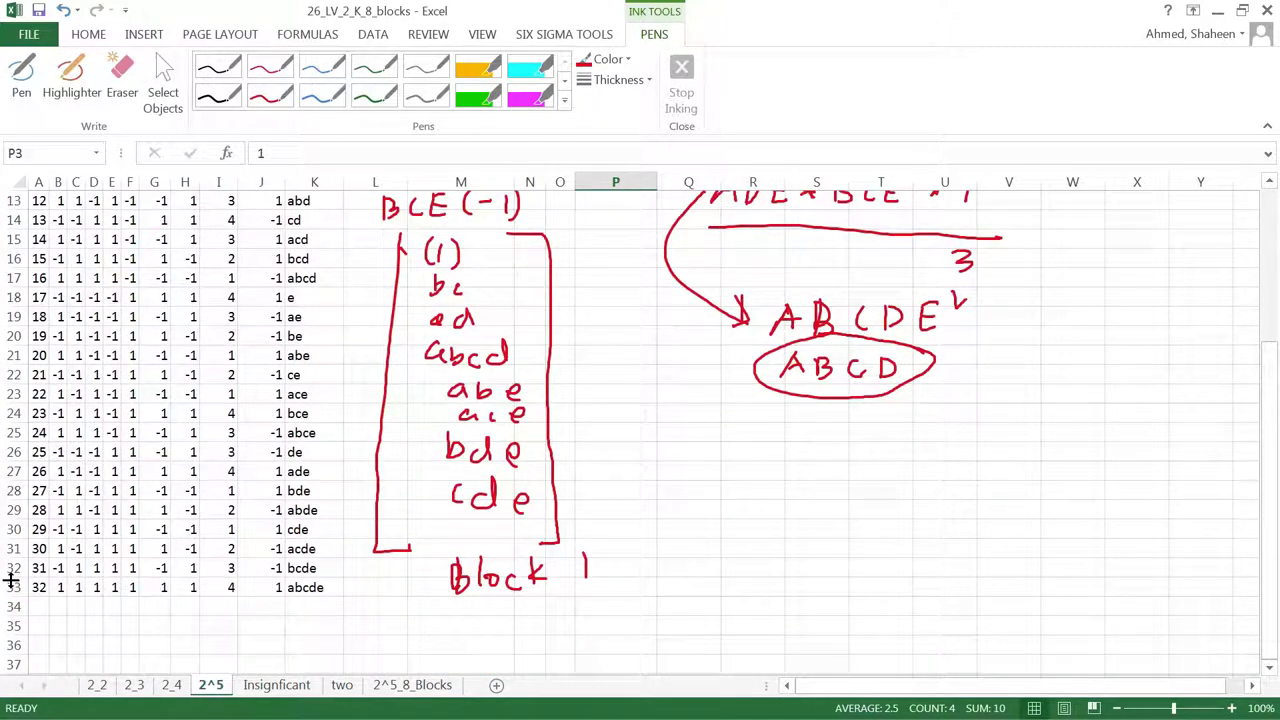
{"action": "left_click", "coordinate": [12, 587]}
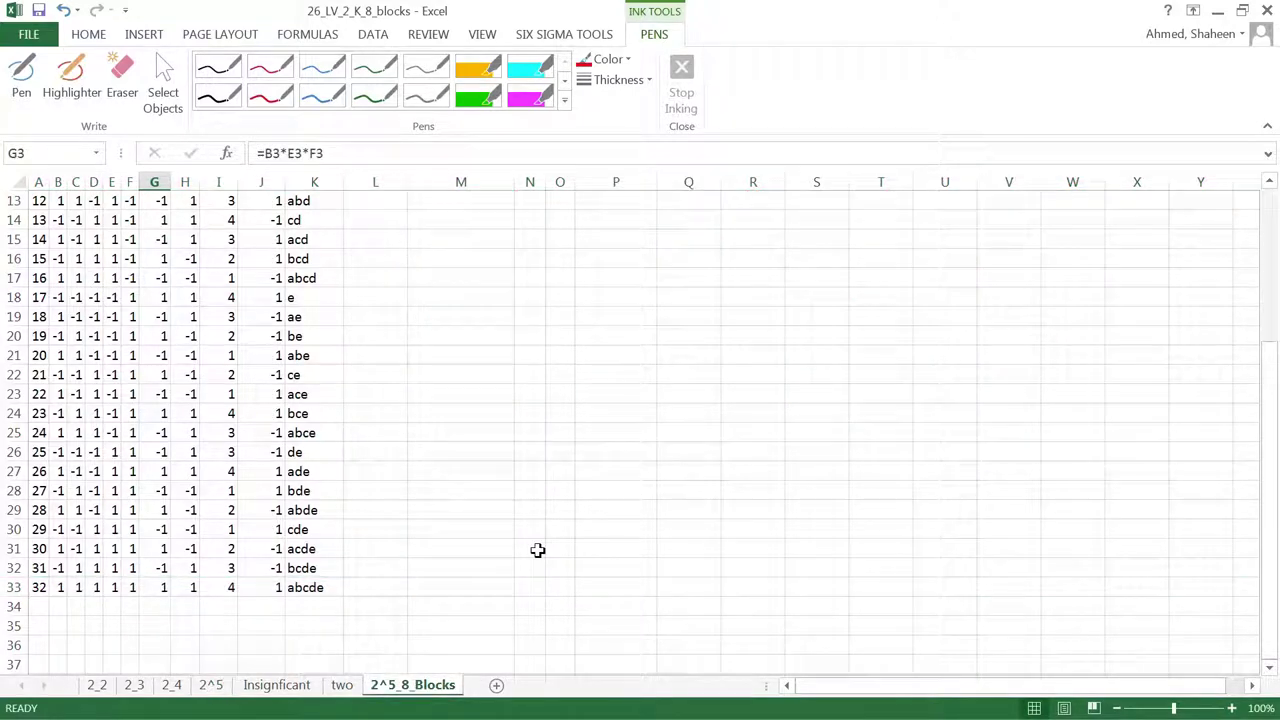
Step: Insert a blank column P before the Block column of the key table on the 2^5_8_Blocks sheet and widen it slightly
{"action": "scroll", "coordinate": [610, 487], "scroll_direction": "up", "scroll_amount": 4}
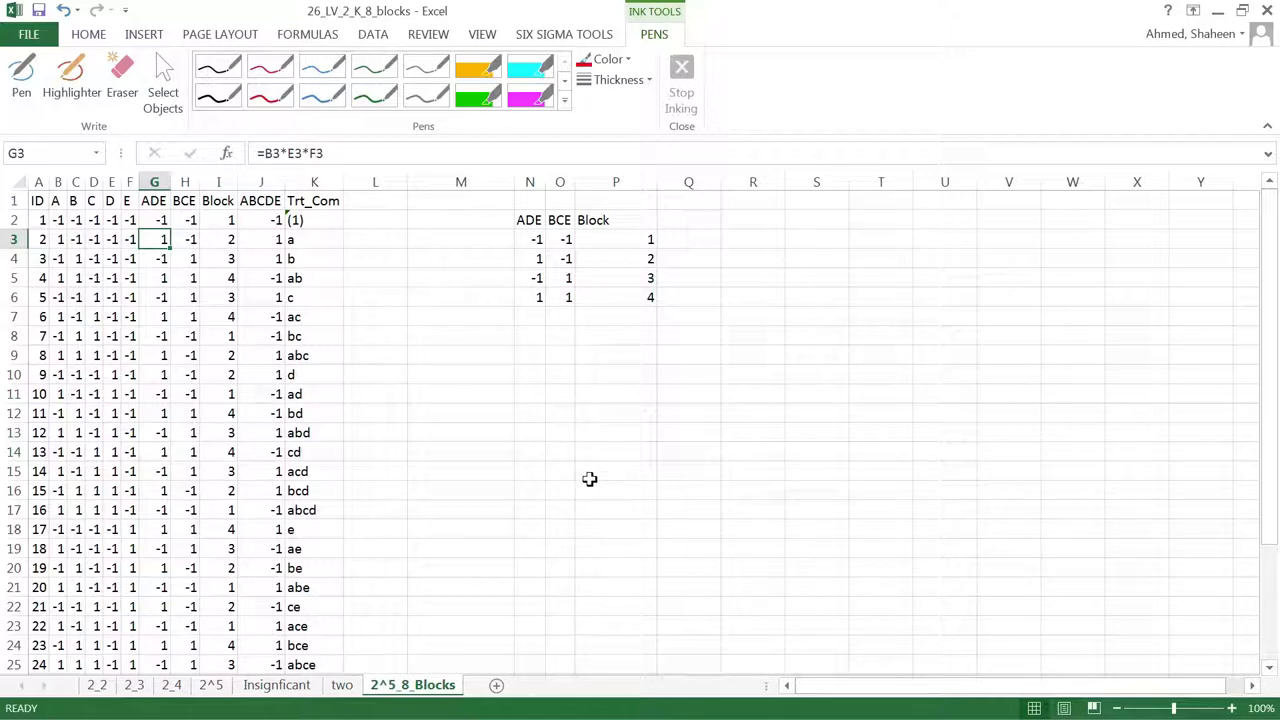
{"action": "right_click", "coordinate": [587, 178]}
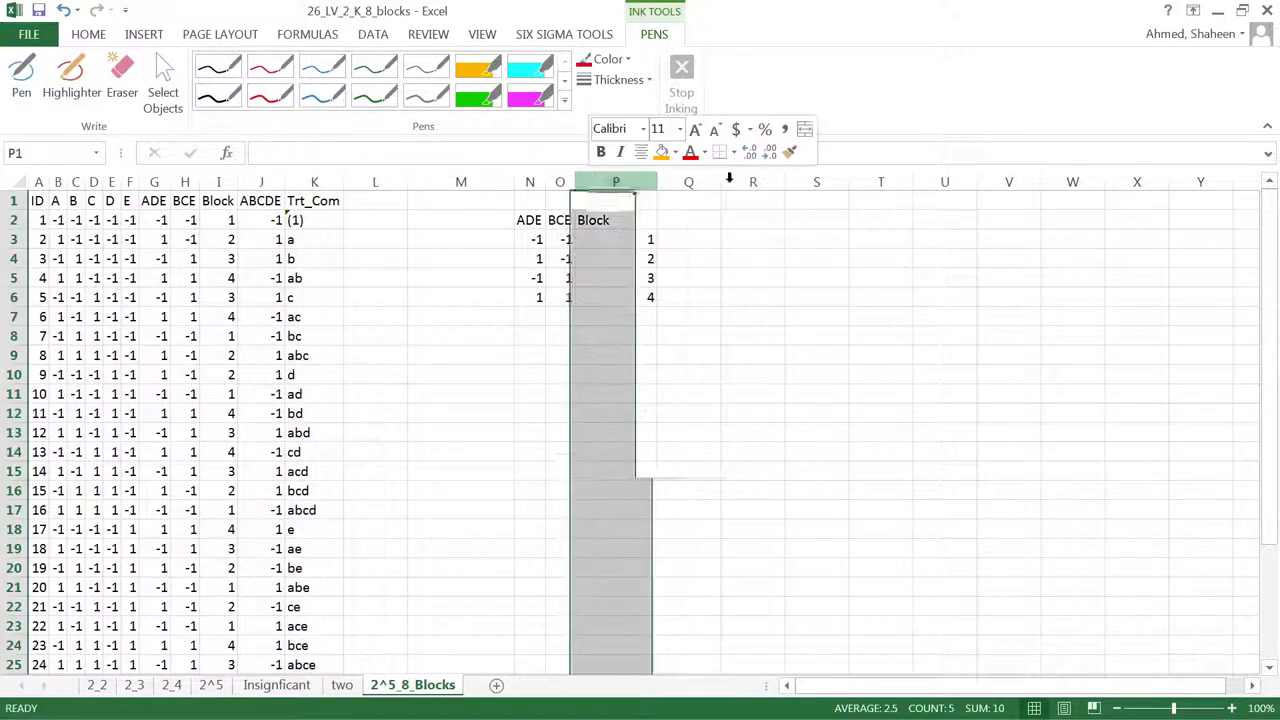
{"action": "left_click", "coordinate": [645, 320]}
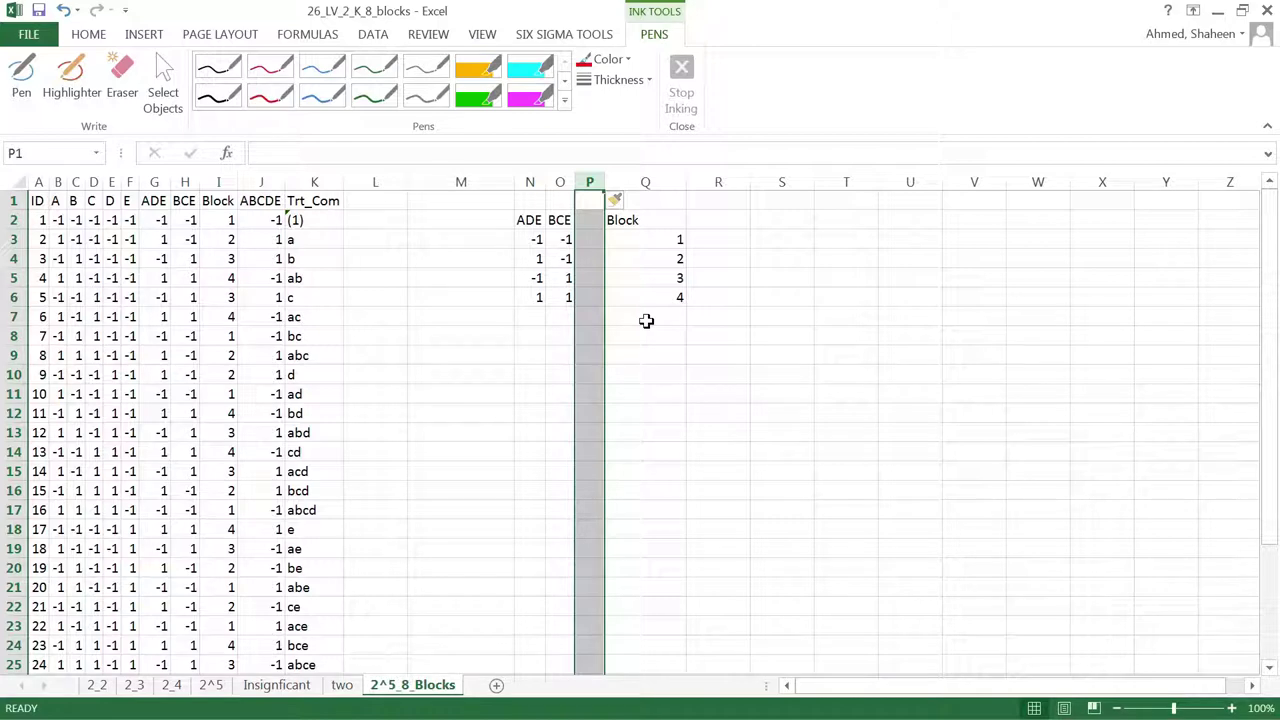
{"action": "left_click_drag", "start_coordinate": [604, 181], "coordinate": [622, 180]}
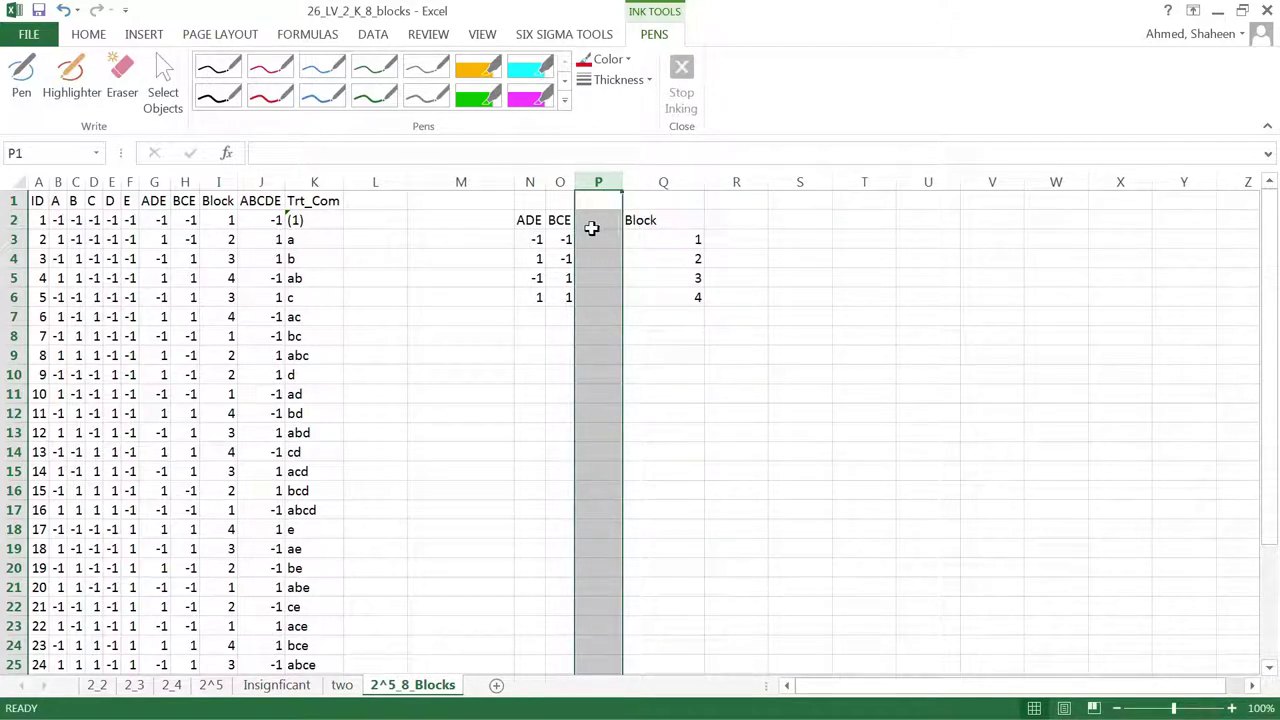
Step: Enter the heading CDE in cell P2, between BCE and Block in the key table
{"action": "left_click", "coordinate": [529, 181]}
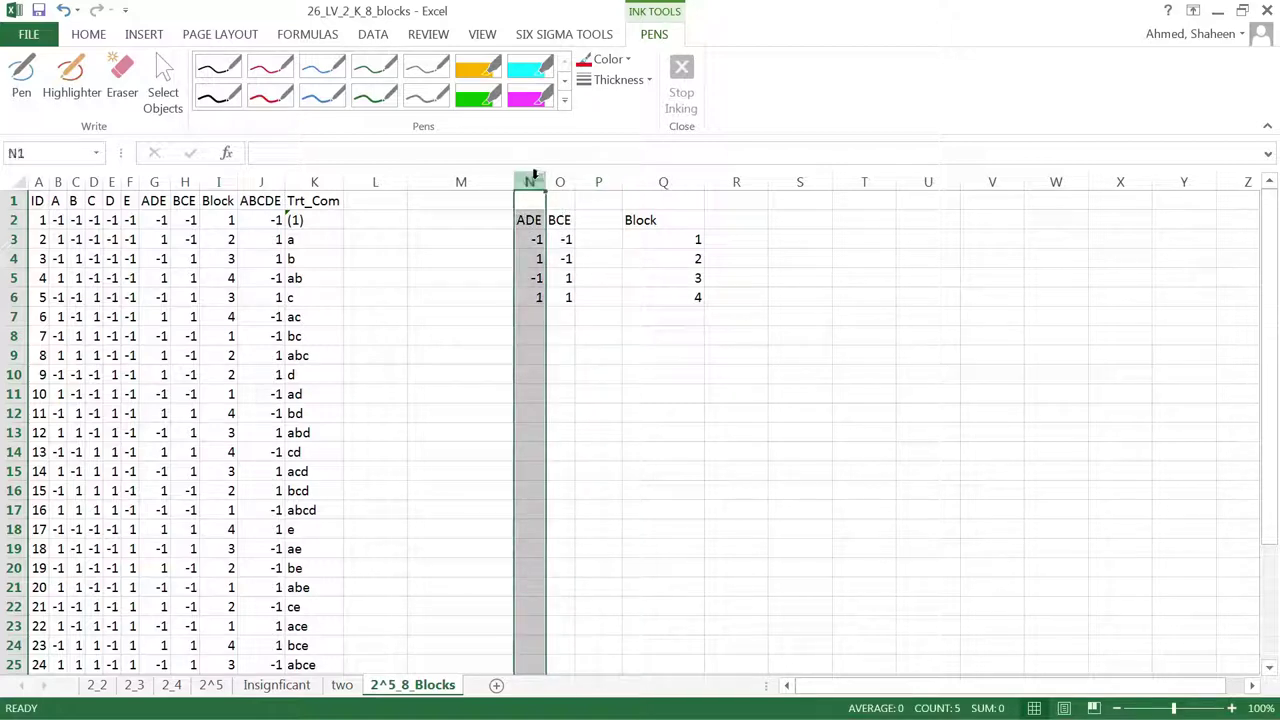
{"action": "left_click", "coordinate": [566, 178]}
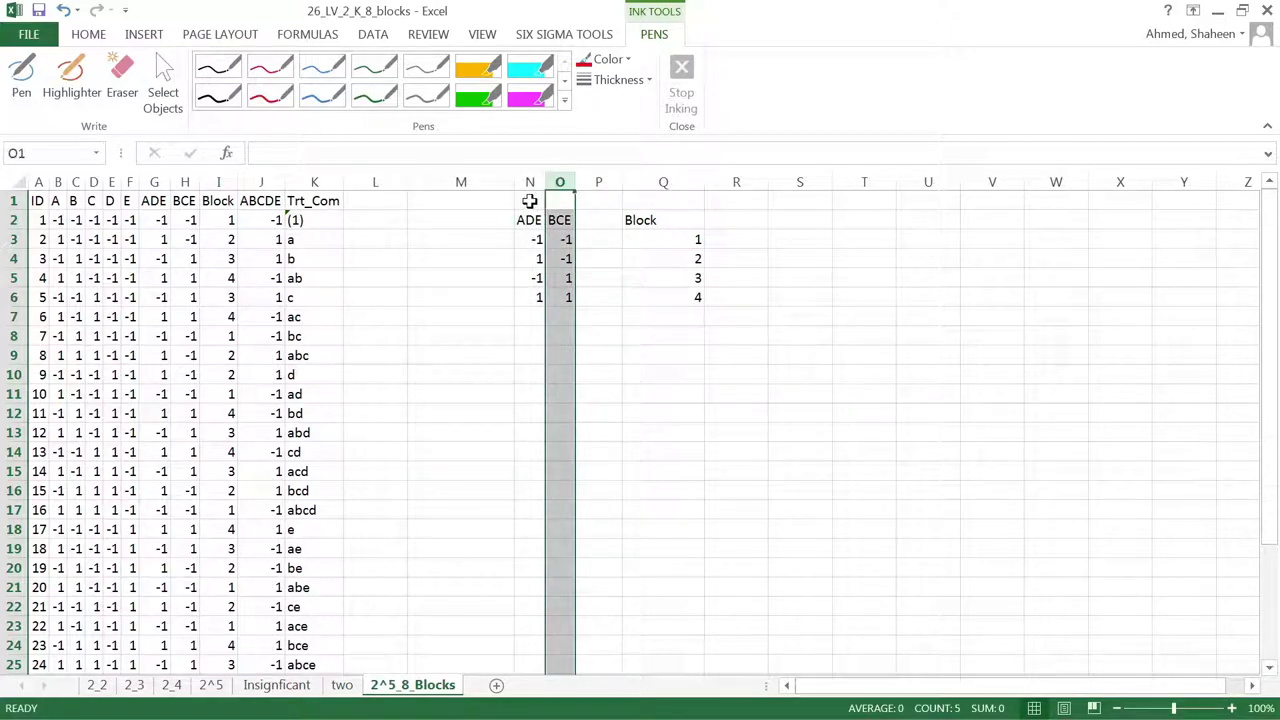
{"action": "left_click", "coordinate": [529, 200]}
{"action": "left_click", "coordinate": [558, 181]}
{"action": "left_click", "coordinate": [594, 181]}
{"action": "left_click", "coordinate": [595, 220]}
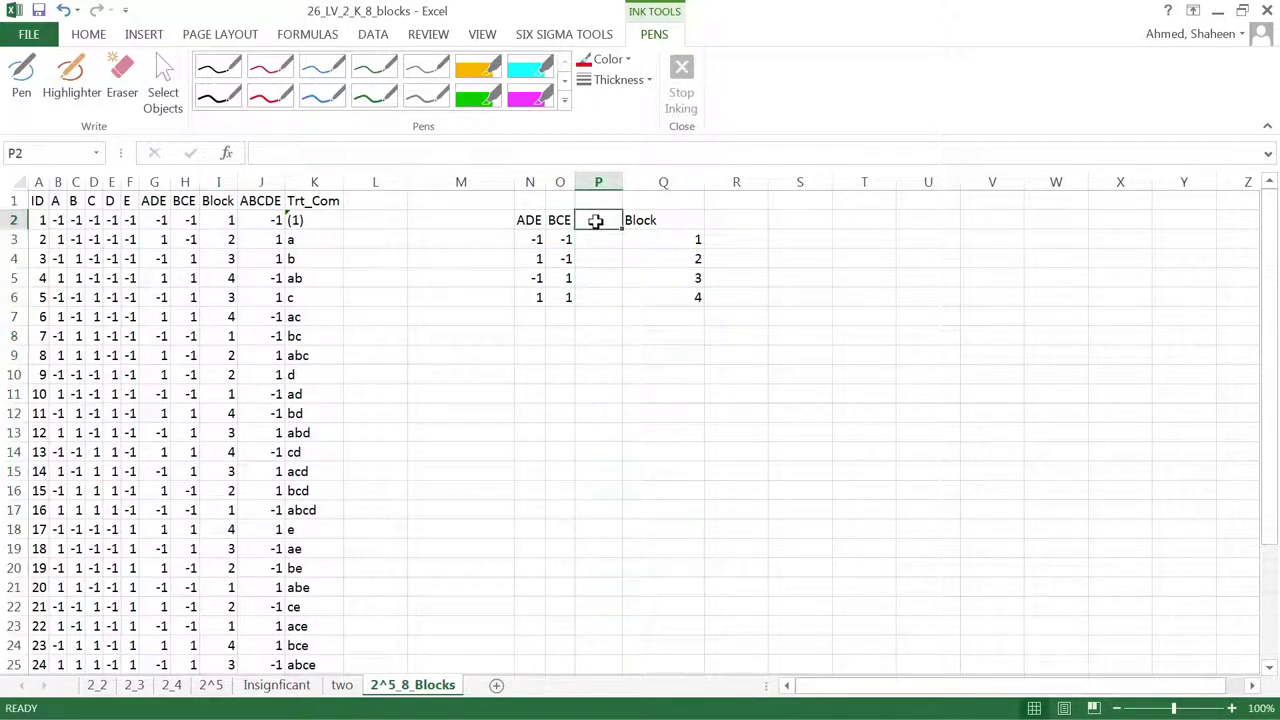
{"action": "type", "text": "De"}
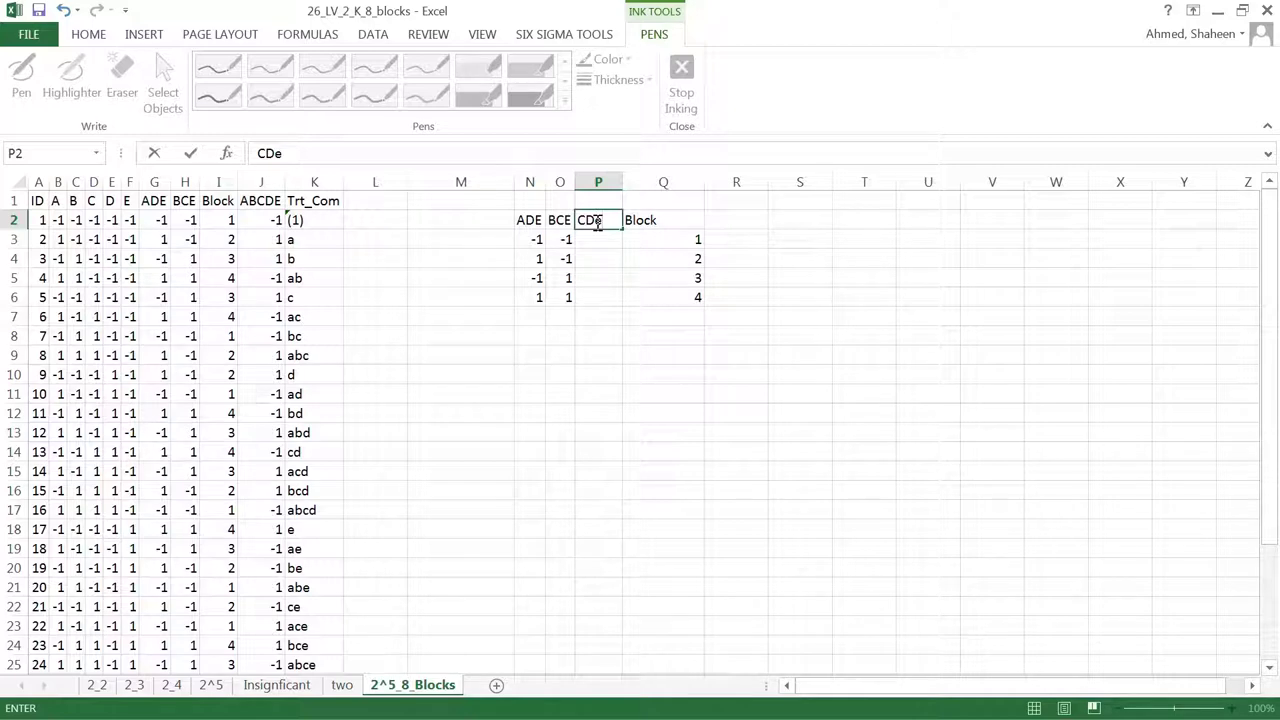
{"action": "type", "text": "DE"}
{"action": "key", "text": "Return"}
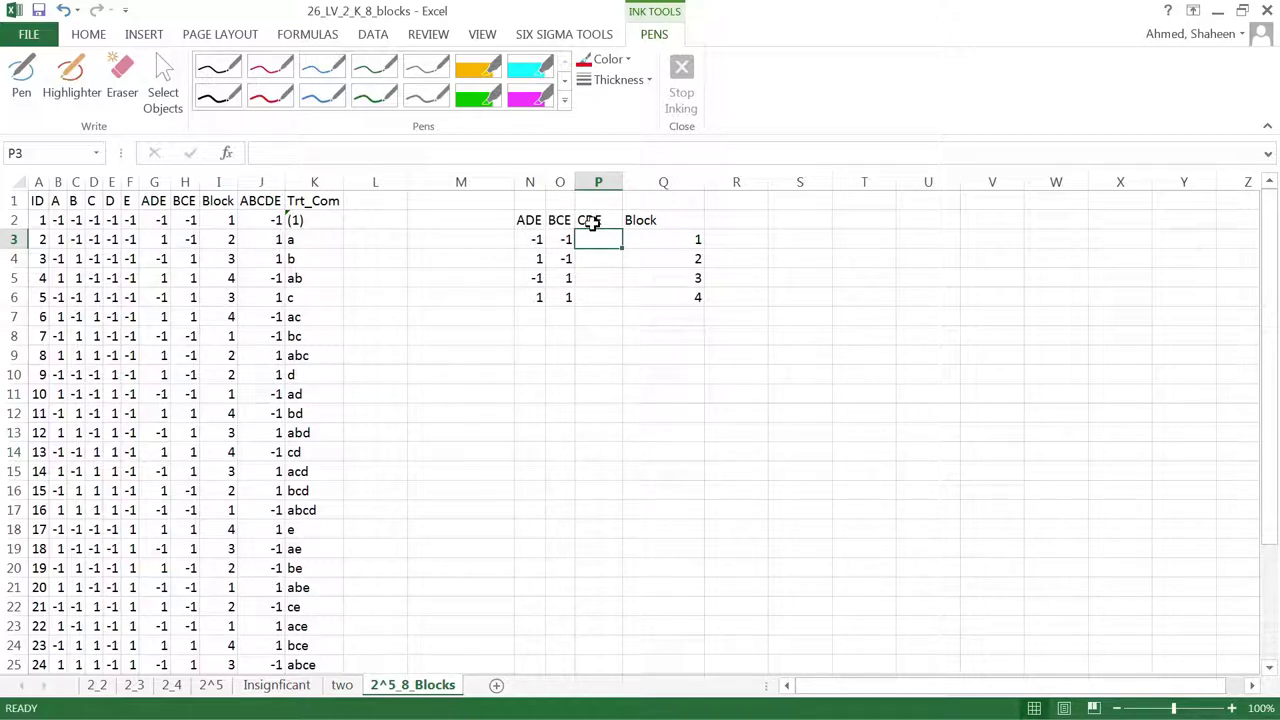
Step: Examine the sign pattern of factors A, B and C on the 2_3 sheet, comparing the A and B signs in its two halves
{"action": "left_click", "coordinate": [140, 688]}
{"action": "mouse_move", "coordinate": [171, 257]}
{"action": "left_mouse_down"}
{"action": "mouse_move", "coordinate": [237, 335]}
{"action": "mouse_move", "coordinate": [259, 528]}
{"action": "mouse_move", "coordinate": [231, 524]}
{"action": "left_mouse_up"}
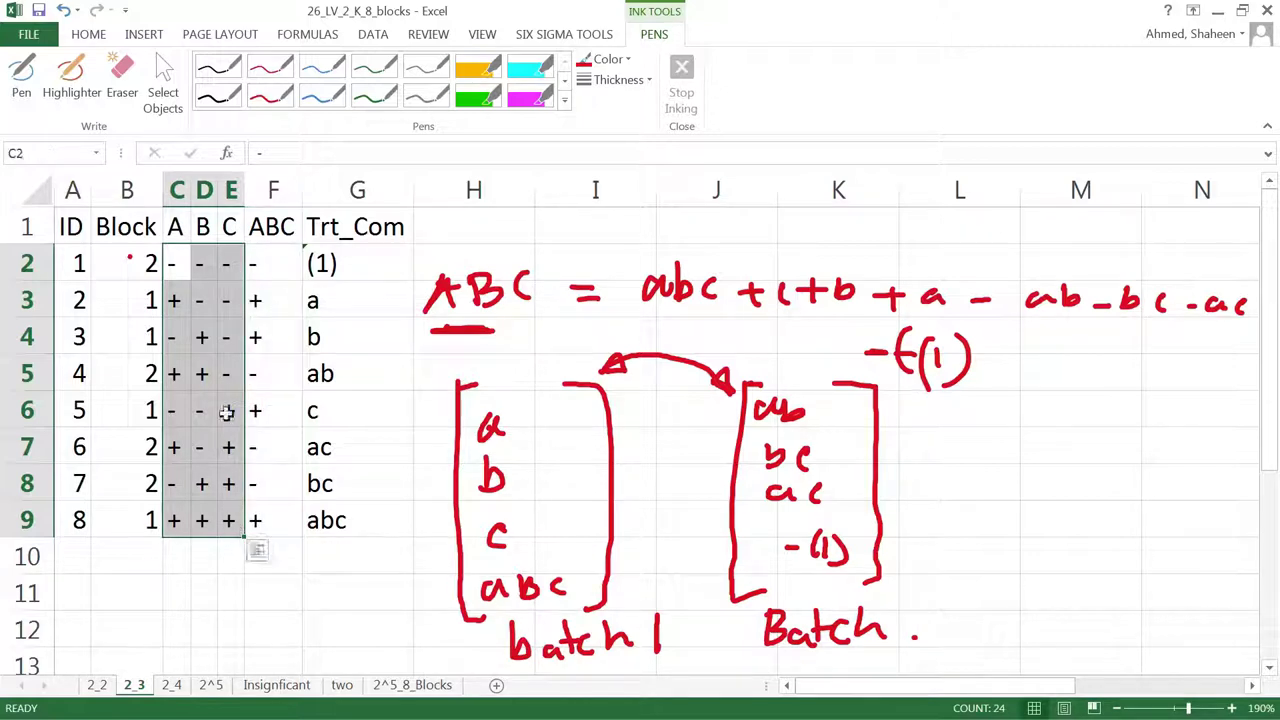
{"action": "left_click_drag", "start_coordinate": [177, 262], "coordinate": [201, 378]}
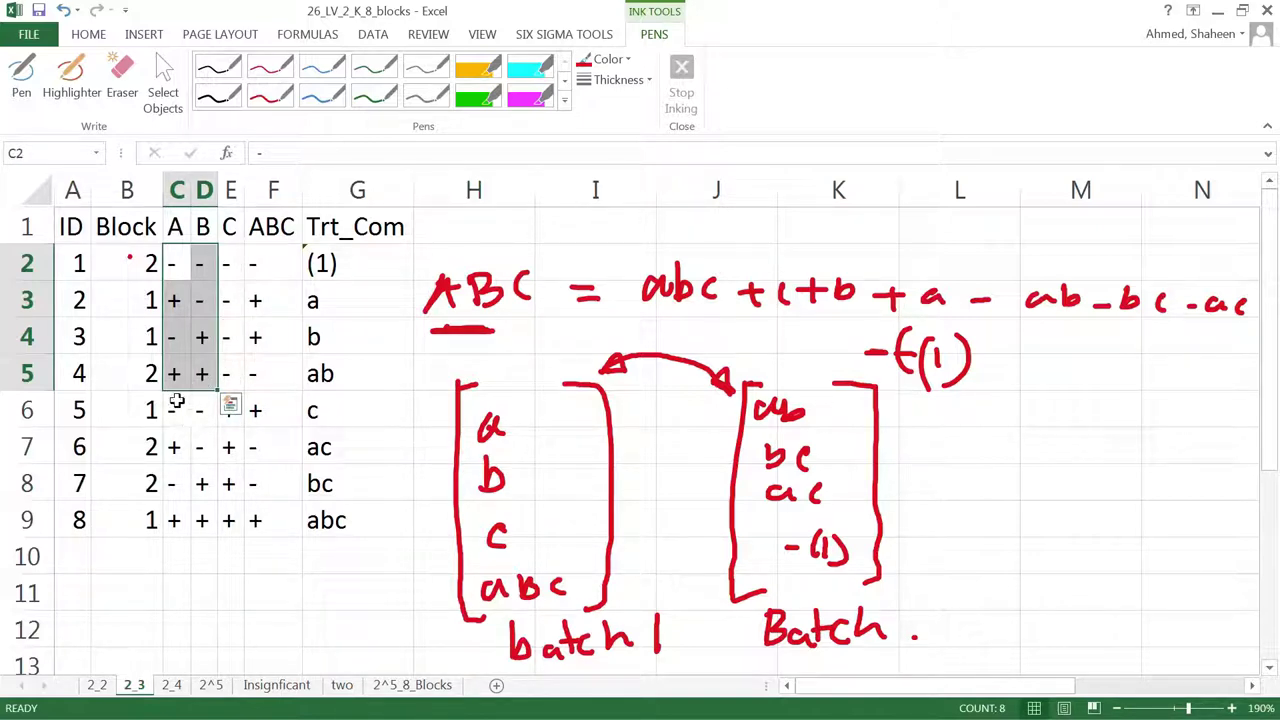
{"action": "left_click_drag", "start_coordinate": [176, 402], "coordinate": [207, 520]}
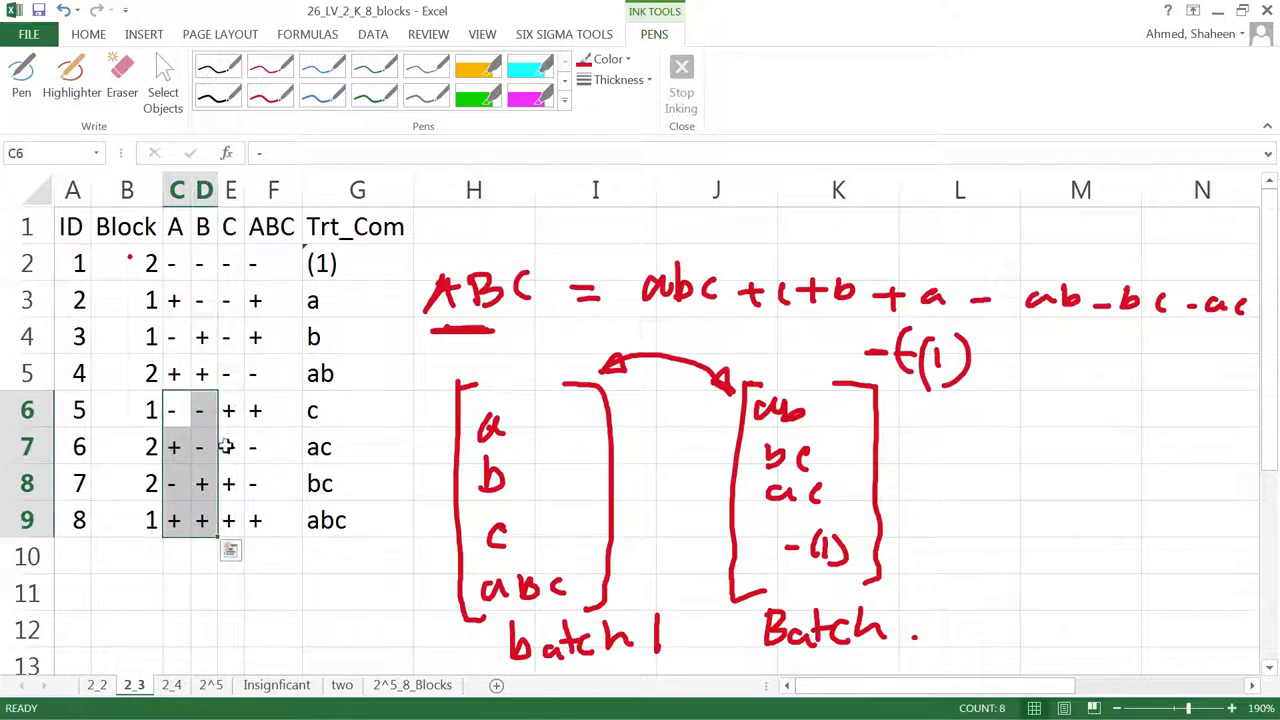
Step: On the 2^5_8_Blocks sheet, fill the key table's CDE cells P3:P6 with -1 for blocks 1 to 4
{"action": "left_click", "coordinate": [433, 686]}
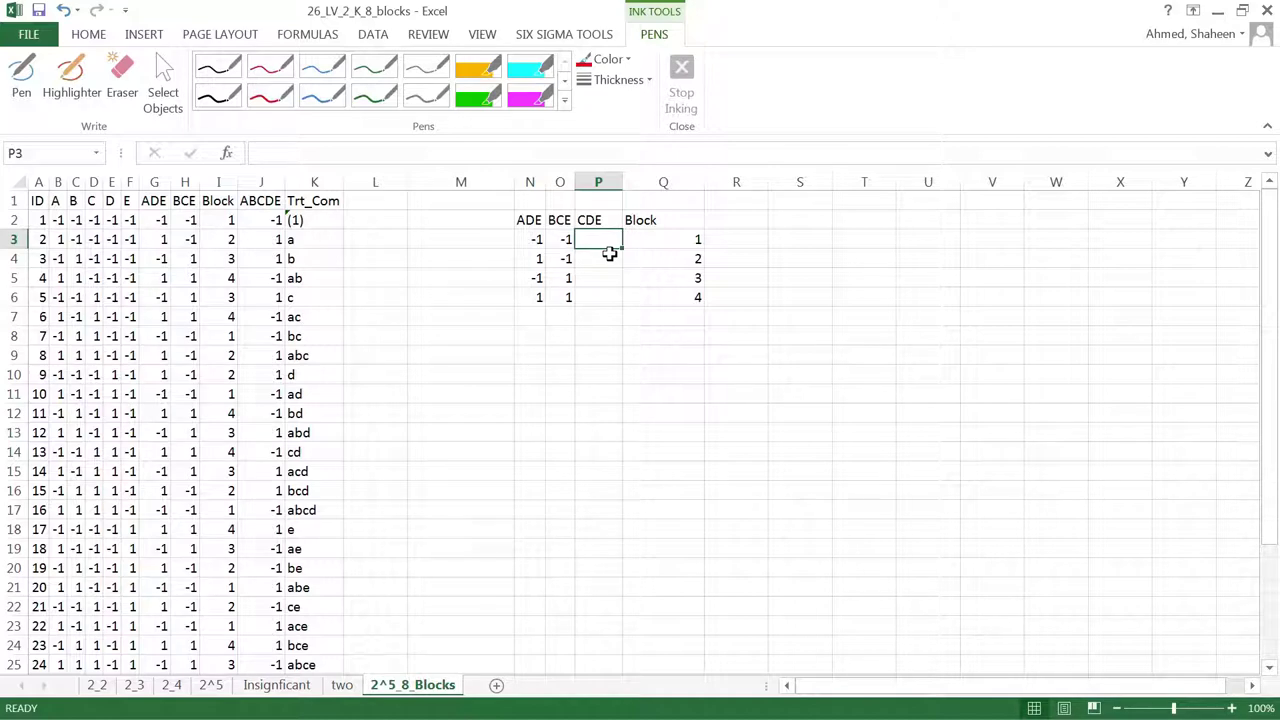
{"action": "type", "text": "-1"}
{"action": "key", "text": "Return"}
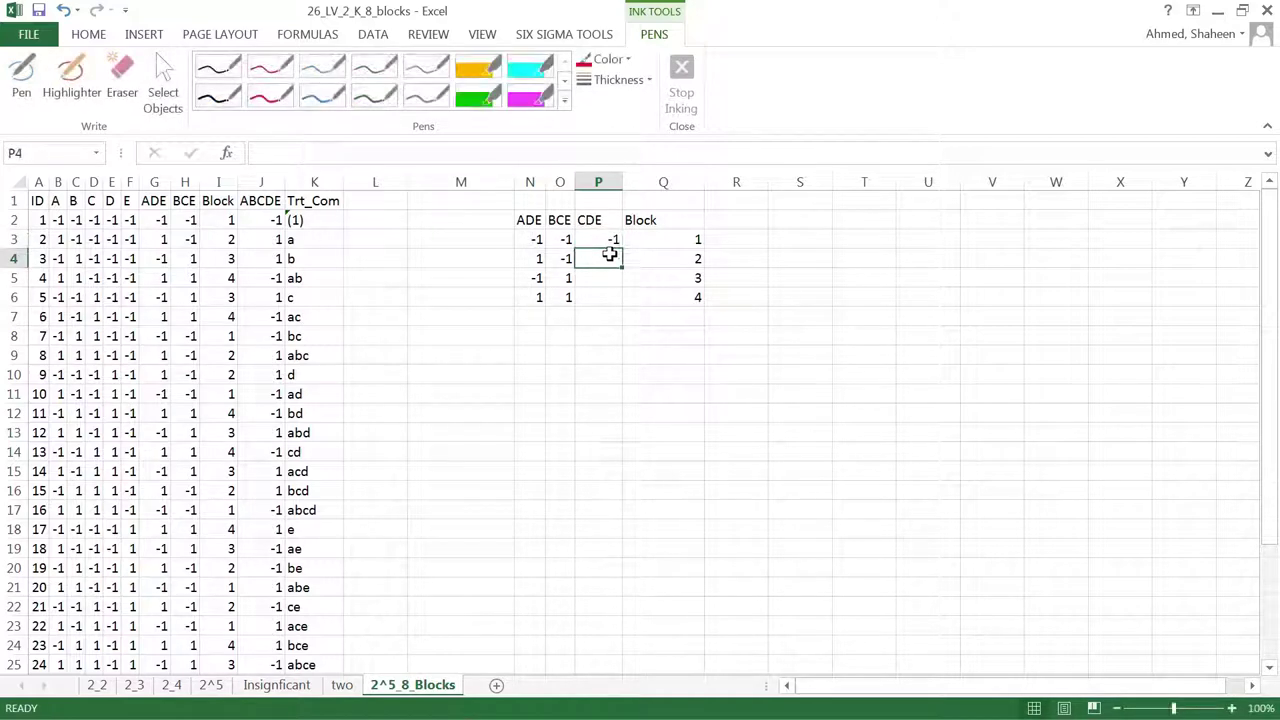
{"action": "key", "text": "Up"}
{"action": "left_click_drag", "start_coordinate": [624, 249], "coordinate": [620, 306]}
Step: Copy the ADE and BCE sign combinations in N3:O6 into the four rows below, starting at N7
{"action": "left_click", "coordinate": [536, 242]}
{"action": "left_click_drag", "start_coordinate": [536, 242], "coordinate": [566, 297]}
{"action": "key", "text": "ctrl+c"}
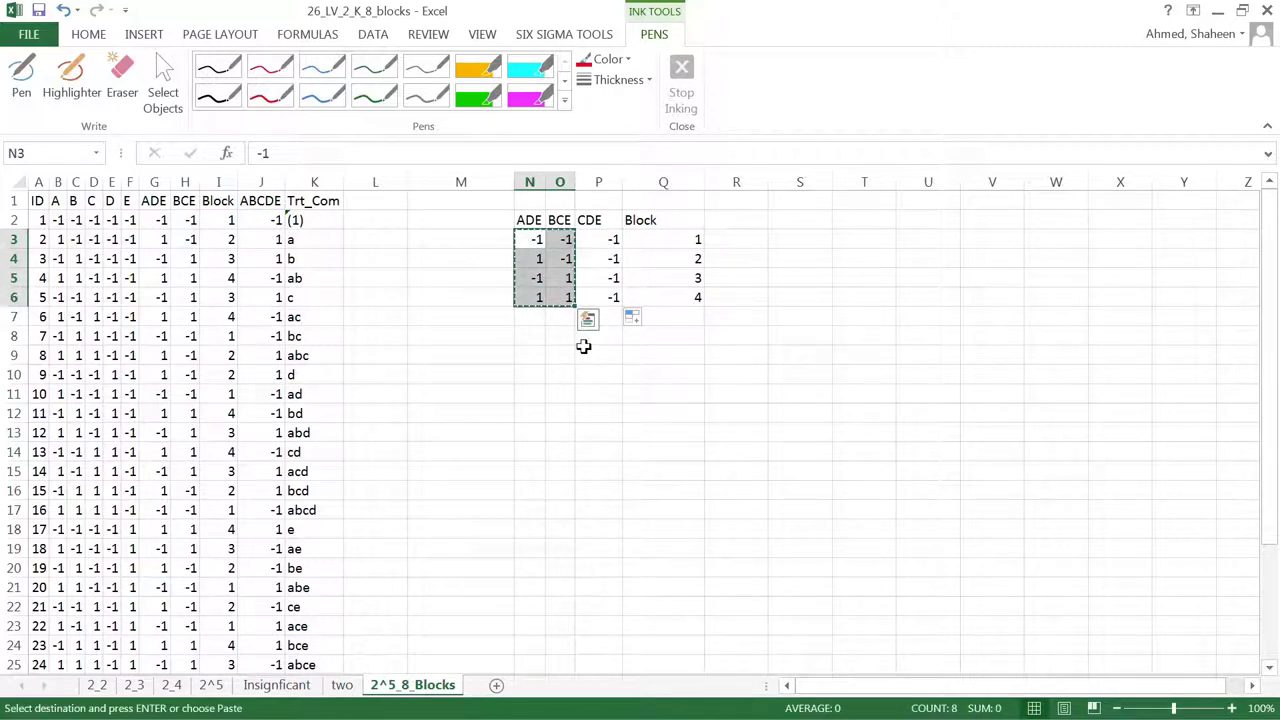
{"action": "left_click", "coordinate": [531, 316]}
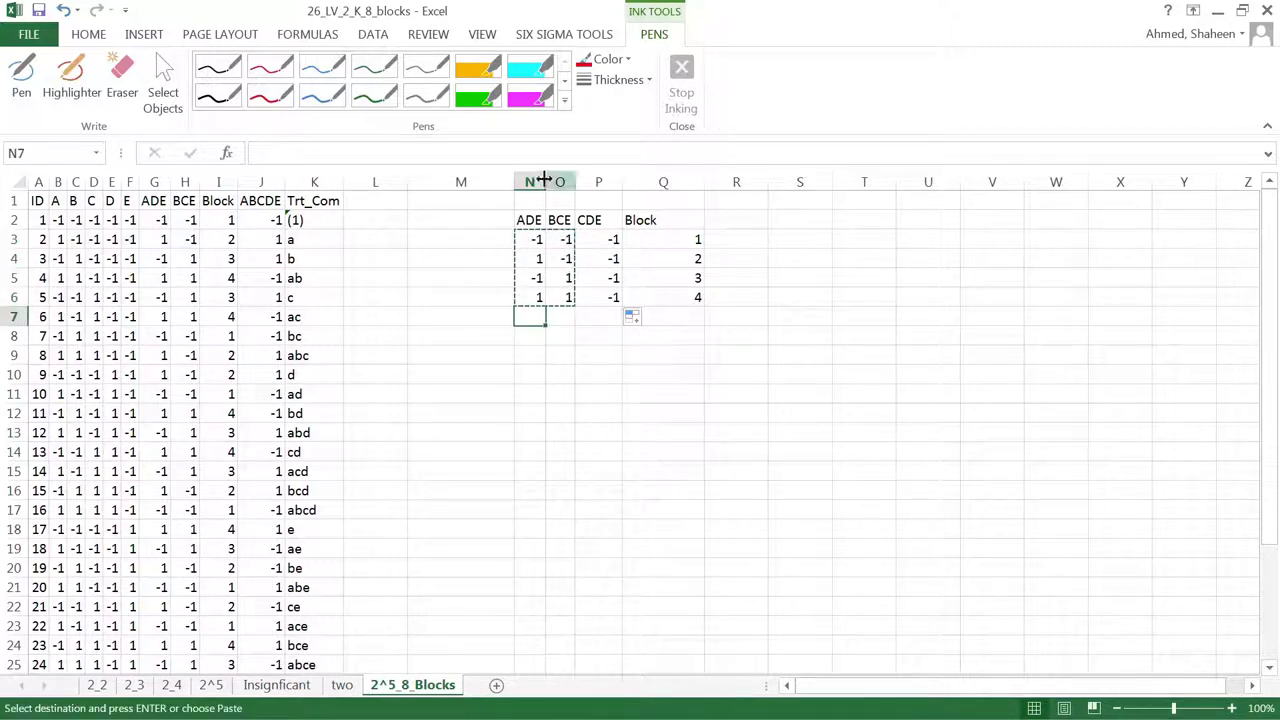
{"action": "key", "text": "ctrl+v"}
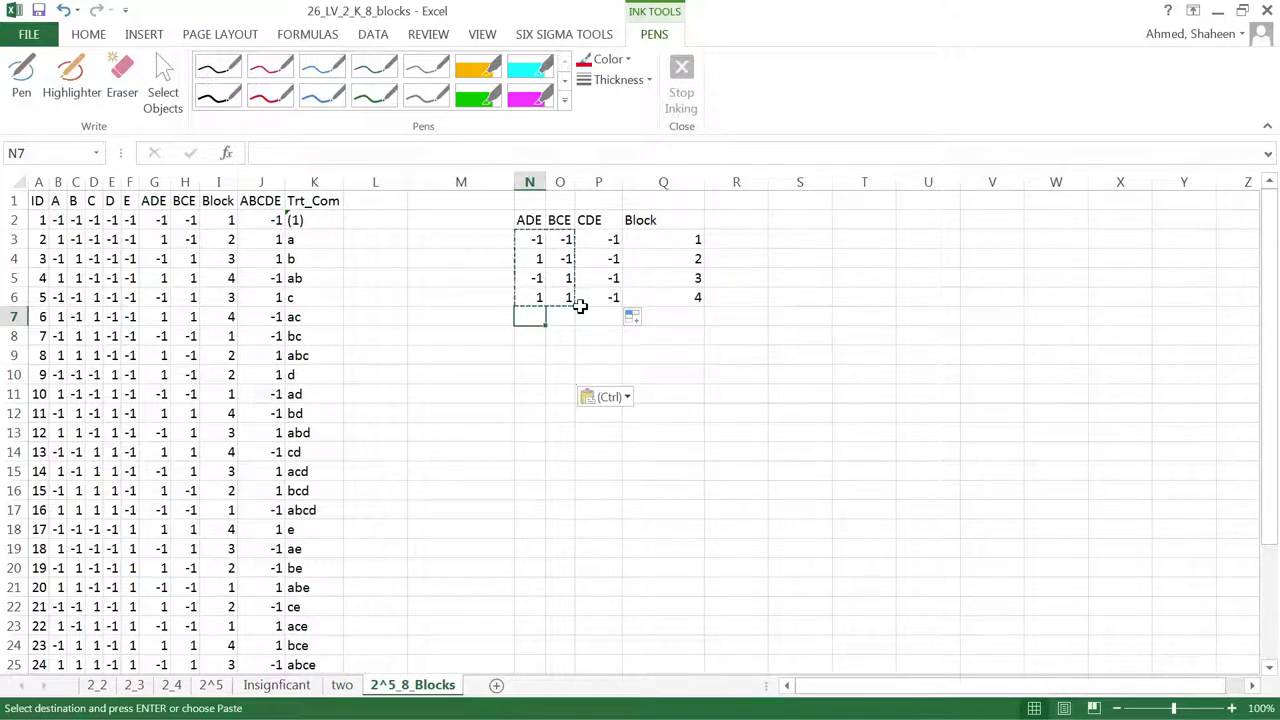
Step: Enter 1 in each of the CDE cells P7:P10 for the second set of ADE and BCE combinations
{"action": "left_click", "coordinate": [609, 315]}
{"action": "type", "text": "-1"}
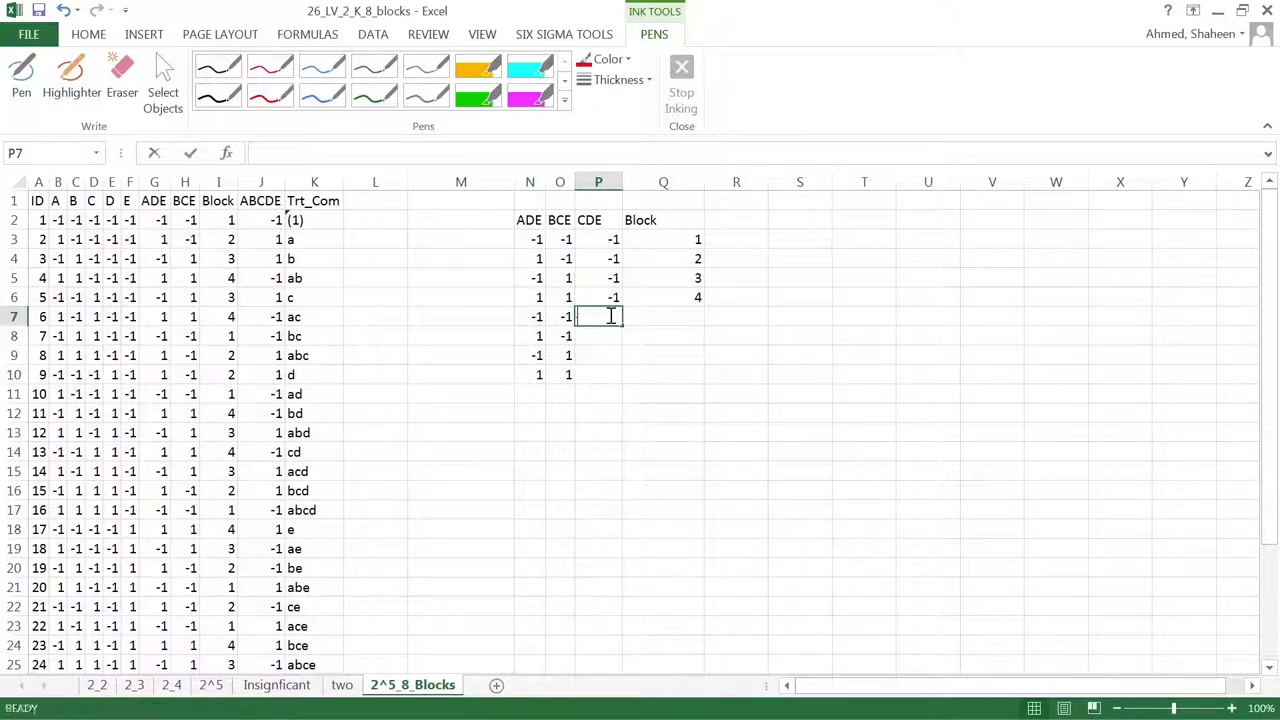
{"action": "key", "text": "Return"}
{"action": "type", "text": "1"}
{"action": "key", "text": "Return"}
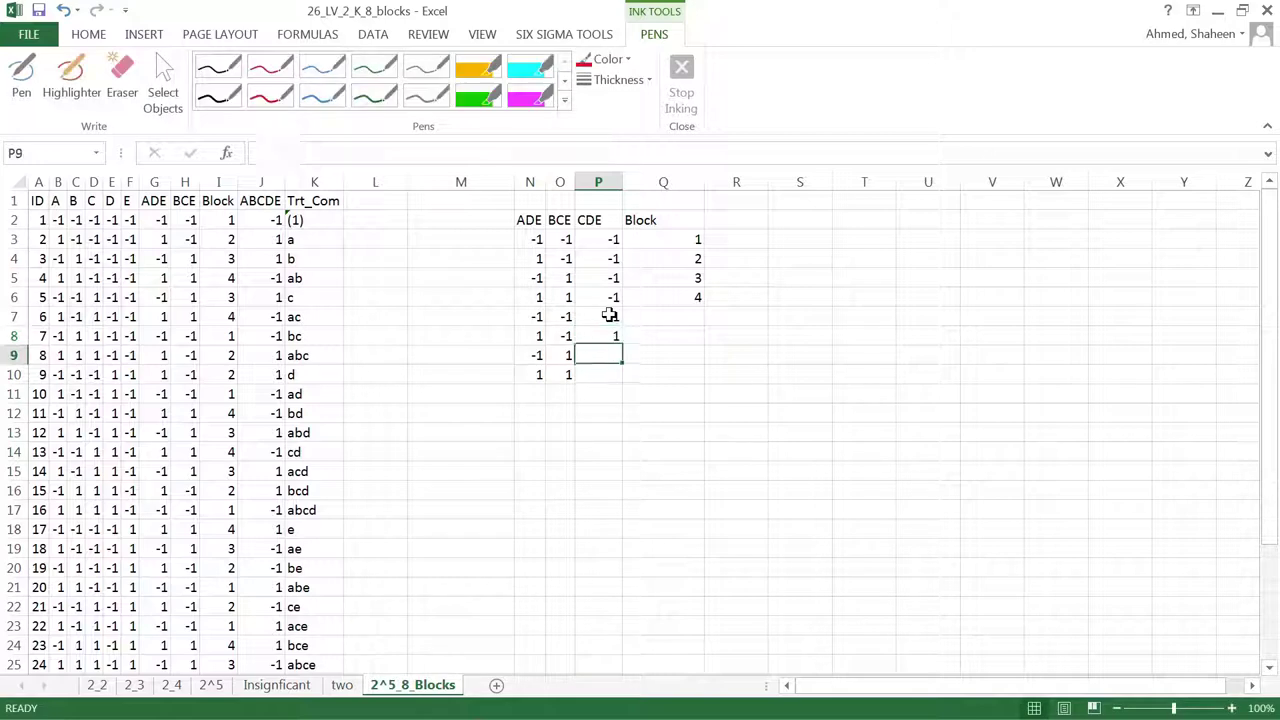
{"action": "type", "text": "1"}
{"action": "key", "text": "Return"}
{"action": "key", "text": "Return"}
{"action": "key", "text": "Up"}
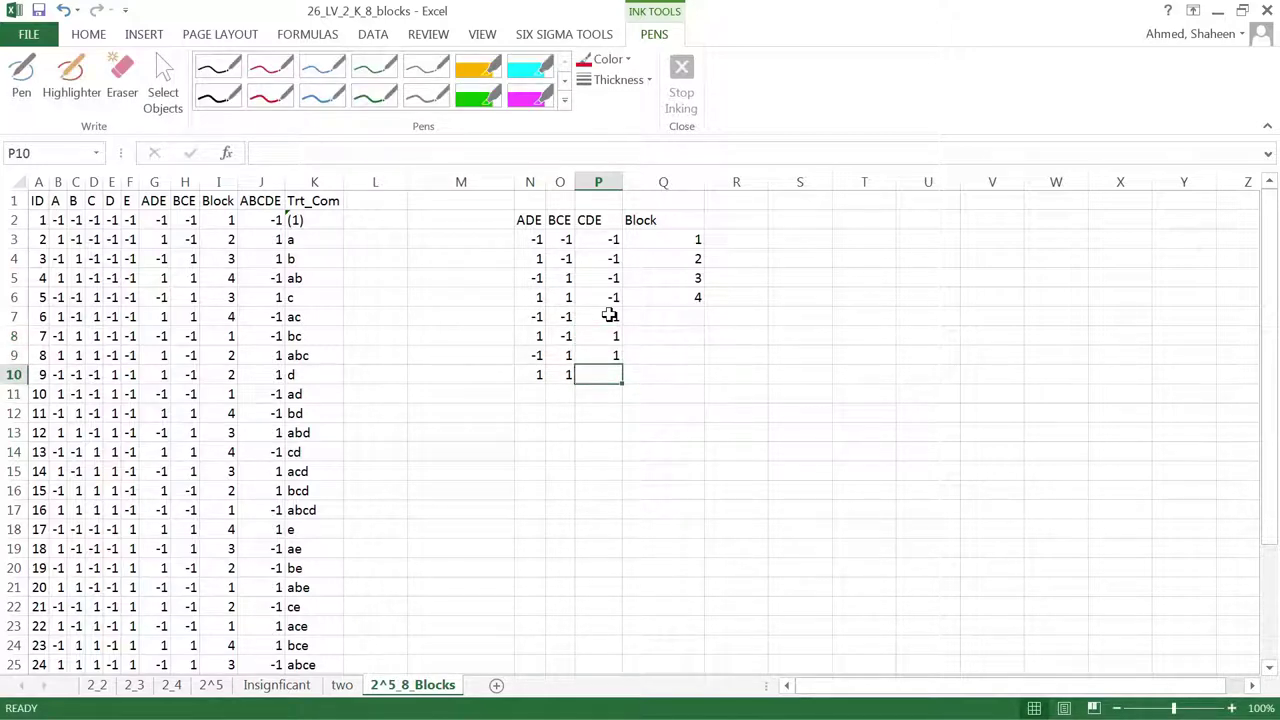
{"action": "type", "text": "1"}
{"action": "key", "text": "Return"}
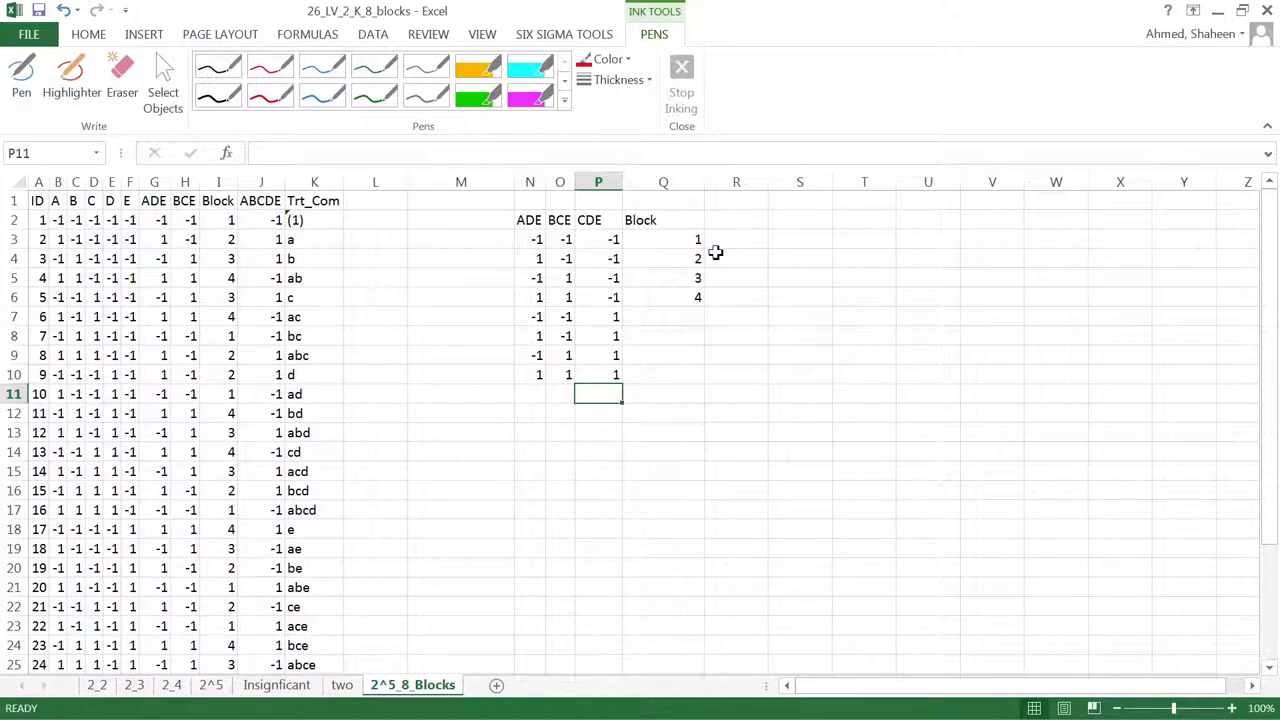
Step: Number the additional blocks 5, 6, 7 and 8 in cells Q7:Q10 of the key table
{"action": "left_click", "coordinate": [698, 321]}
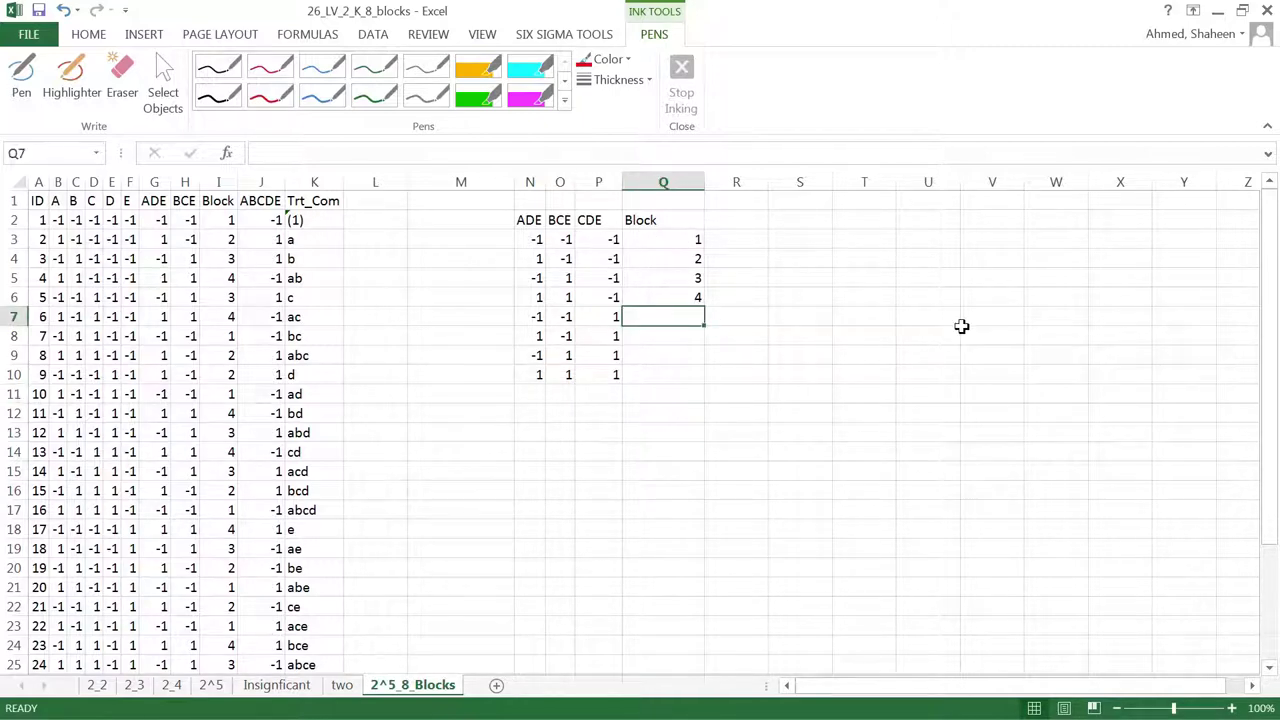
{"action": "type", "text": "5"}
{"action": "key", "text": "Return"}
{"action": "type", "text": "6"}
{"action": "key", "text": "Return"}
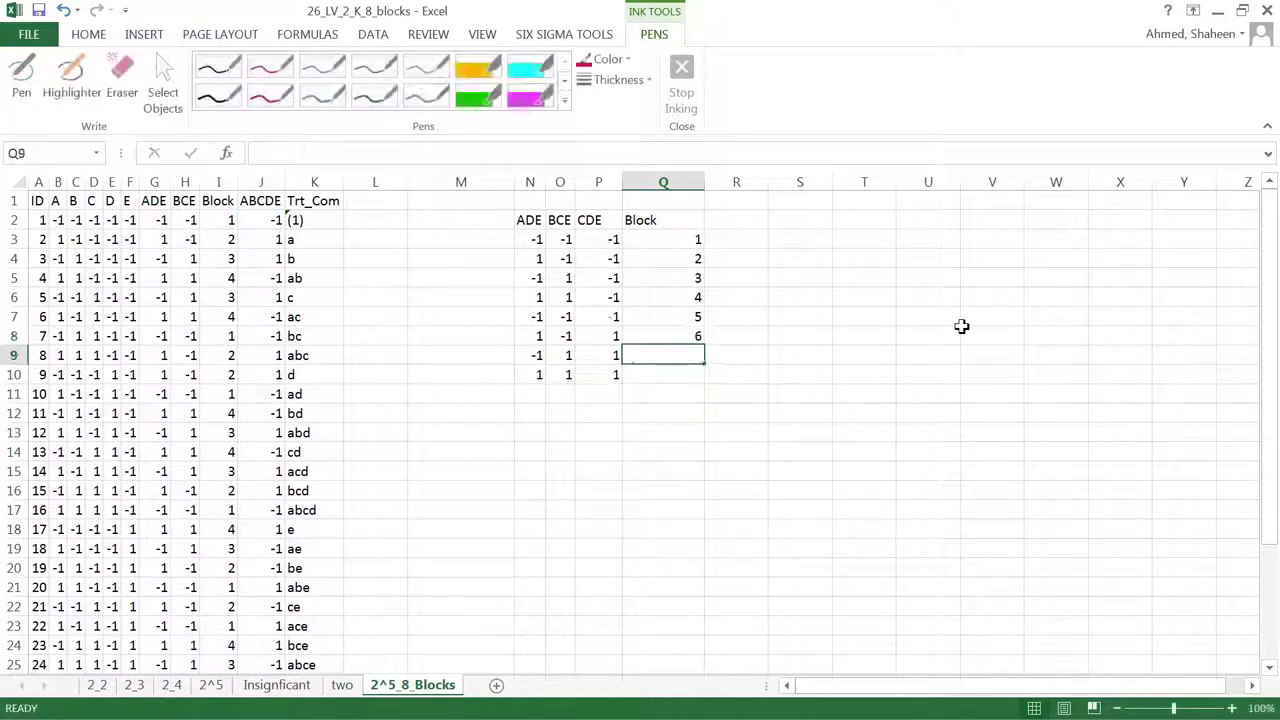
{"action": "type", "text": "7"}
{"action": "key", "text": "Return"}
{"action": "type", "text": "8"}
{"action": "key", "text": "Return"}
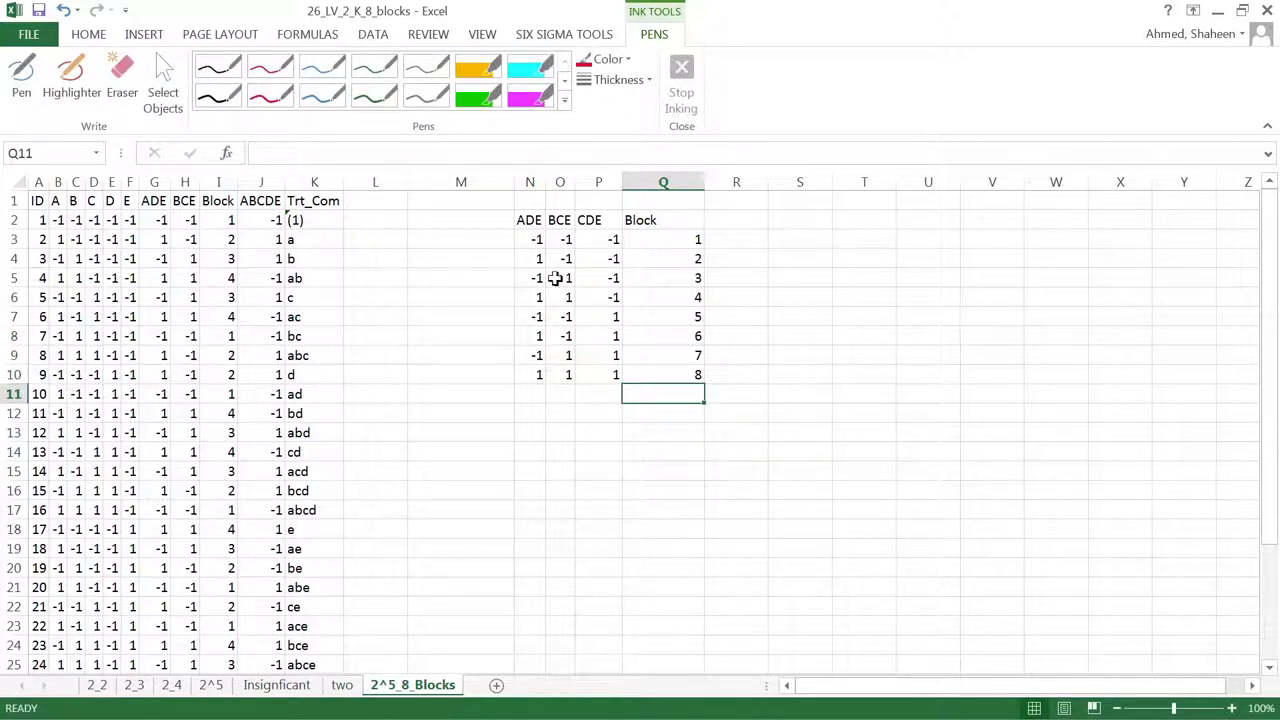
Step: Insert a new column I before the Block column of the main design table and head it CDE
{"action": "right_click", "coordinate": [219, 182]}
{"action": "left_click", "coordinate": [284, 318]}
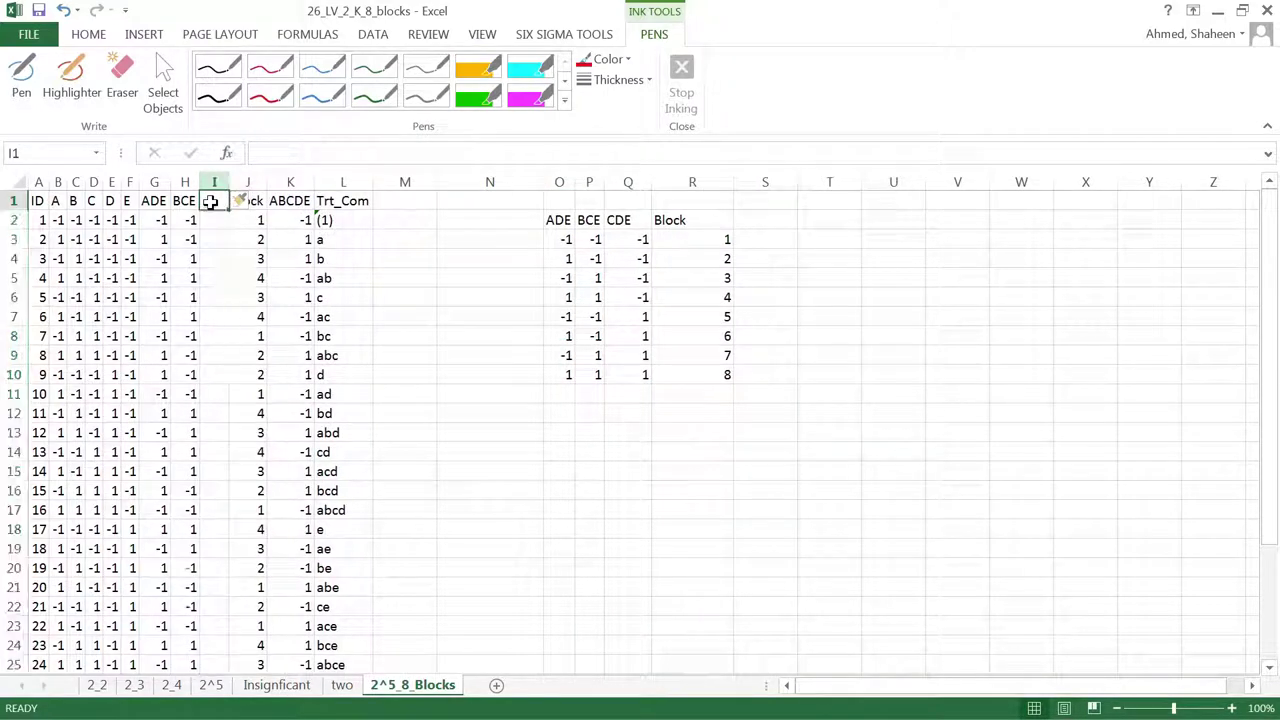
{"action": "type", "text": "CDE"}
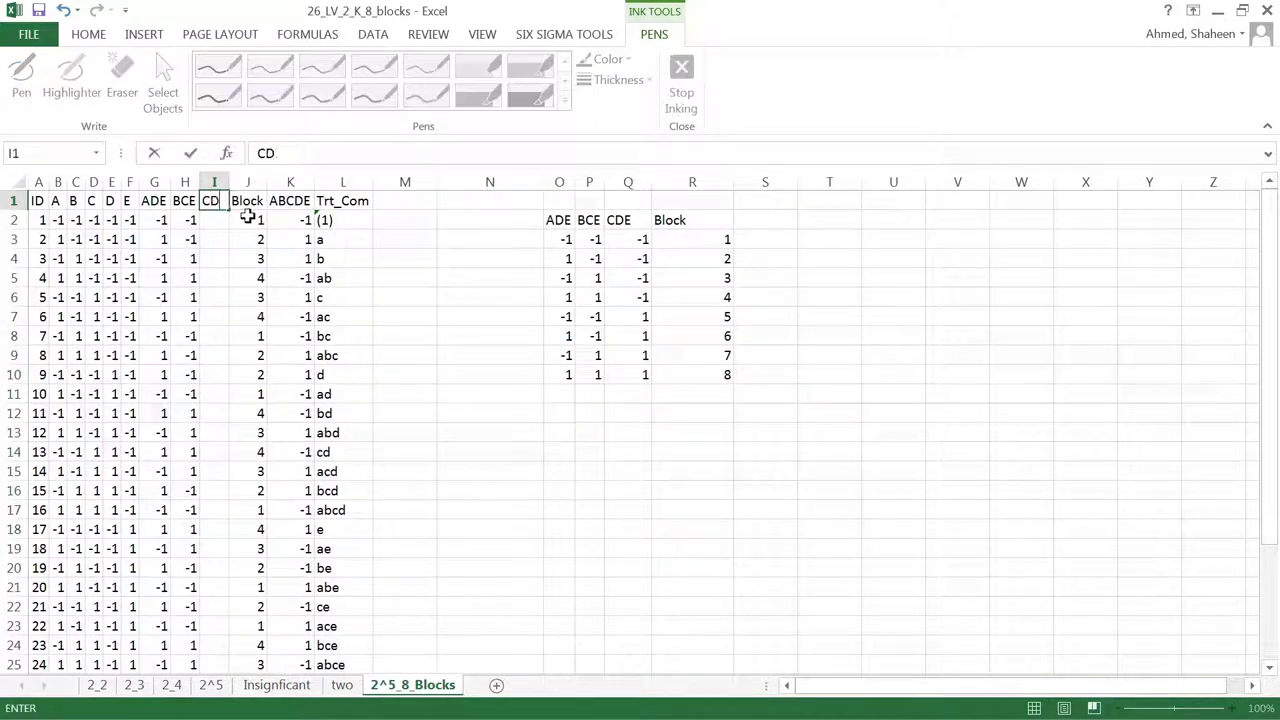
{"action": "key", "text": "Return"}
Step: Enter the formula =D2*E2*F2 in I2 to multiply the C, D and E signs for the first run
{"action": "type", "text": "="}
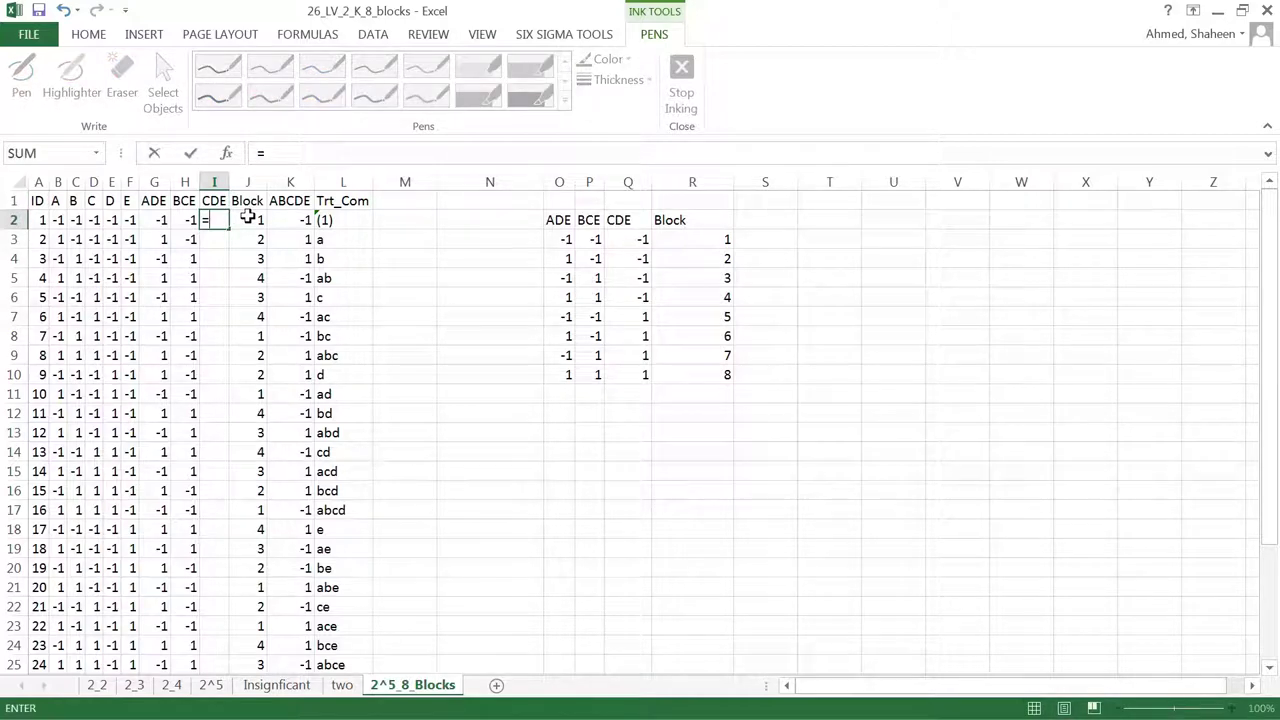
{"action": "left_click", "coordinate": [94, 220]}
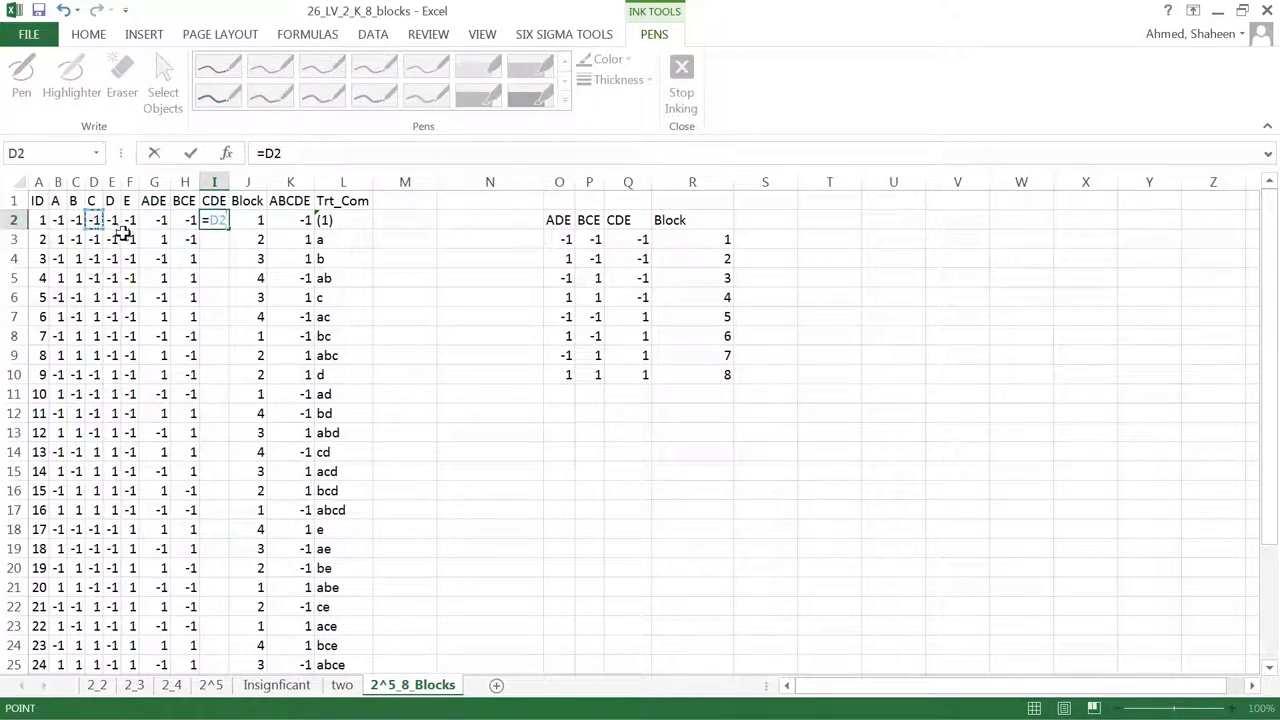
{"action": "type", "text": "*"}
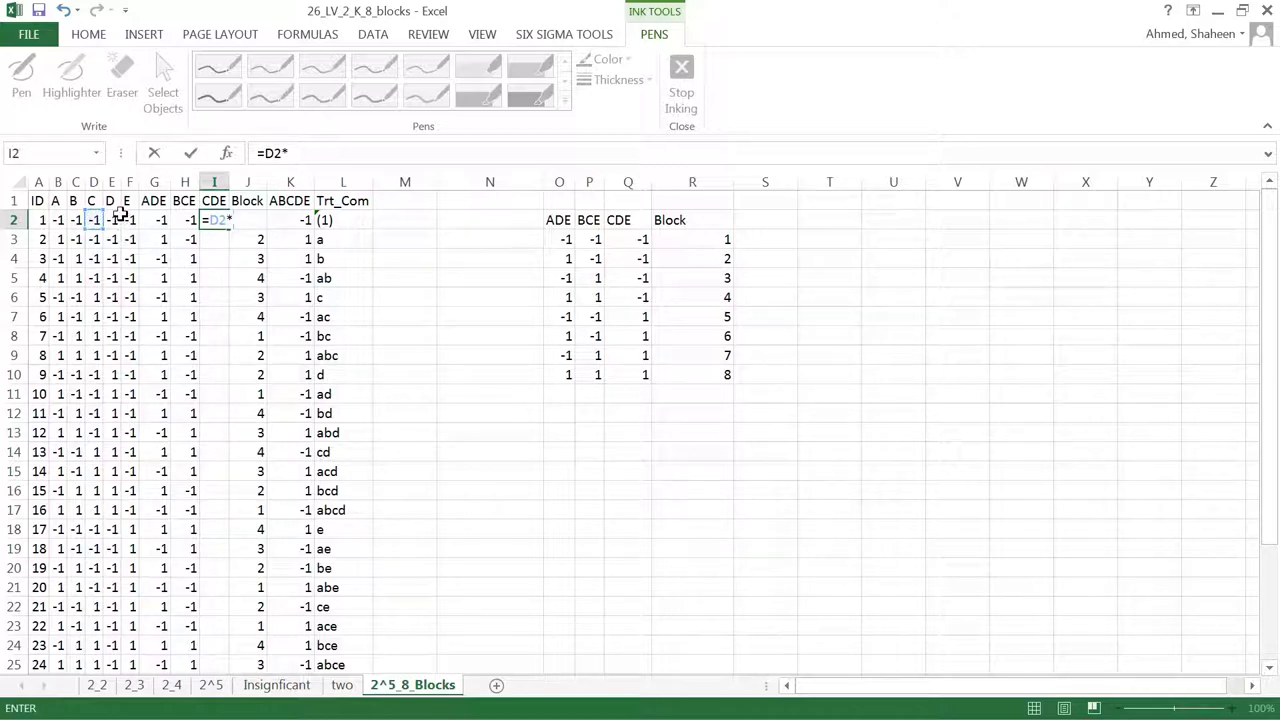
{"action": "left_click", "coordinate": [110, 220]}
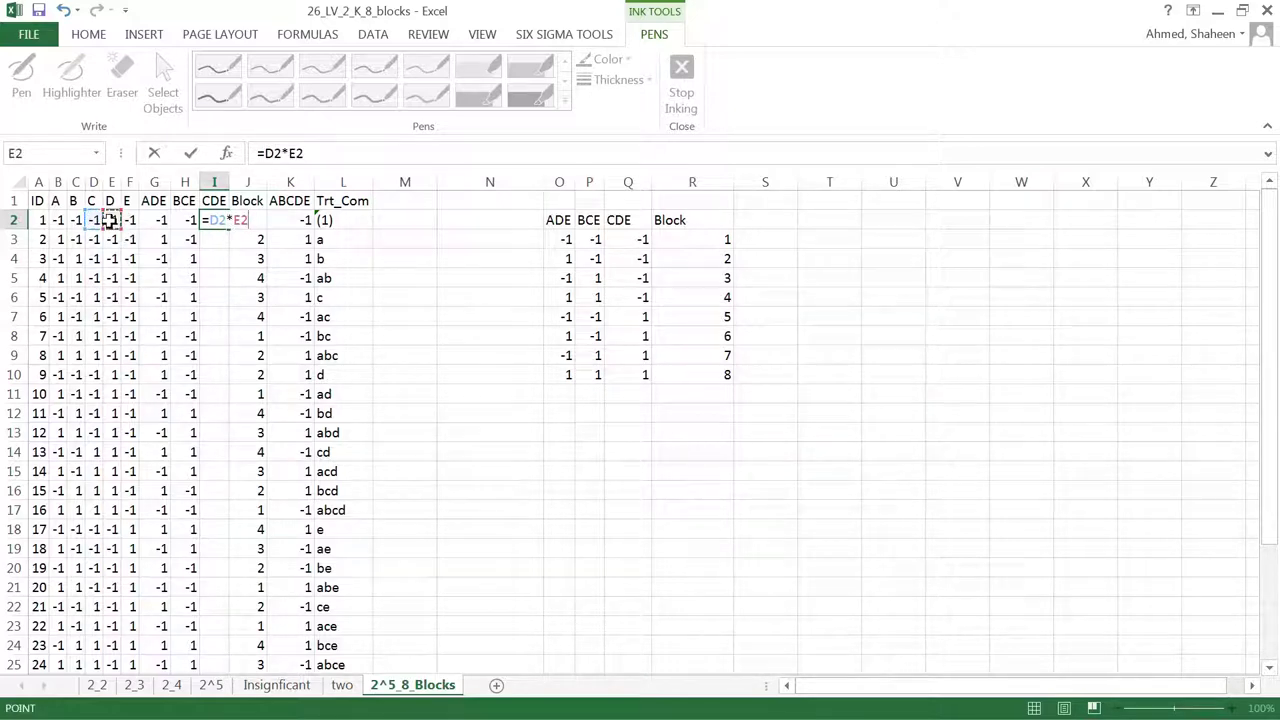
{"action": "type", "text": "*"}
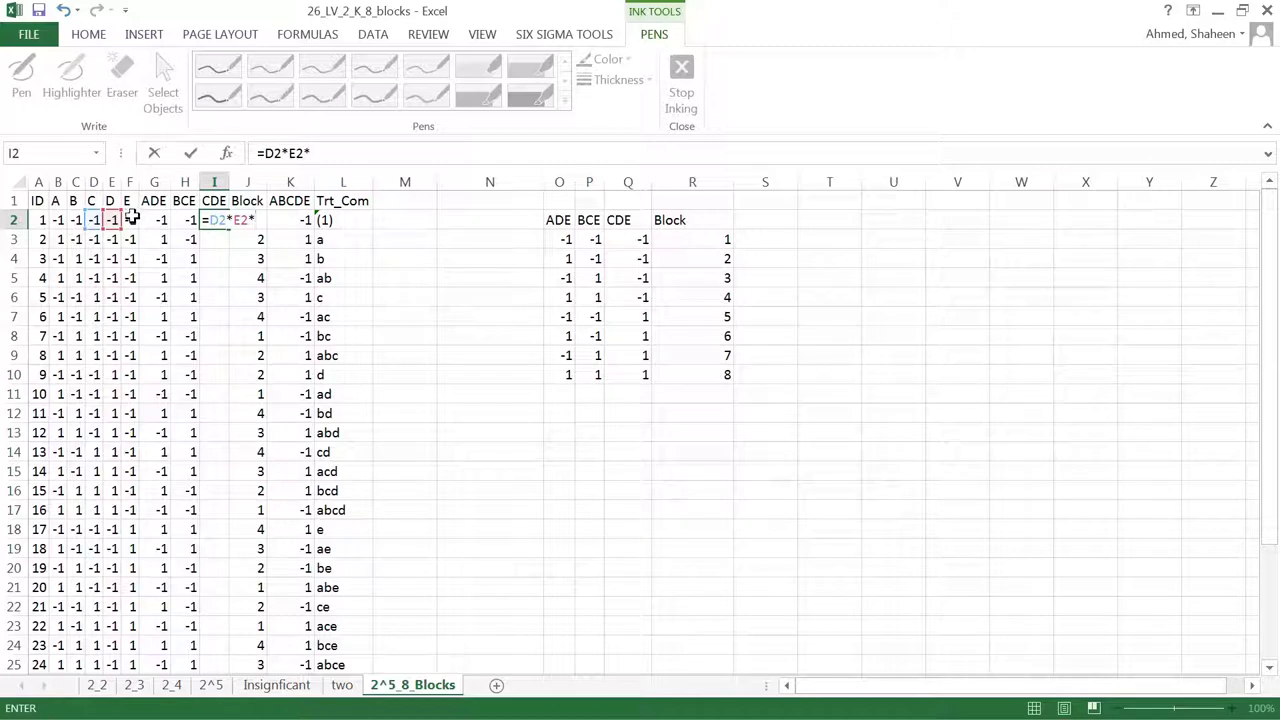
{"action": "left_click", "coordinate": [131, 218]}
{"action": "key", "text": "Return"}
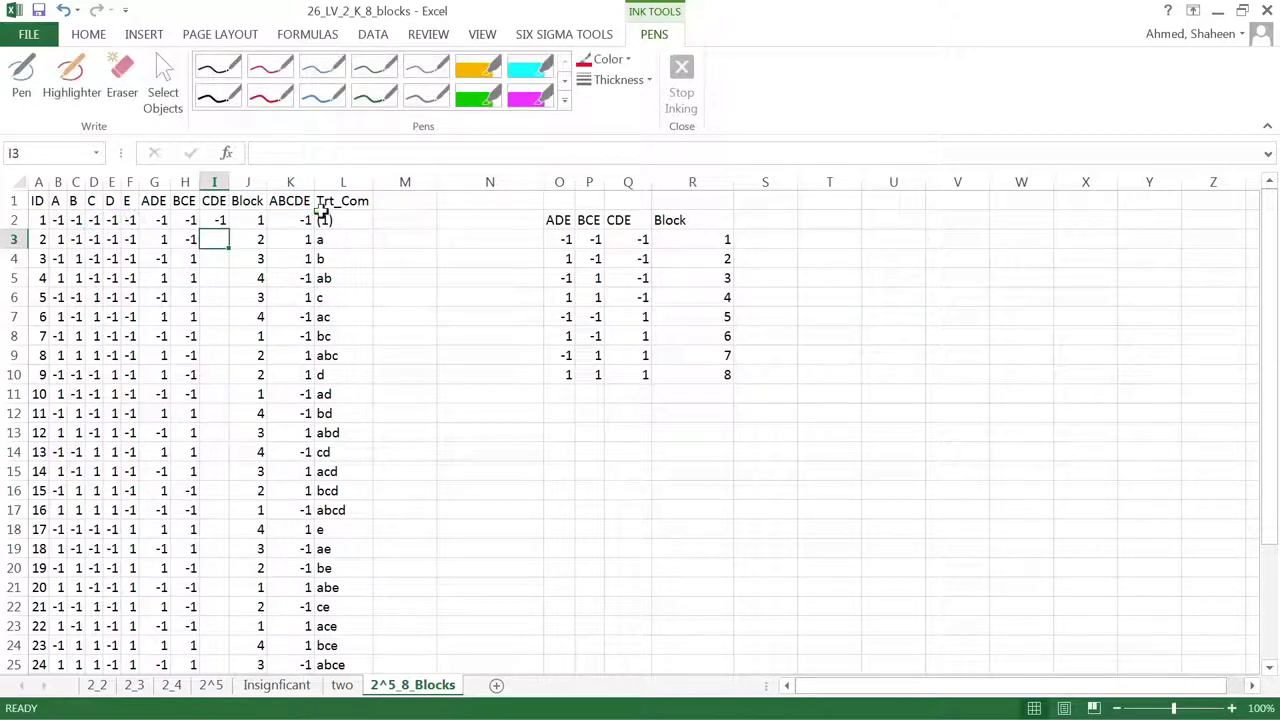
Step: Fill the CDE formula from I2 down through the last run in row 33
{"action": "left_click", "coordinate": [222, 222]}
{"action": "double_click", "coordinate": [231, 229]}
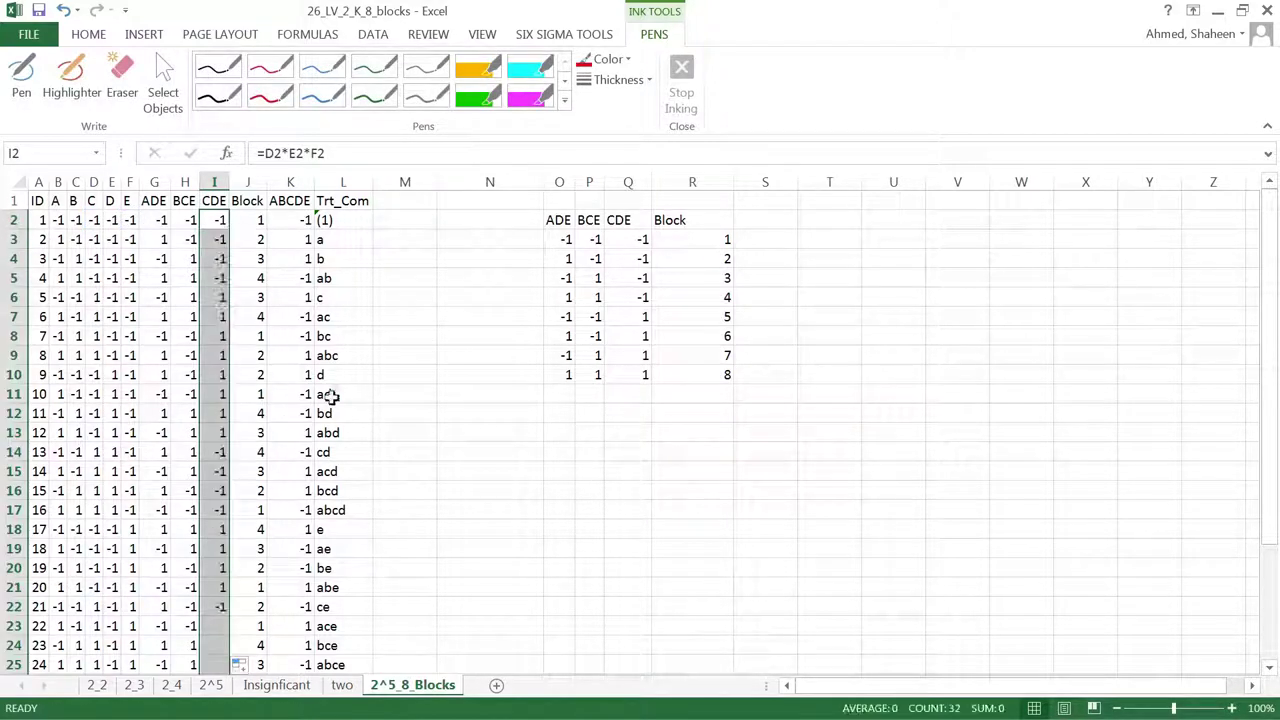
{"action": "scroll", "coordinate": [360, 405], "scroll_direction": "down", "scroll_amount": 6}
{"action": "scroll", "coordinate": [360, 405], "scroll_direction": "up", "scroll_amount": 6}
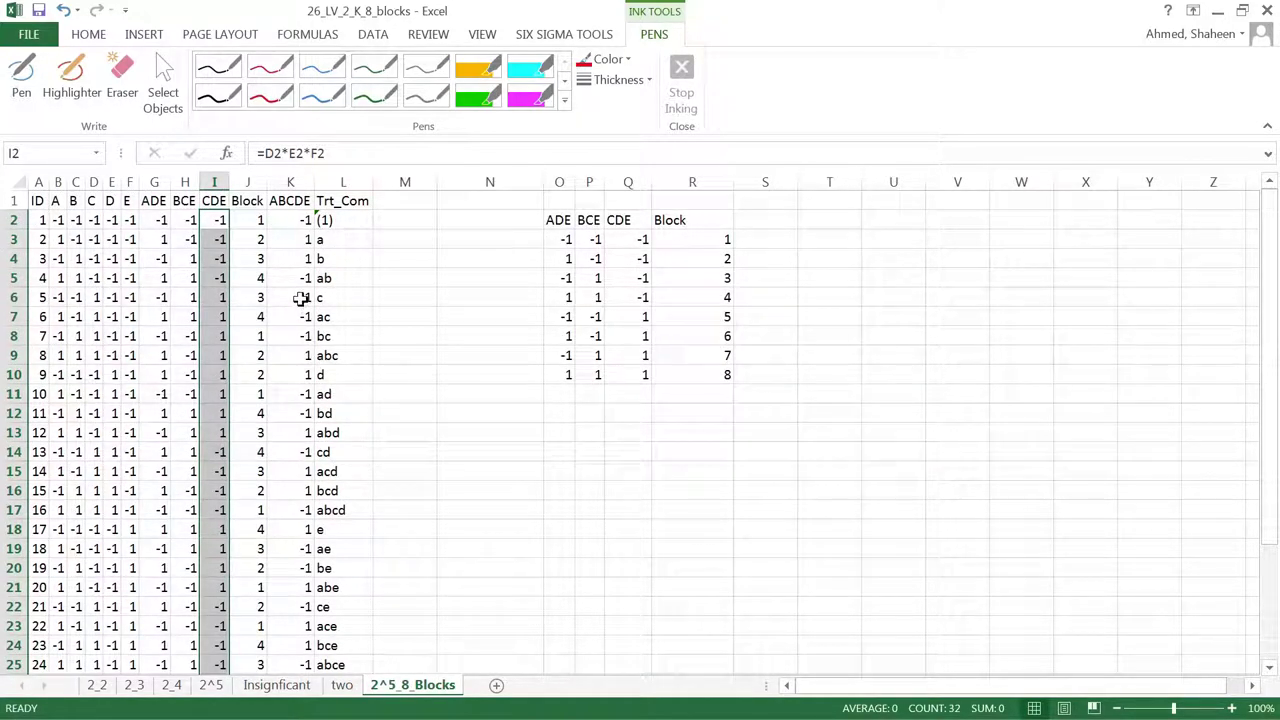
Step: Delete the entire ABCDE column K from the main design table
{"action": "left_click_drag", "start_coordinate": [300, 297], "coordinate": [292, 660]}
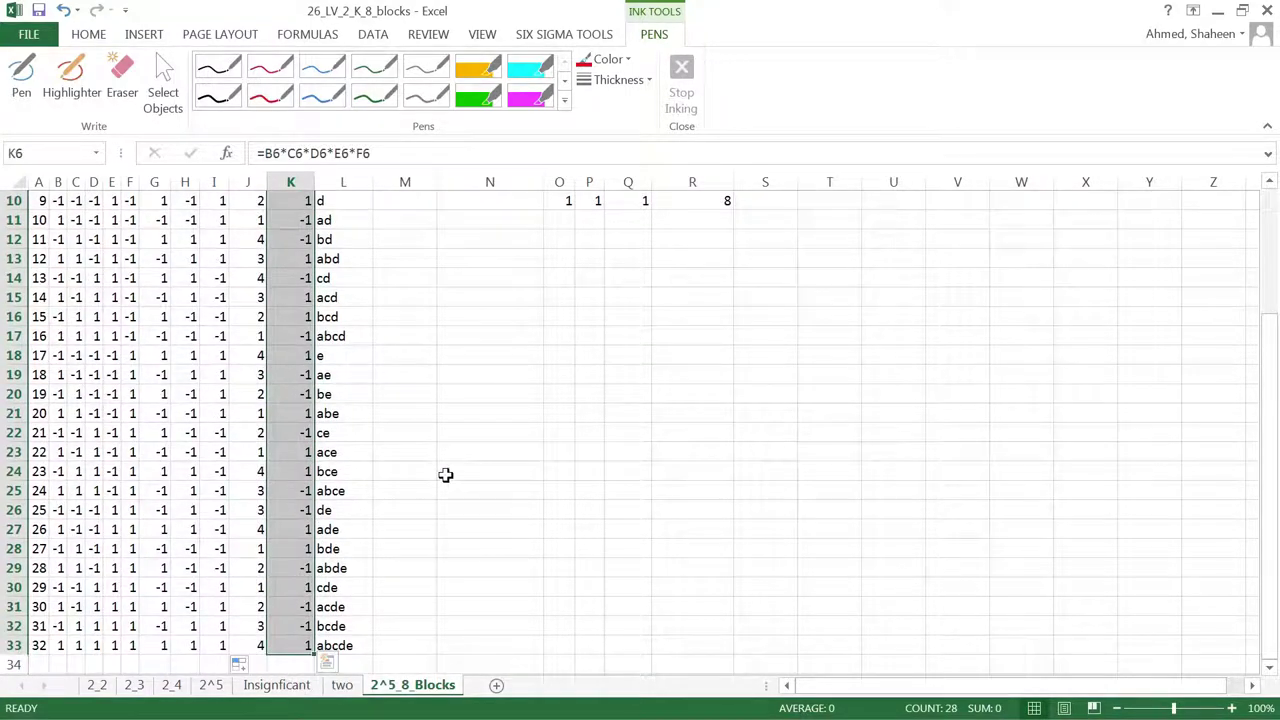
{"action": "scroll", "coordinate": [446, 474], "scroll_direction": "up", "scroll_amount": 3}
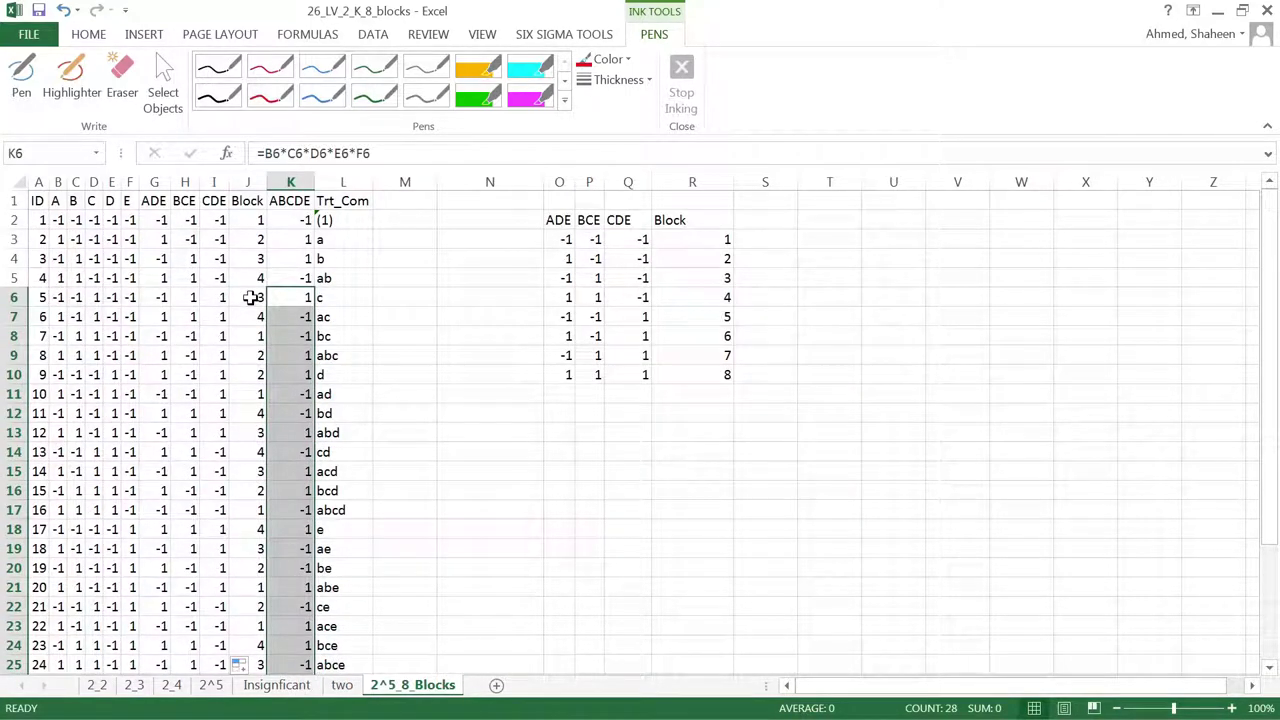
{"action": "left_click", "coordinate": [300, 170]}
{"action": "right_click", "coordinate": [300, 170]}
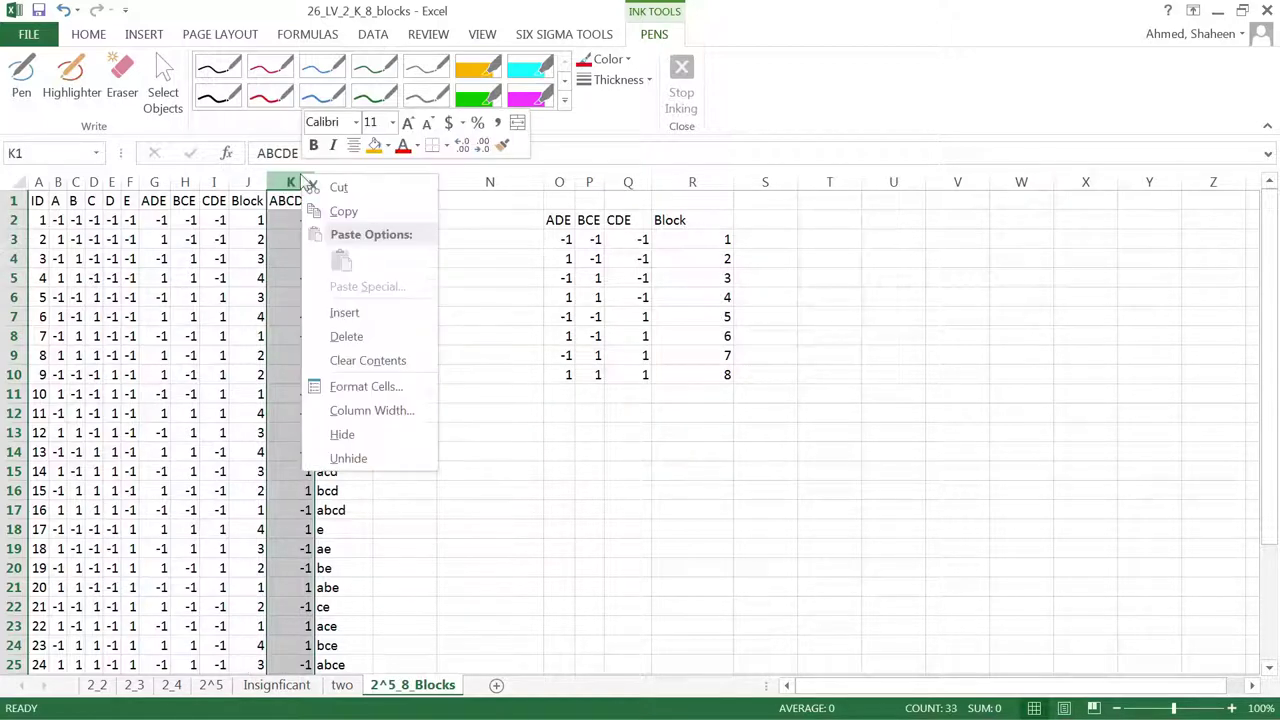
{"action": "left_click", "coordinate": [369, 336]}
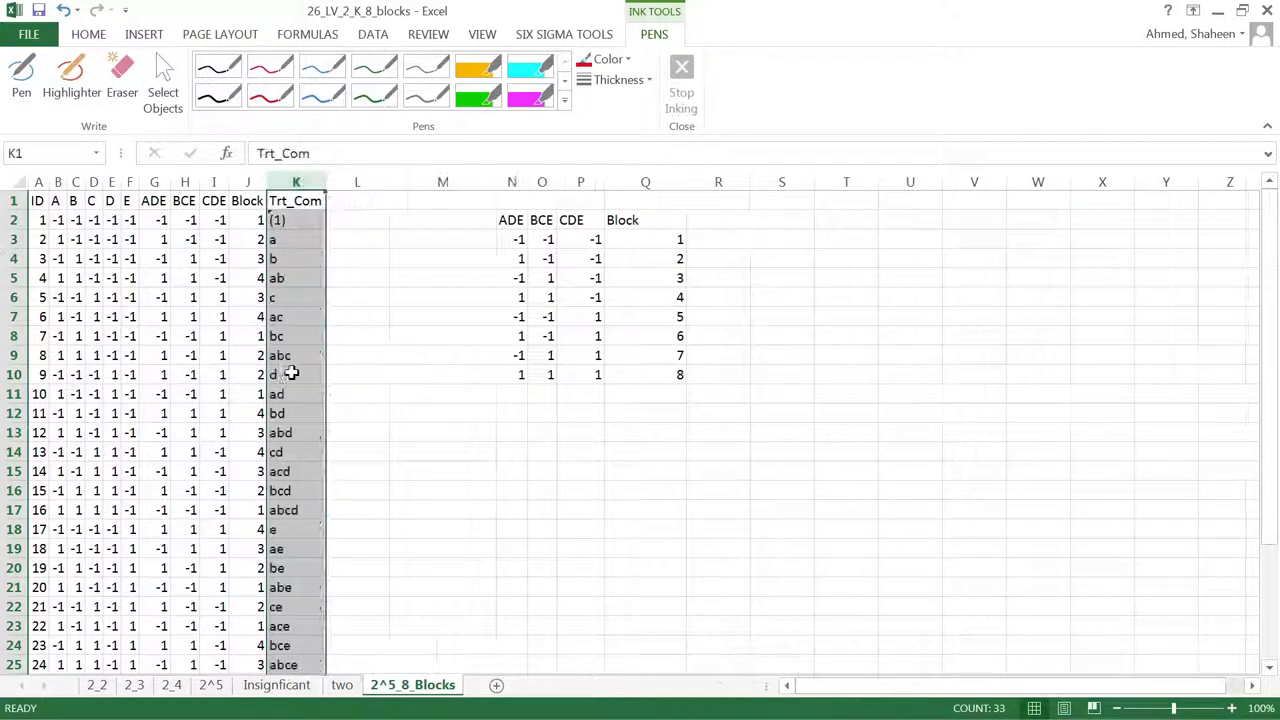
Step: Clear the old block numbers in J6:J33, keeping those of the first four runs
{"action": "left_click", "coordinate": [246, 298]}
{"action": "scroll", "coordinate": [340, 440], "scroll_direction": "down", "scroll_amount": 3}
{"action": "scroll", "coordinate": [340, 440], "scroll_direction": "down", "scroll_amount": 1}
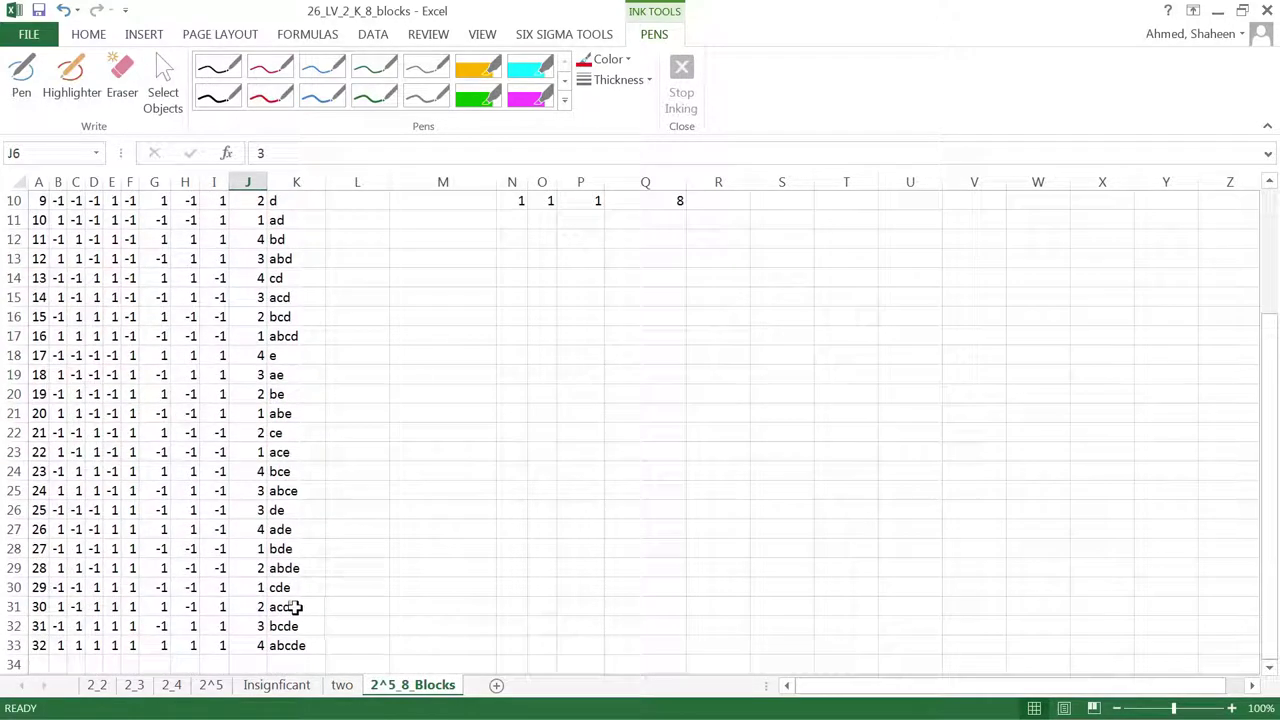
{"action": "left_click", "coordinate": [247, 645], "text": "shift"}
{"action": "key", "text": "Delete"}
{"action": "scroll", "coordinate": [403, 640], "scroll_direction": "up", "scroll_amount": 3}
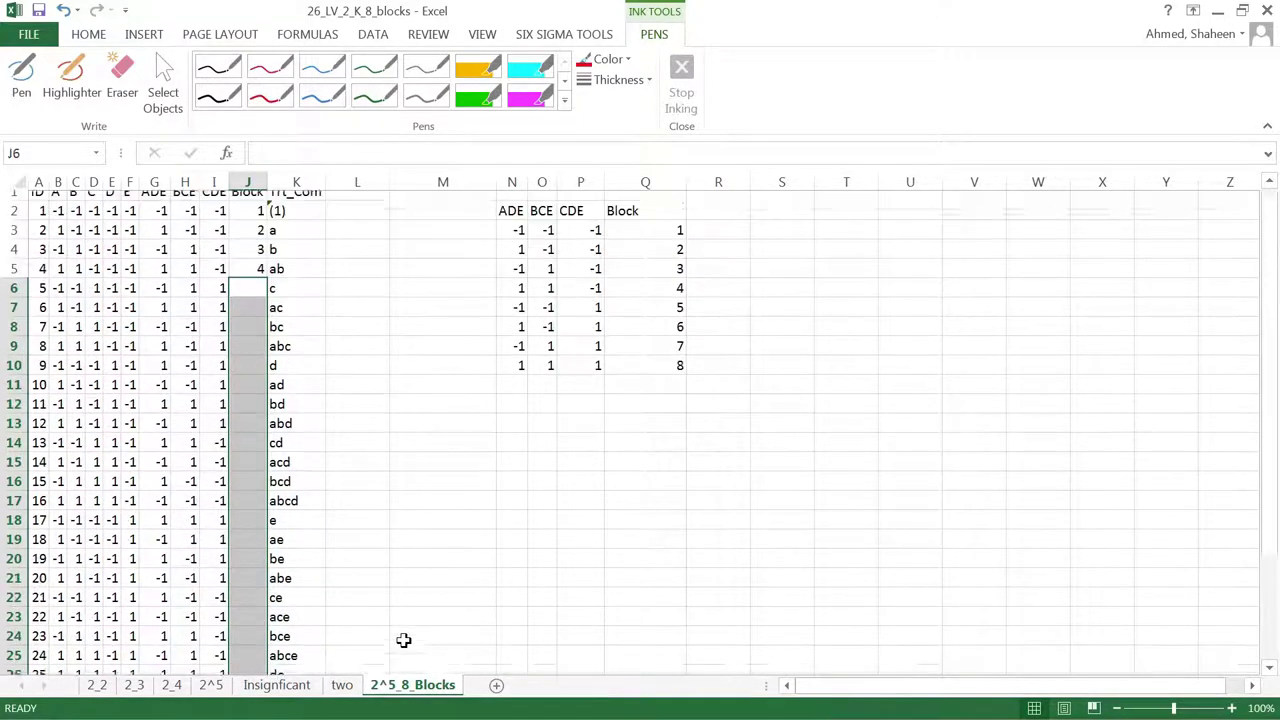
Step: Match runs 5 to 8 against the sign key and enter blocks 7, 8, 5 and 6 in J6:J9
{"action": "left_click", "coordinate": [256, 278]}
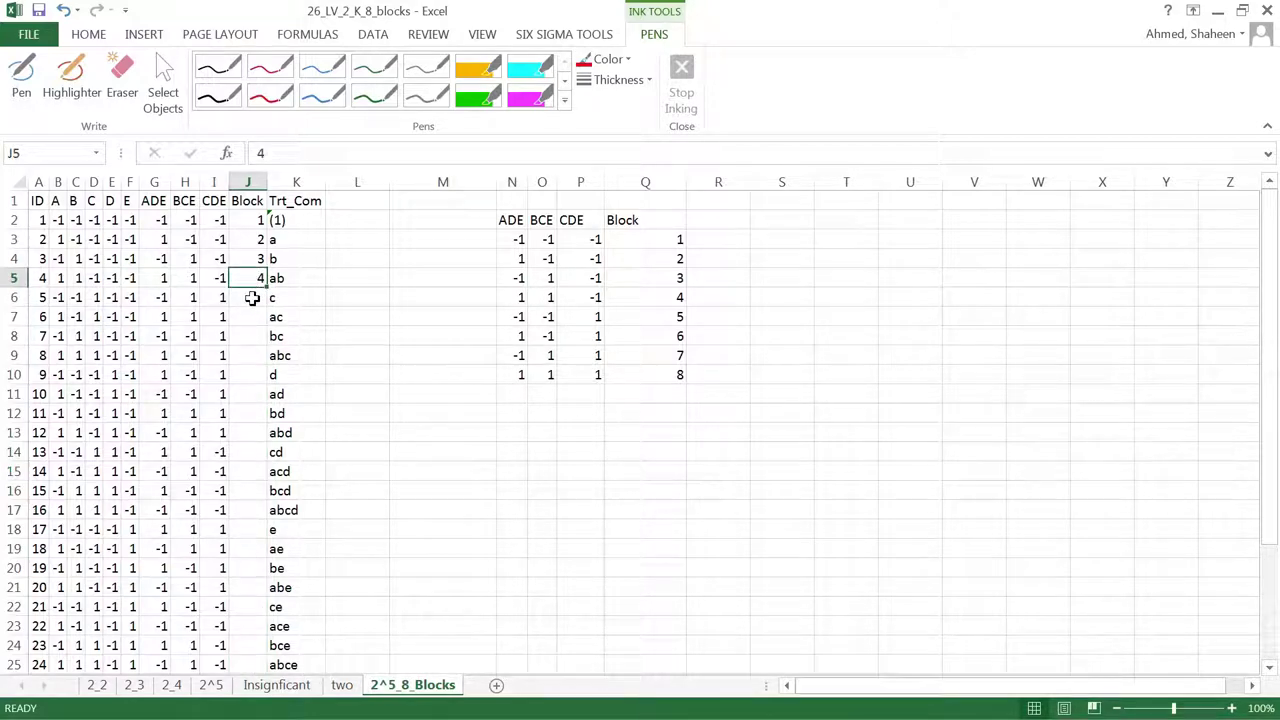
{"action": "left_click", "coordinate": [253, 298]}
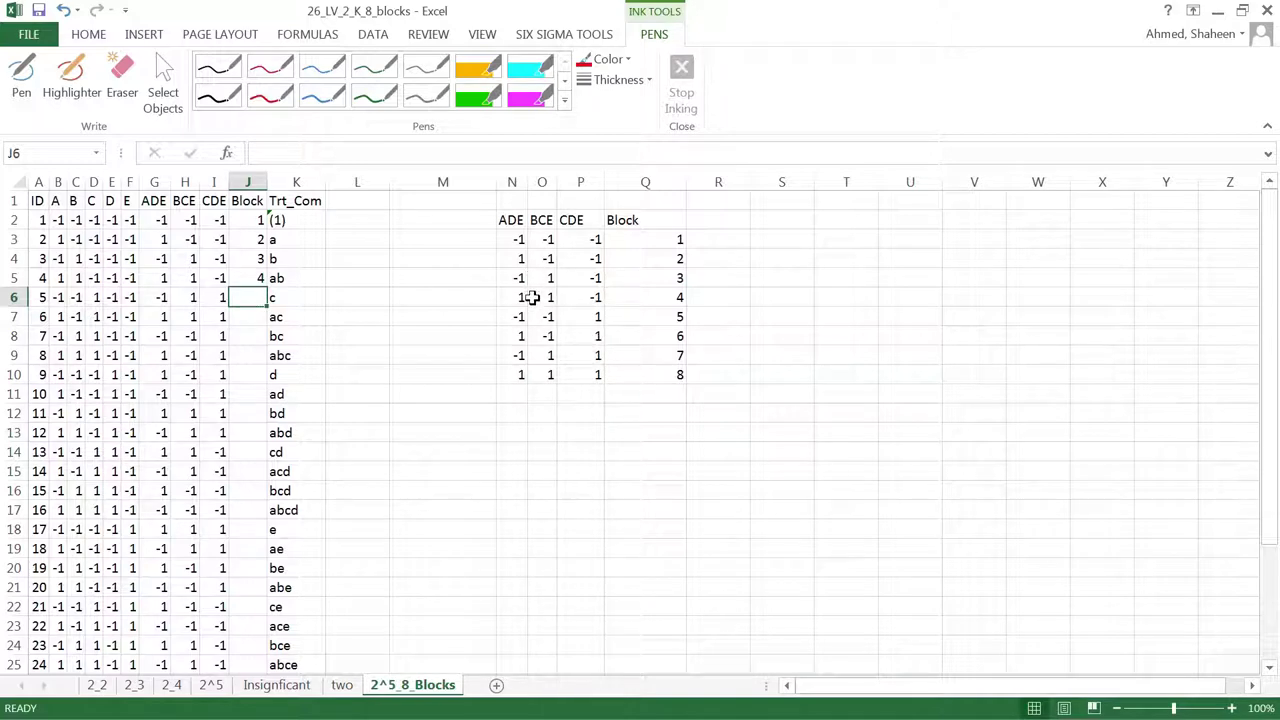
{"action": "left_click_drag", "start_coordinate": [517, 356], "coordinate": [649, 354]}
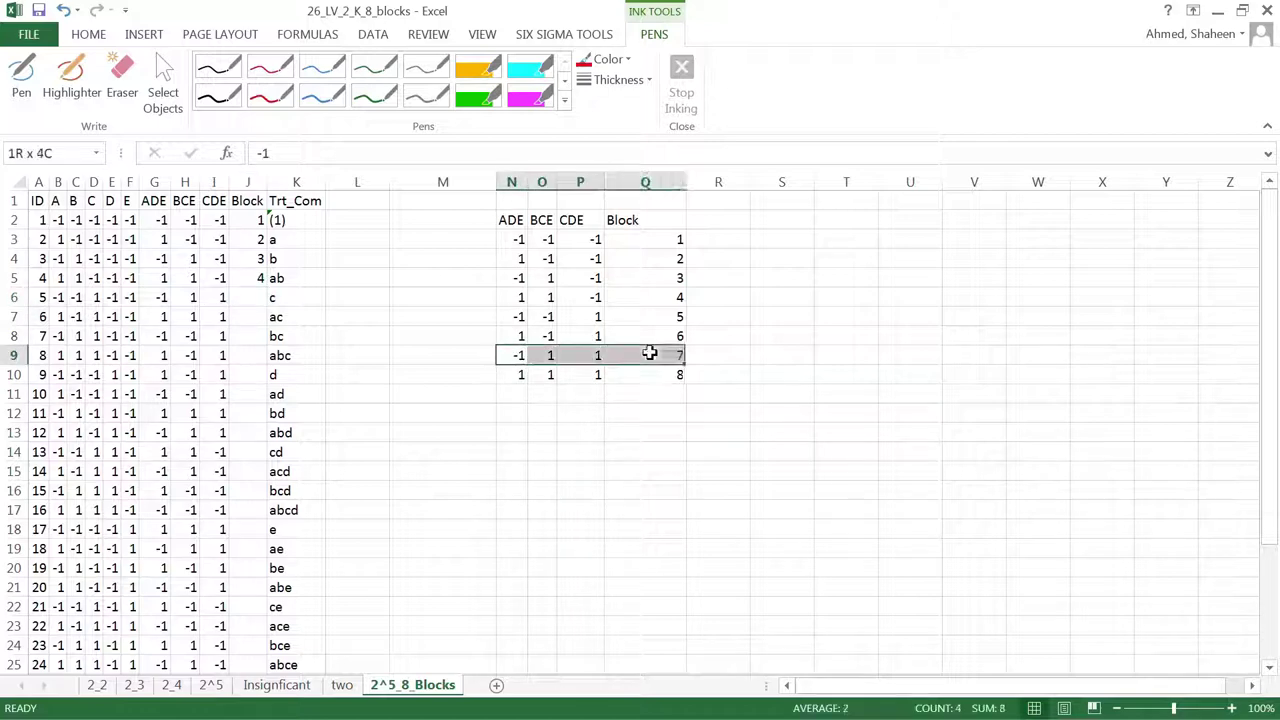
{"action": "left_click", "coordinate": [256, 297]}
{"action": "type", "text": "7"}
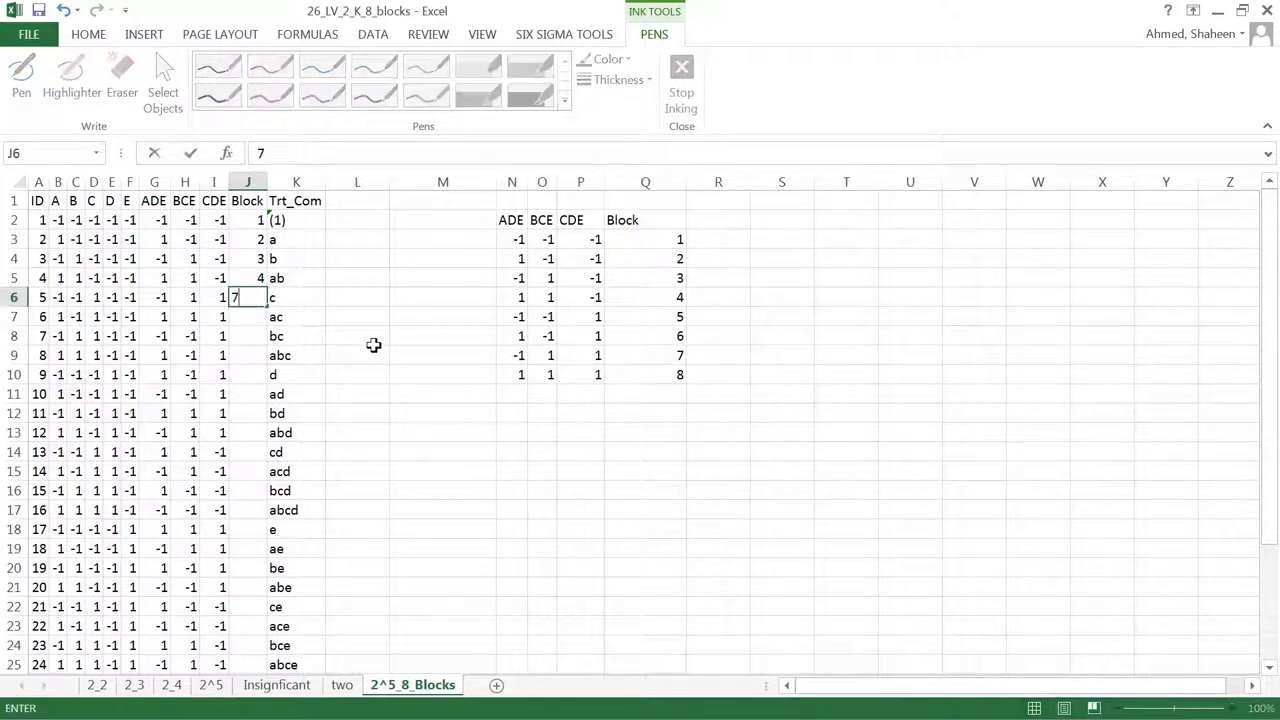
{"action": "key", "text": "Return"}
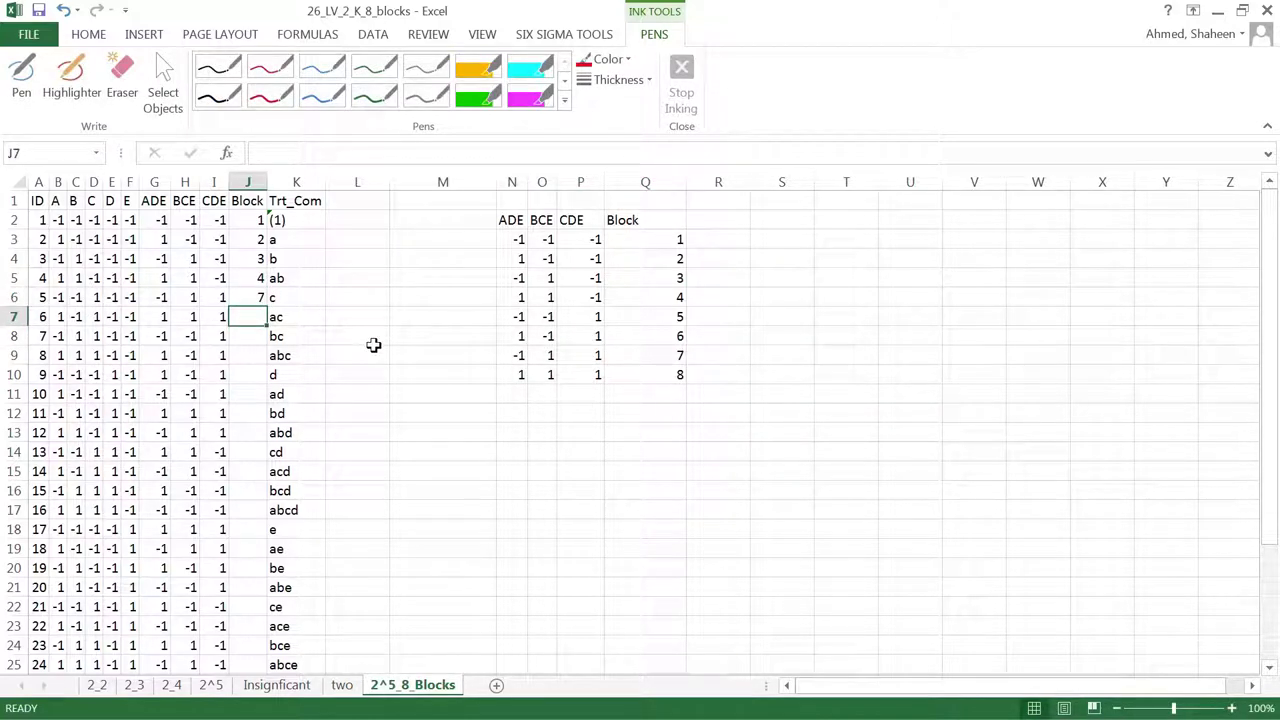
{"action": "type", "text": "8"}
{"action": "key", "text": "Return"}
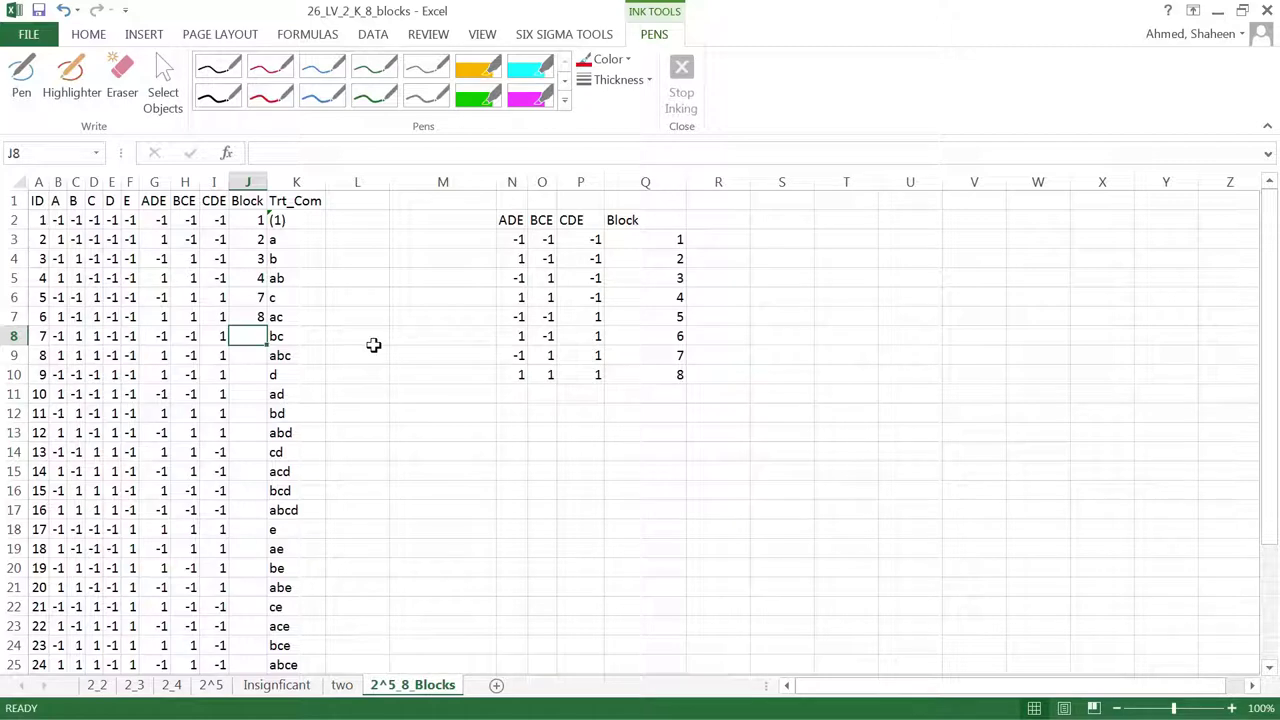
{"action": "type", "text": "5"}
{"action": "key", "text": "Return"}
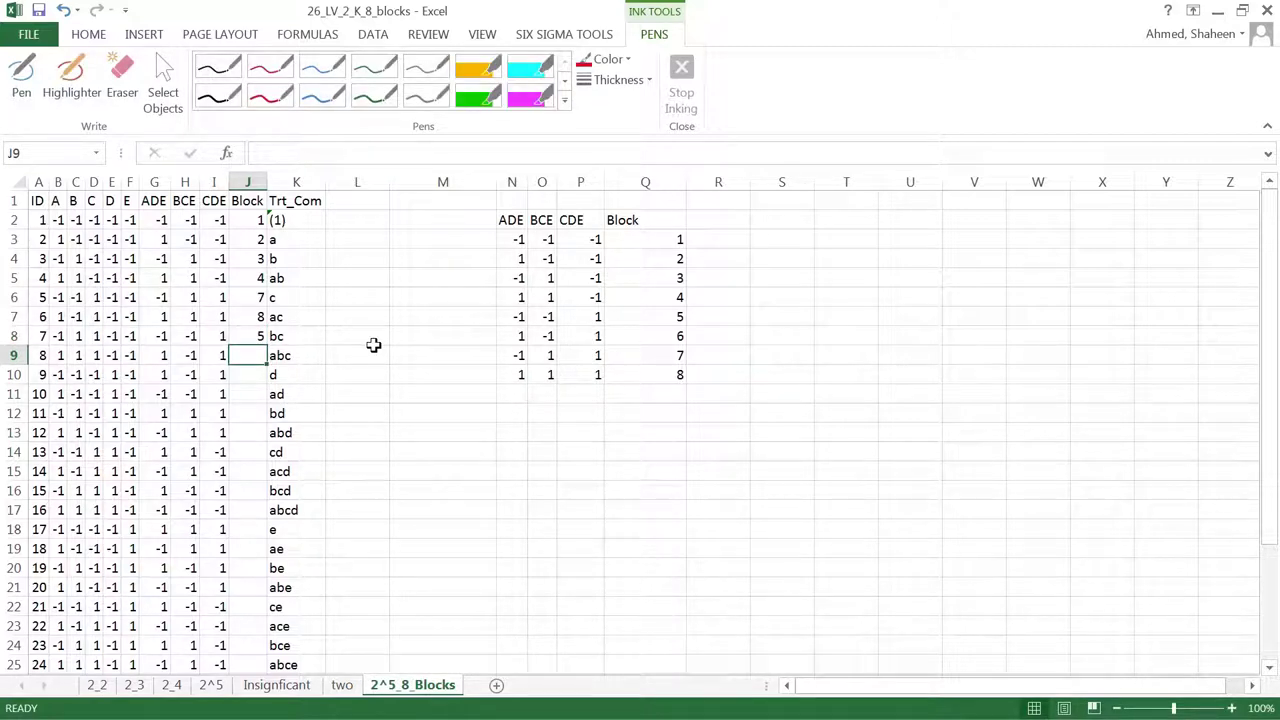
{"action": "type", "text": "6"}
{"action": "key", "text": "Return"}
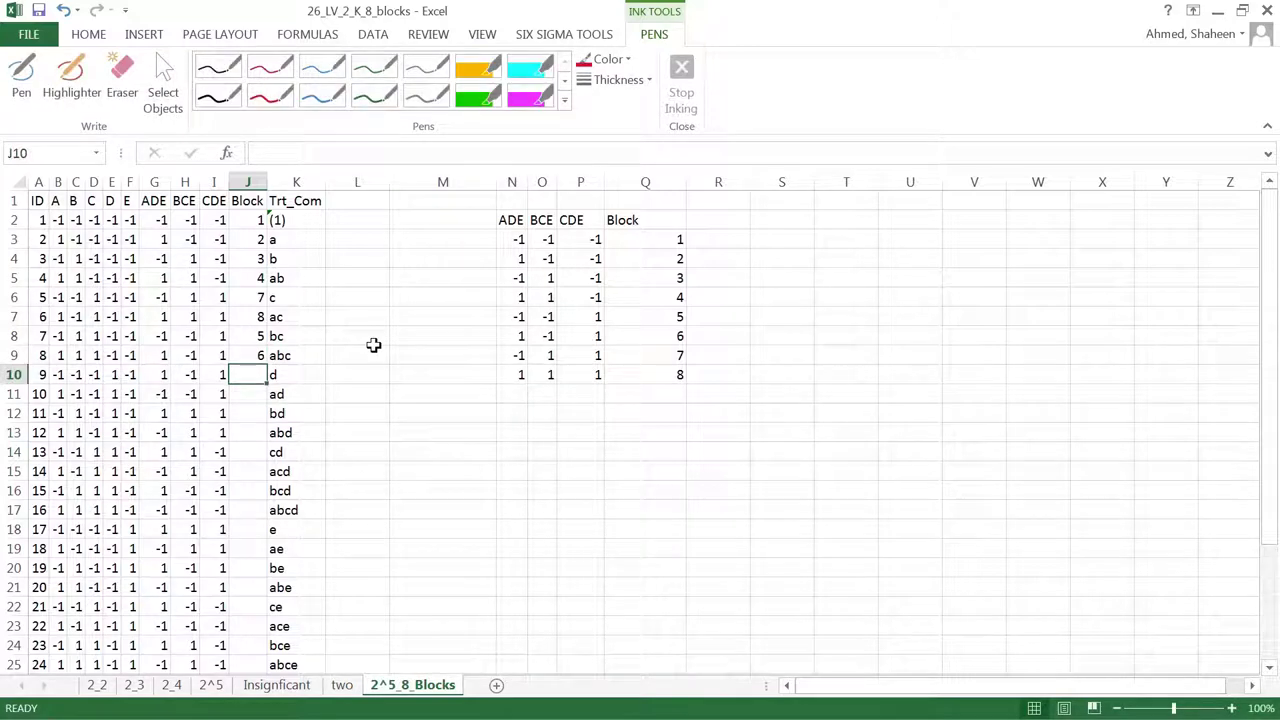
Step: Assign runs 9 to 12 to blocks 6, 5, 8 and 7 in cells J10:J13
{"action": "key", "text": "Return"}
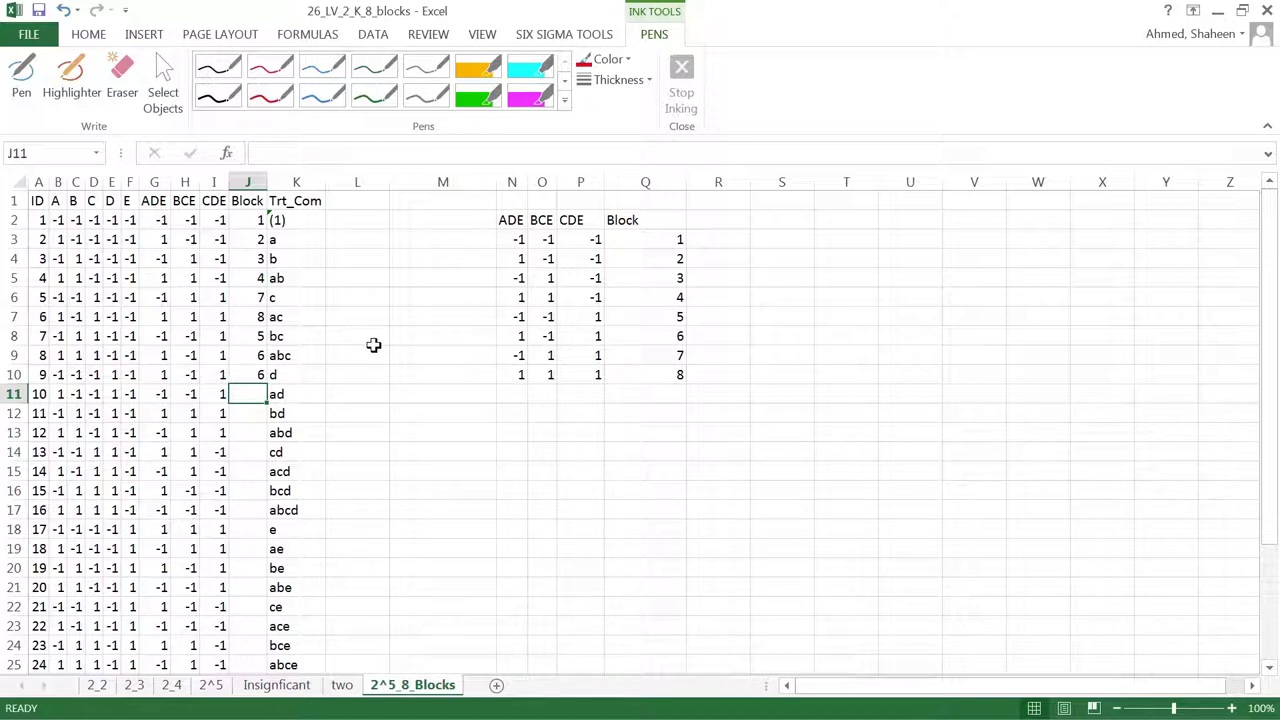
{"action": "type", "text": "5"}
{"action": "key", "text": "Return"}
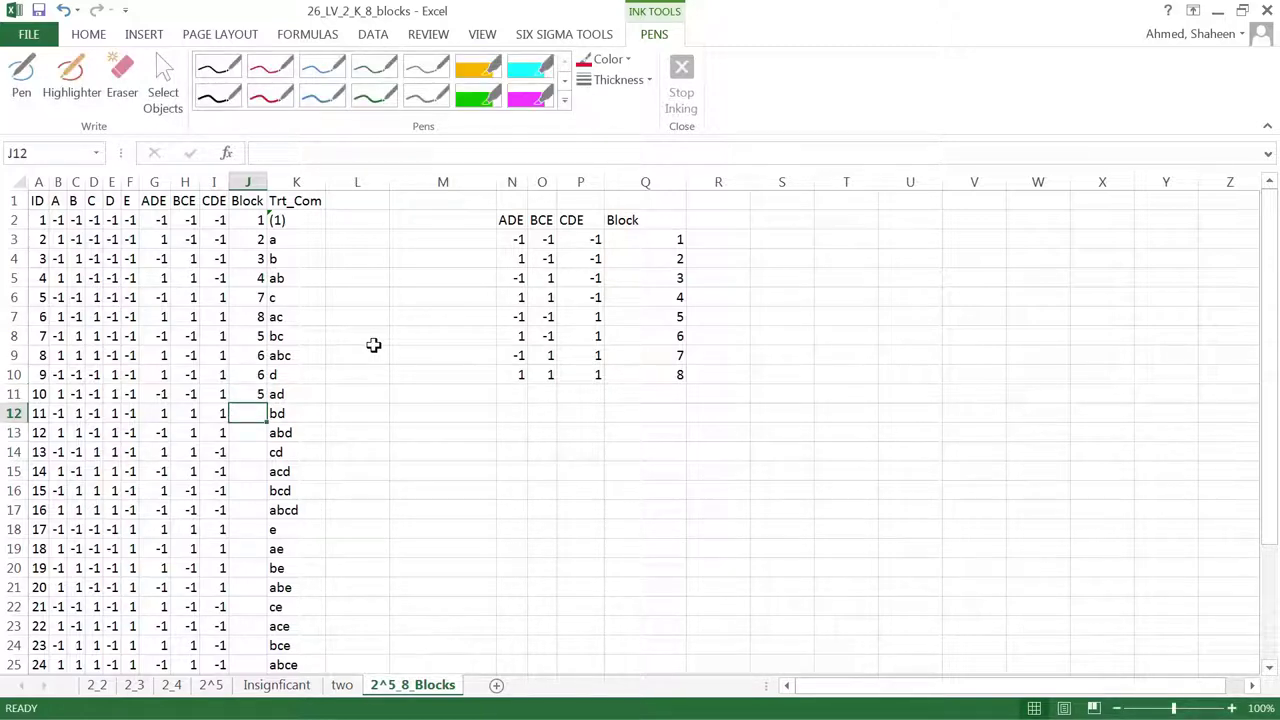
{"action": "type", "text": "8"}
{"action": "key", "text": "Return"}
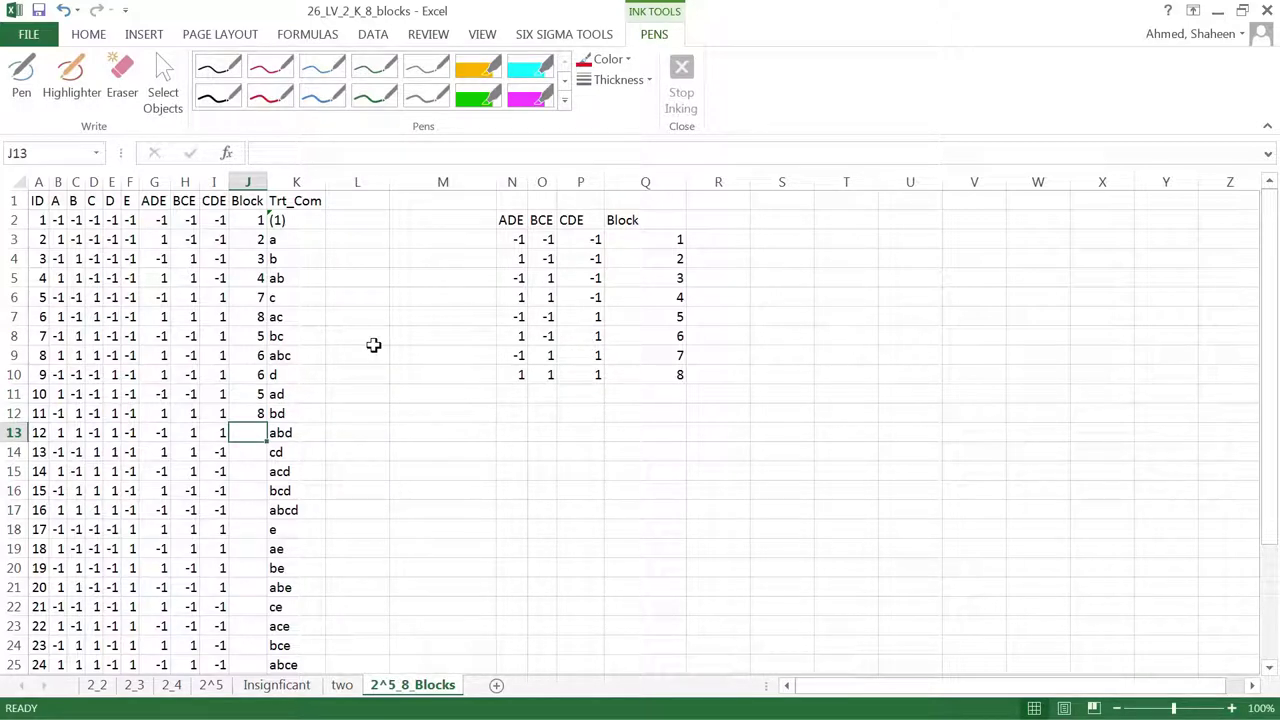
{"action": "type", "text": "7"}
{"action": "key", "text": "Return"}
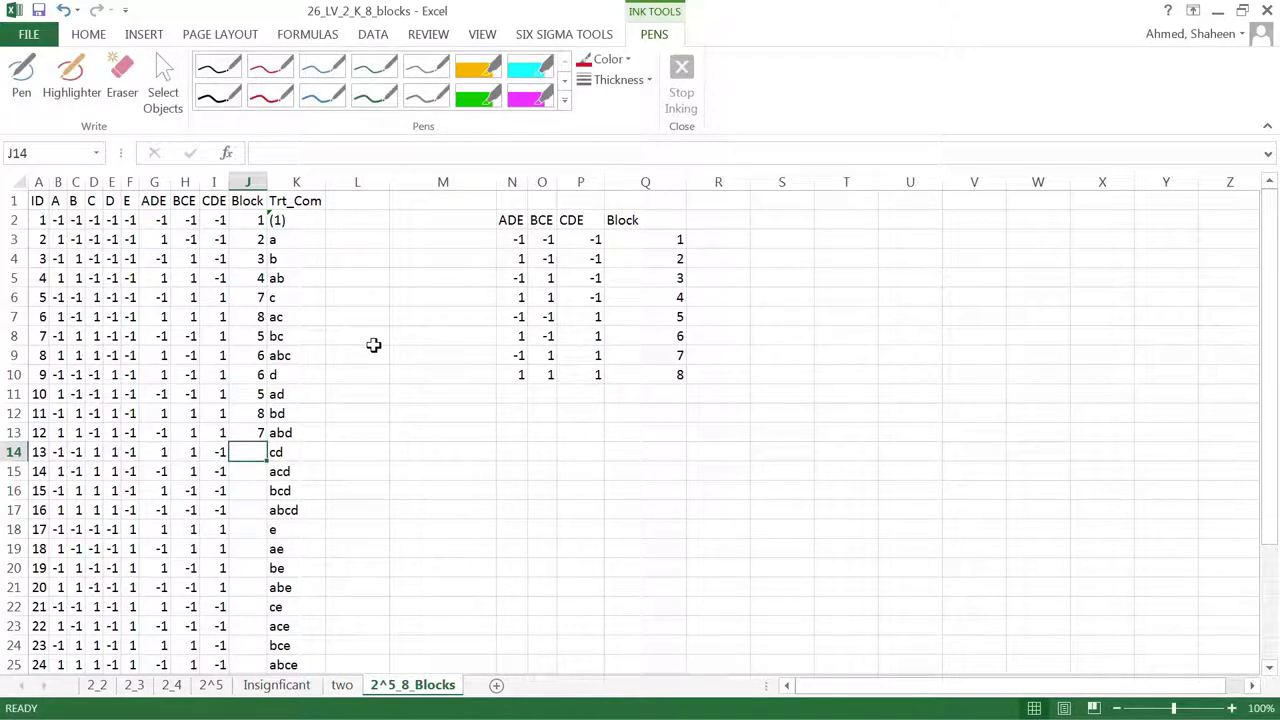
Step: Assign runs 13 to 16 to blocks 4, 3, 2 and 1 in cells J14:J17
{"action": "type", "text": "4"}
{"action": "key", "text": "Return"}
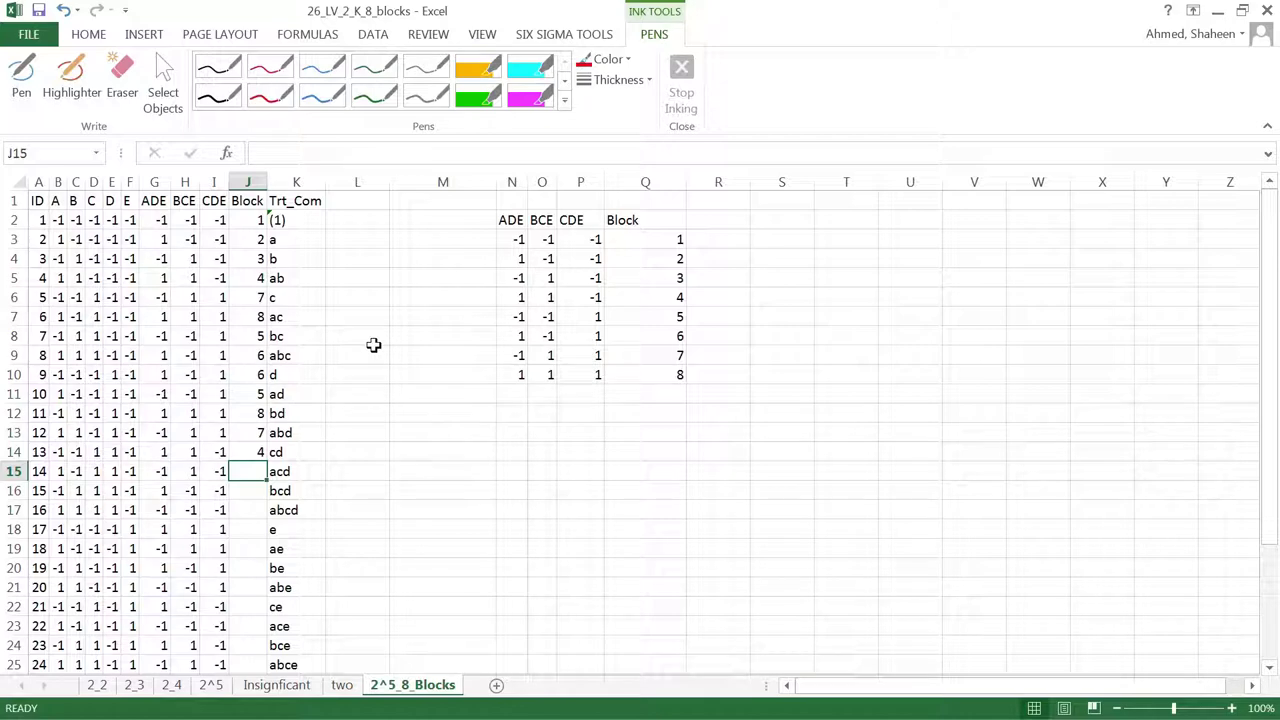
{"action": "type", "text": "3"}
{"action": "key", "text": "Return"}
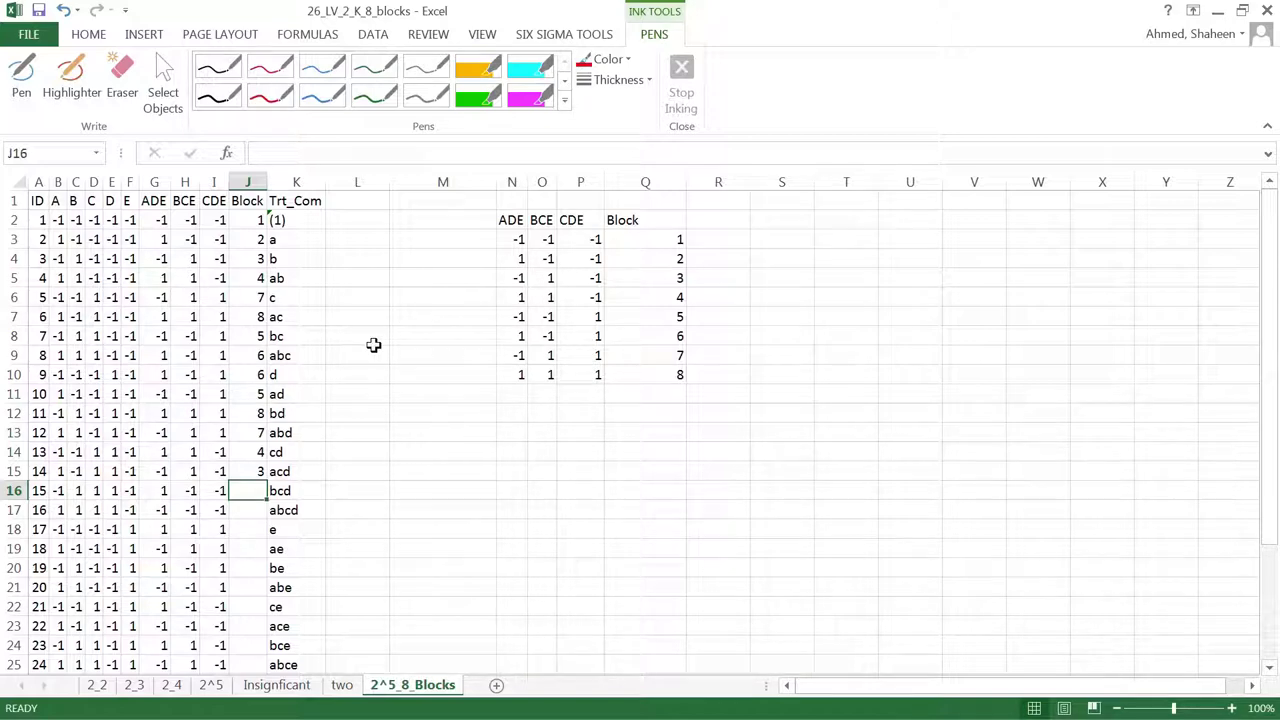
{"action": "type", "text": "2"}
{"action": "key", "text": "Return"}
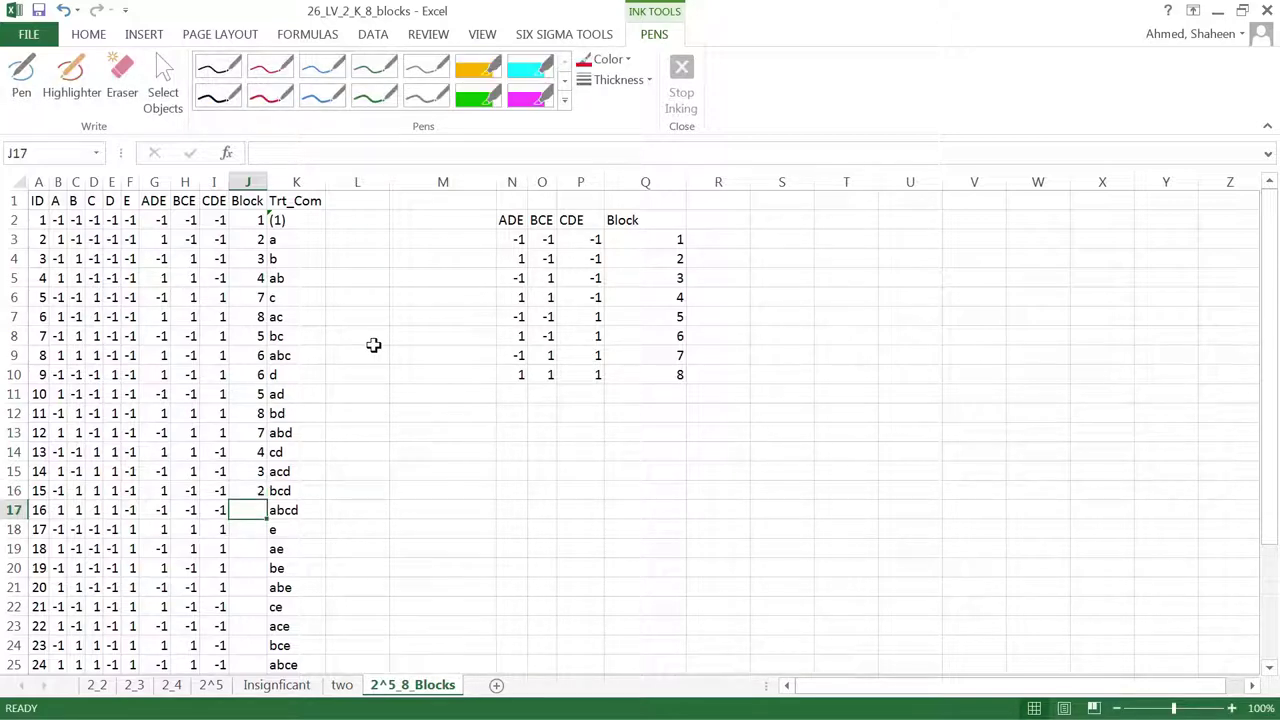
{"action": "type", "text": "1"}
{"action": "key", "text": "Return"}
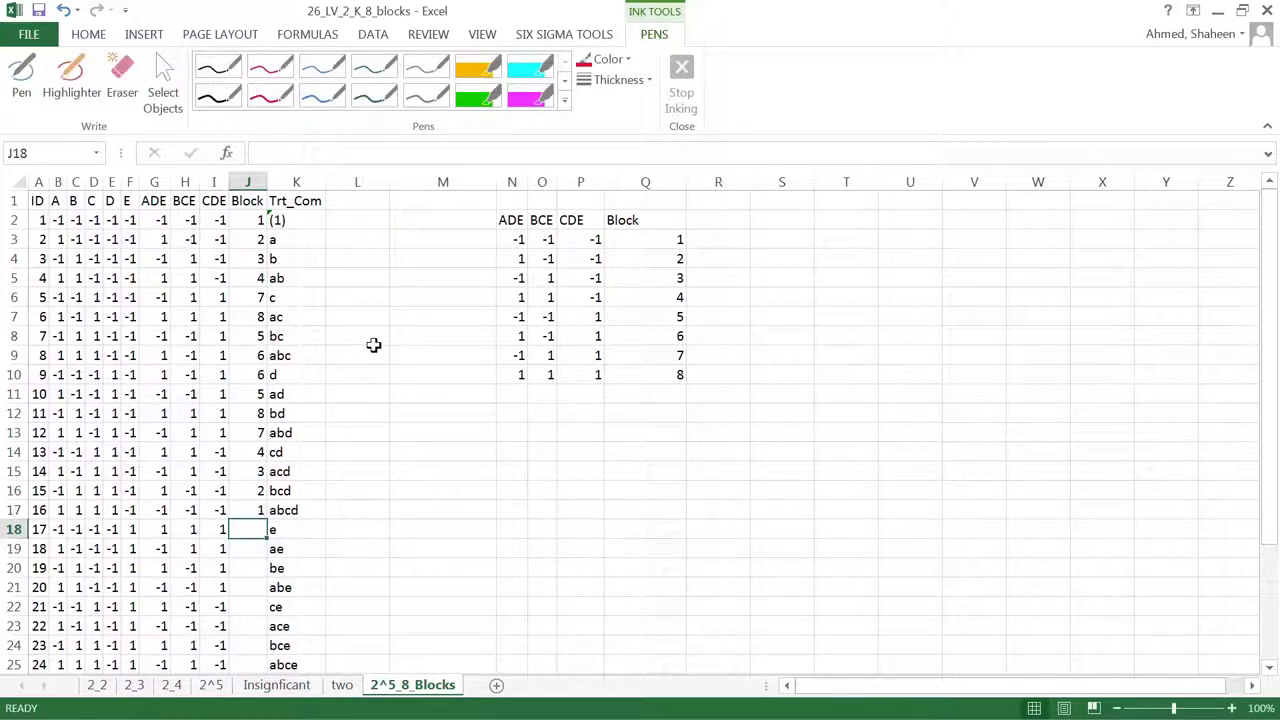
Step: Assign runs 17 to 20 to blocks 8, 7, 6 and 5 in cells J18:J21
{"action": "type", "text": "8"}
{"action": "key", "text": "Return"}
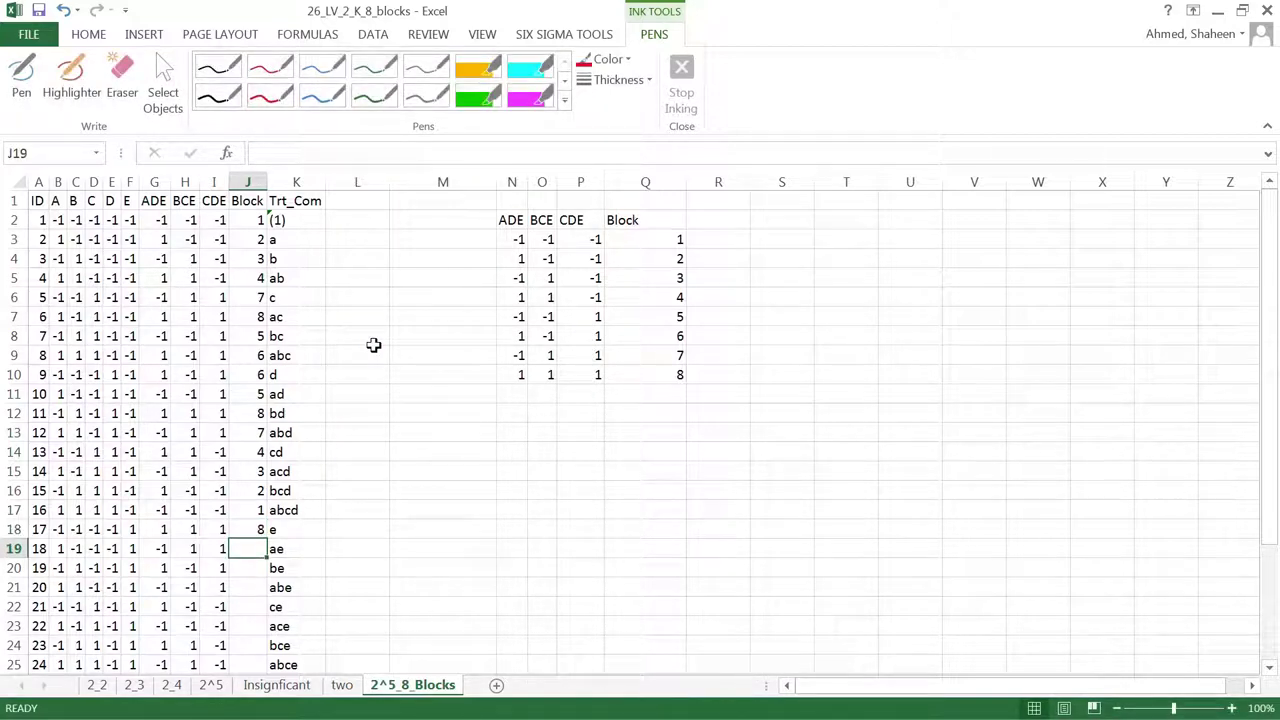
{"action": "type", "text": "7"}
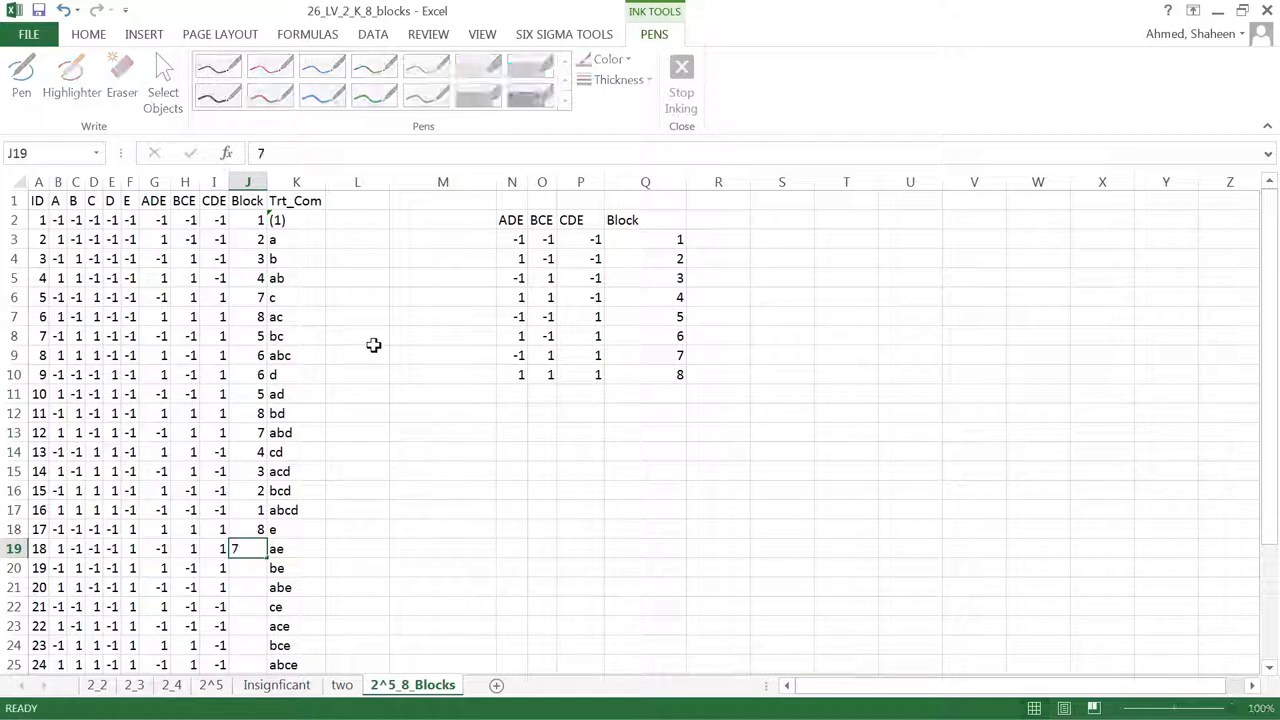
{"action": "key", "text": "Return"}
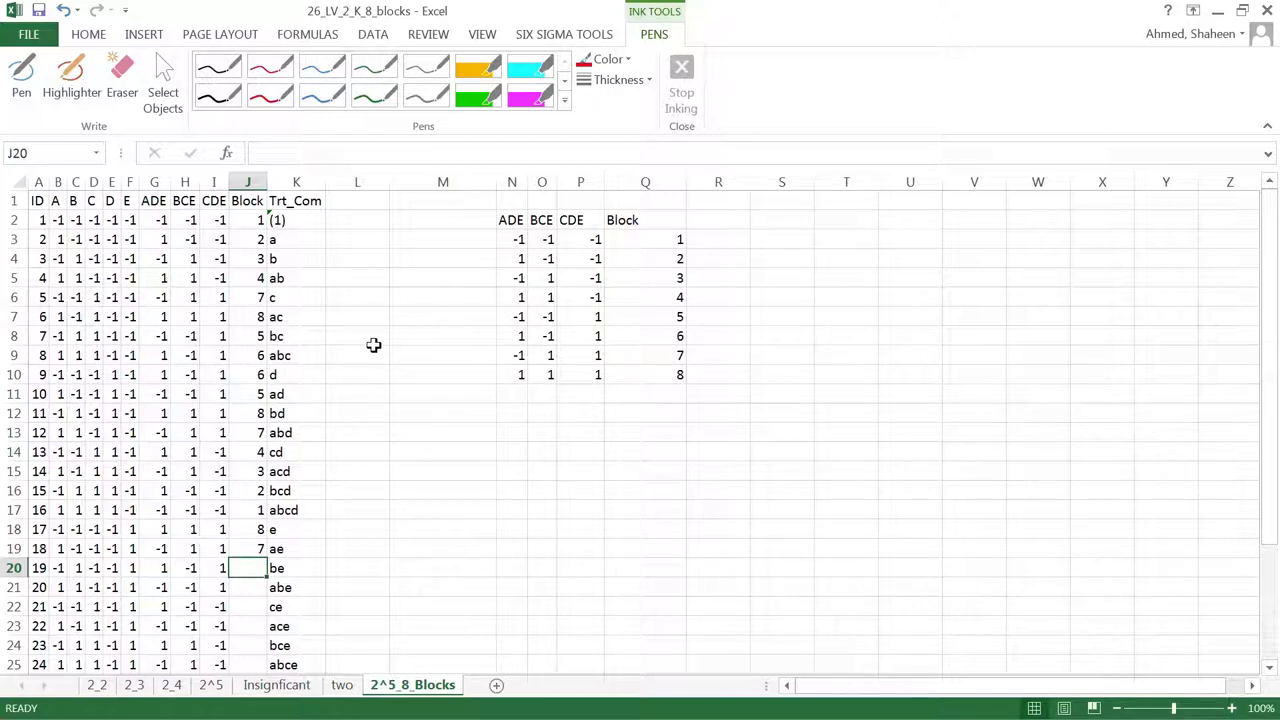
{"action": "type", "text": "6"}
{"action": "key", "text": "Return"}
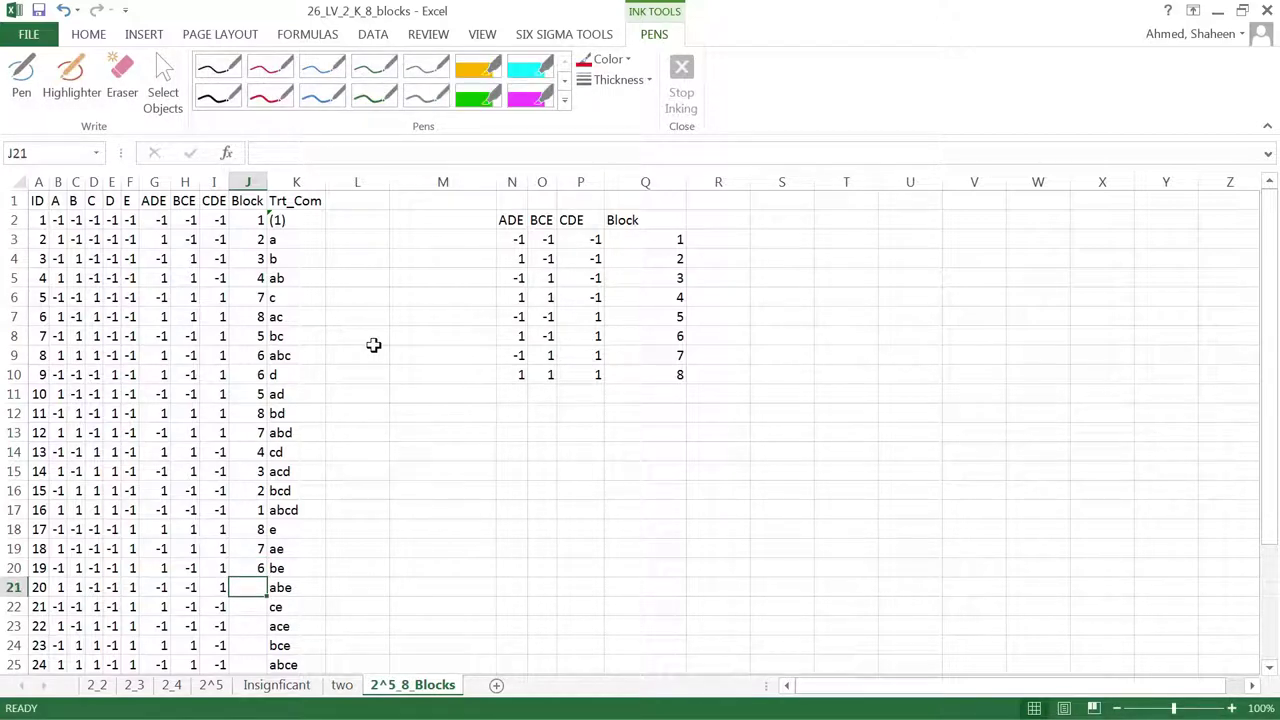
{"action": "type", "text": "5"}
{"action": "key", "text": "Return"}
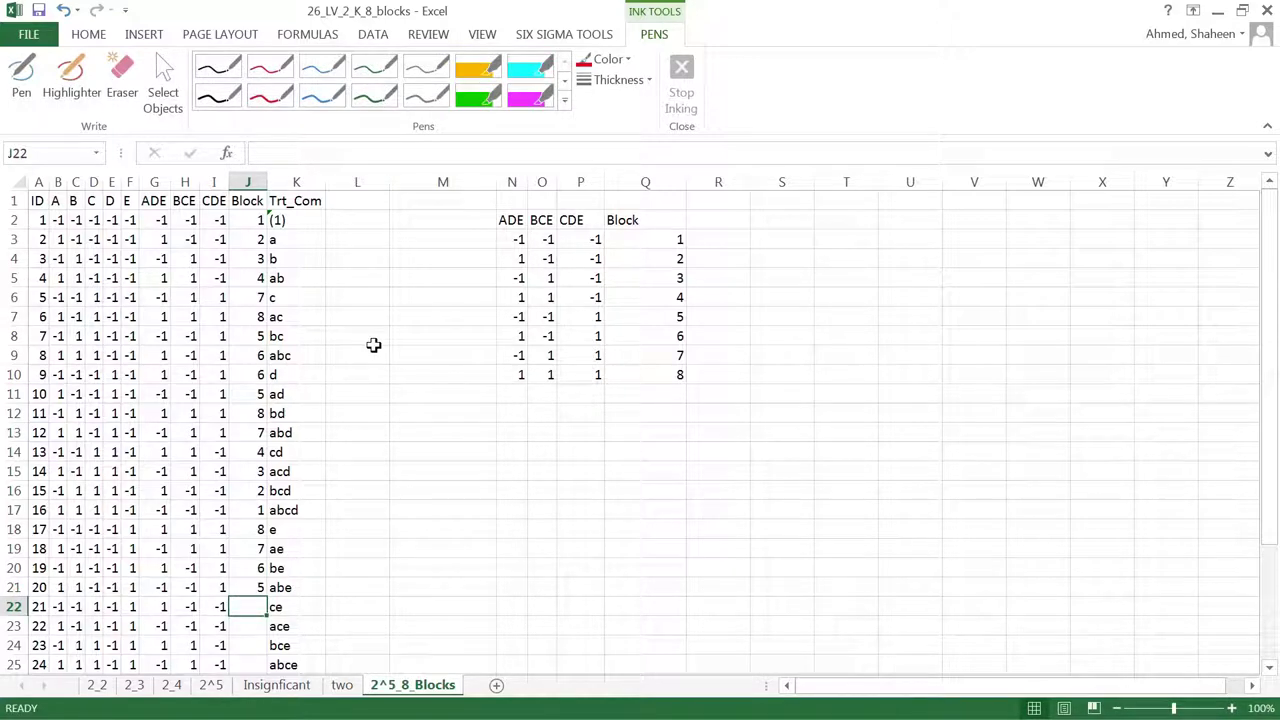
Step: Assign run 21 to block 5 in J22 and move the sign key table from N2:Q10 to N17:Q25
{"action": "type", "text": "5"}
{"action": "key", "text": "Return"}
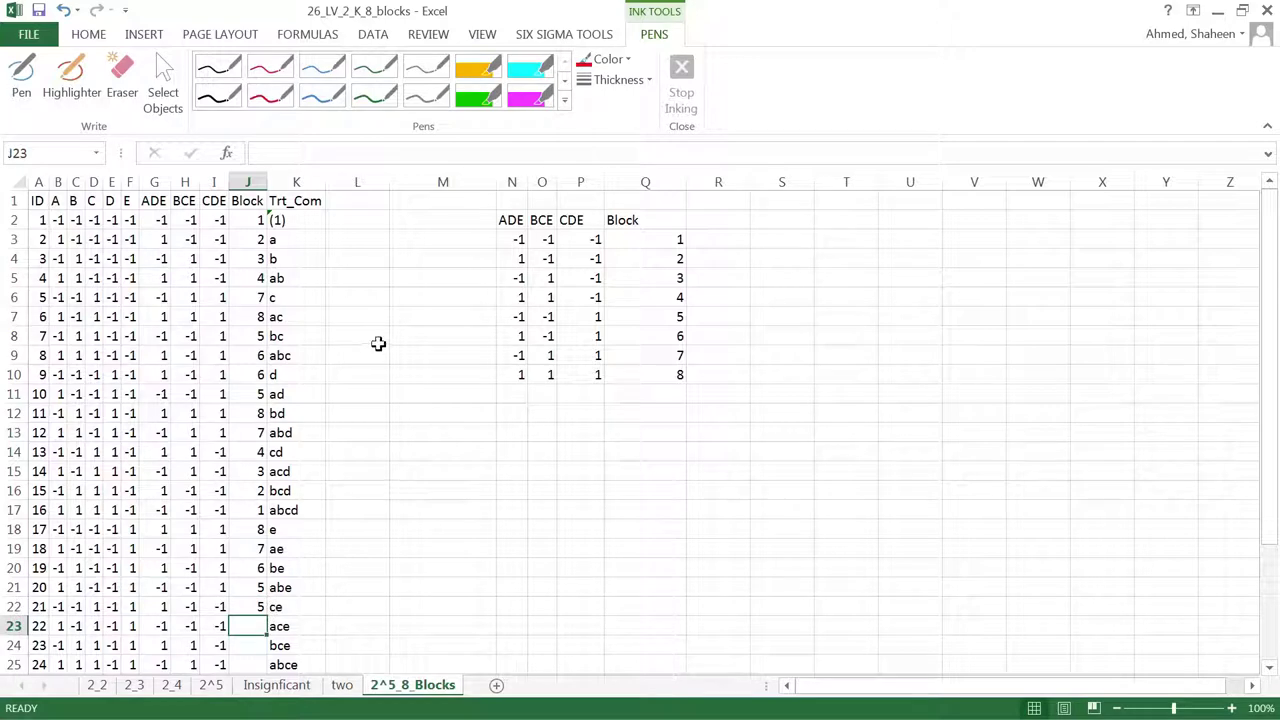
{"action": "scroll", "coordinate": [394, 338], "scroll_direction": "down", "scroll_amount": 2}
{"action": "scroll", "coordinate": [395, 339], "scroll_direction": "up", "scroll_amount": 2}
{"action": "left_click_drag", "start_coordinate": [516, 214], "coordinate": [656, 378]}
{"action": "left_click_drag", "start_coordinate": [684, 242], "coordinate": [682, 532]}
{"action": "scroll", "coordinate": [766, 441], "scroll_direction": "down", "scroll_amount": 4}
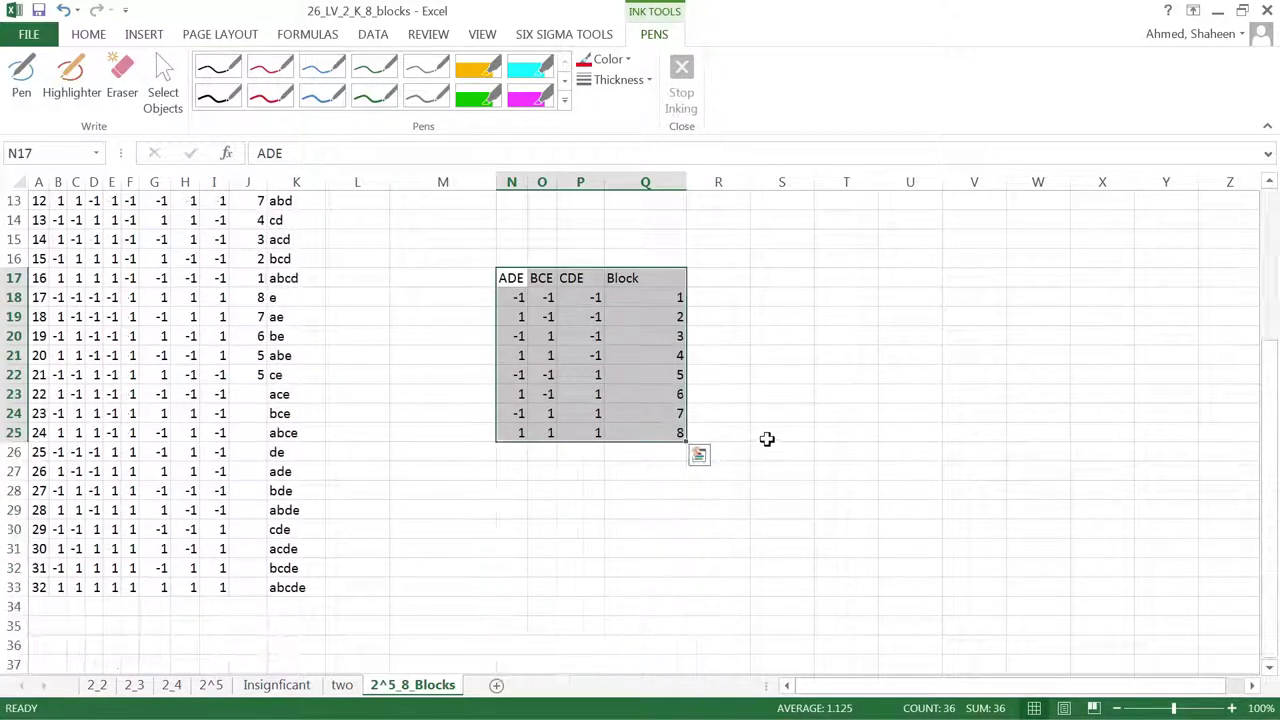
Step: Assign runs 22 to 25 to blocks 8, 4, 3 and 3 in cells J23:J26
{"action": "left_click", "coordinate": [245, 394]}
{"action": "type", "text": "8"}
{"action": "key", "text": "Return"}
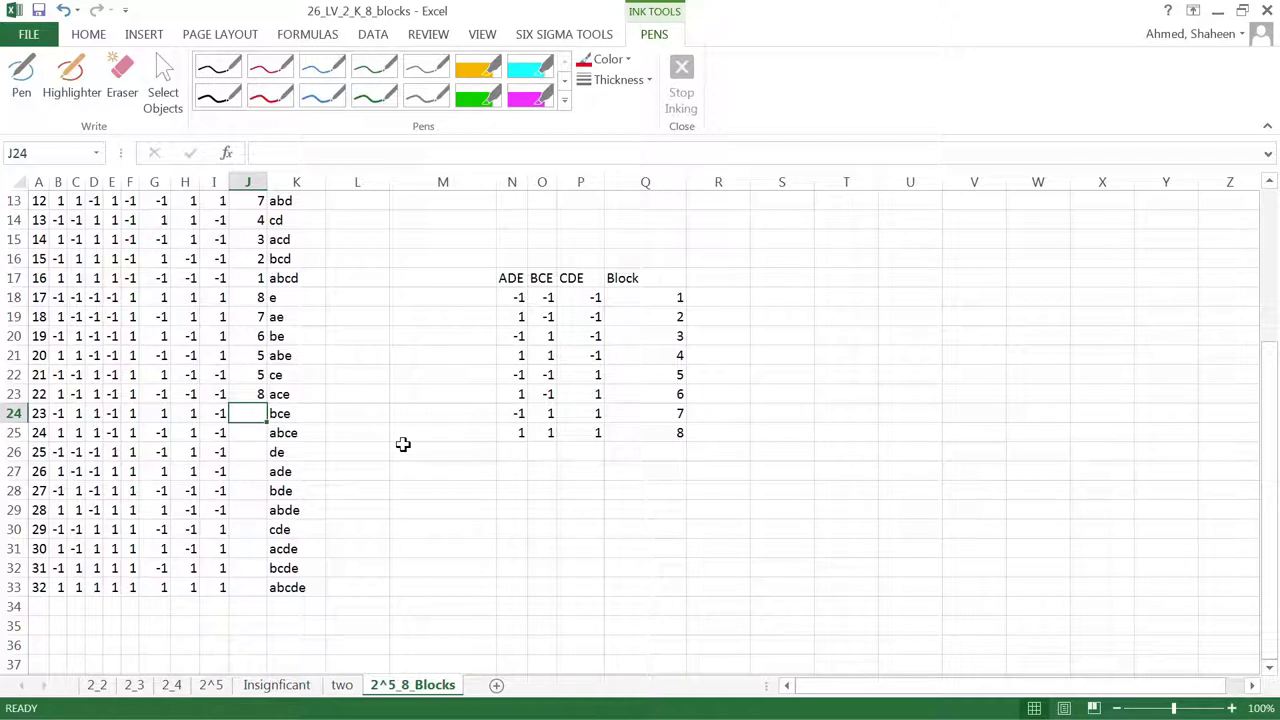
{"action": "type", "text": "4"}
{"action": "key", "text": "Return"}
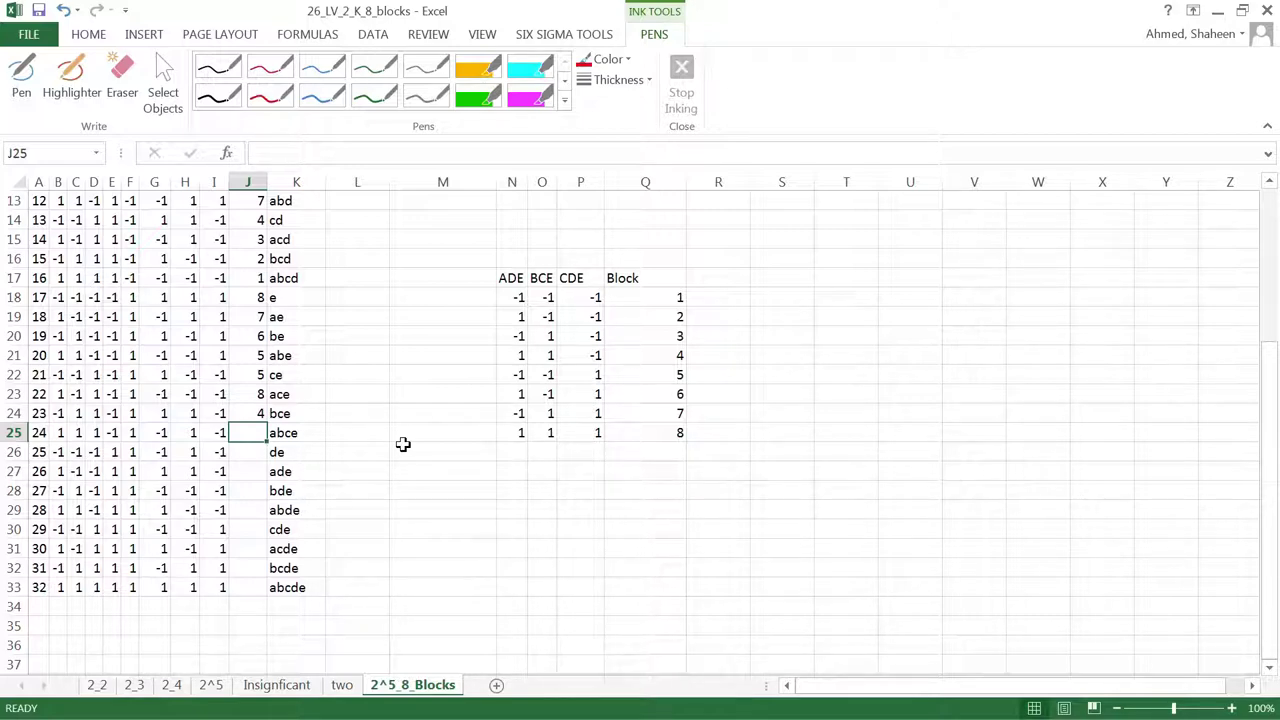
{"action": "type", "text": "3"}
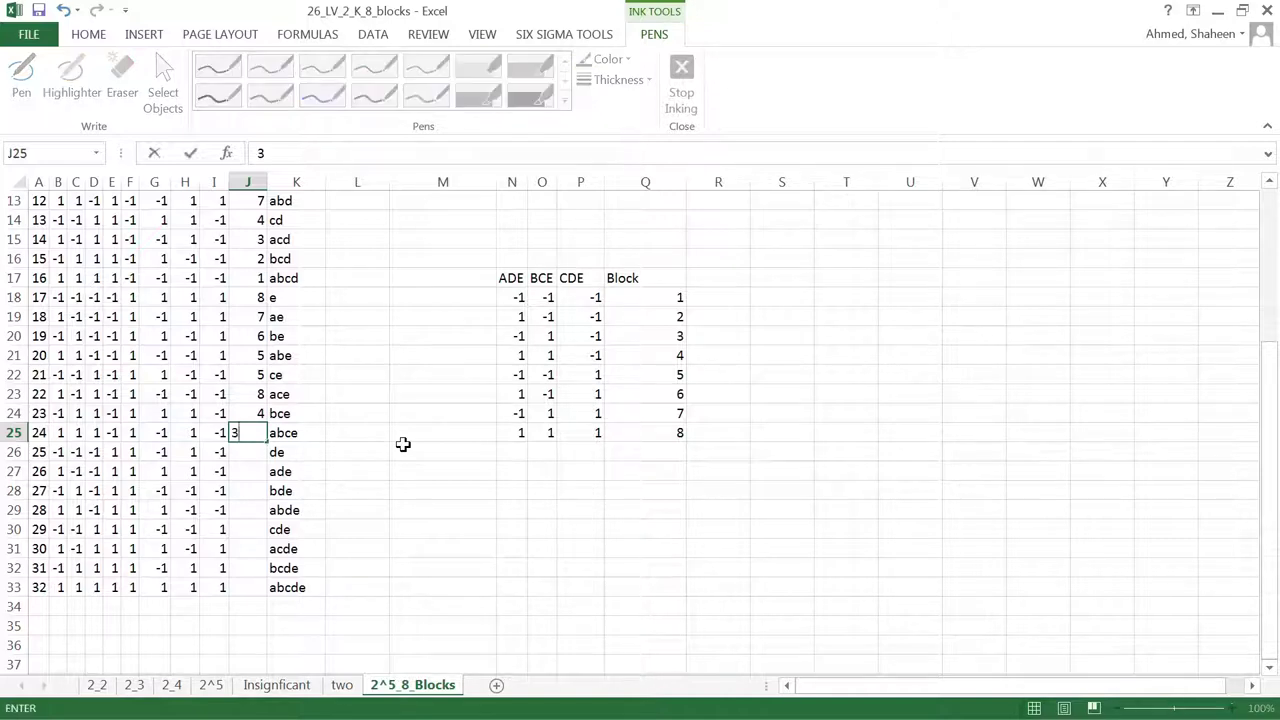
{"action": "key", "text": "Return"}
{"action": "type", "text": "3"}
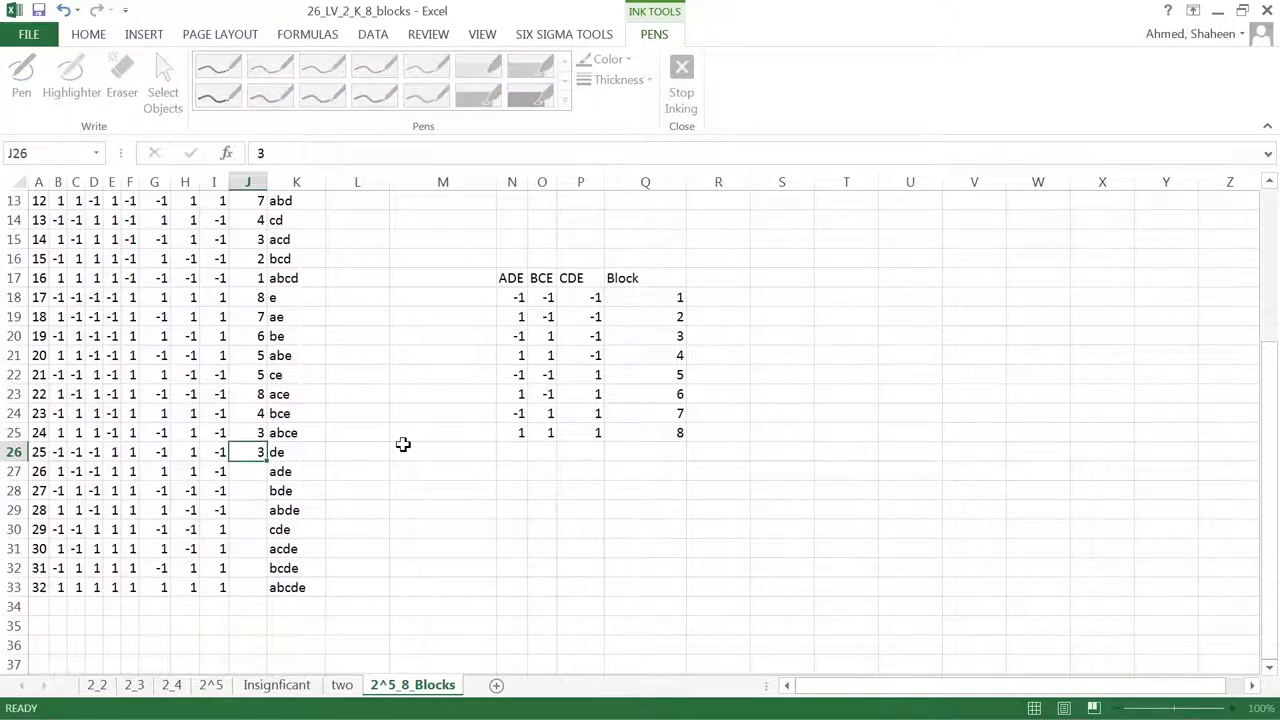
{"action": "key", "text": "Return"}
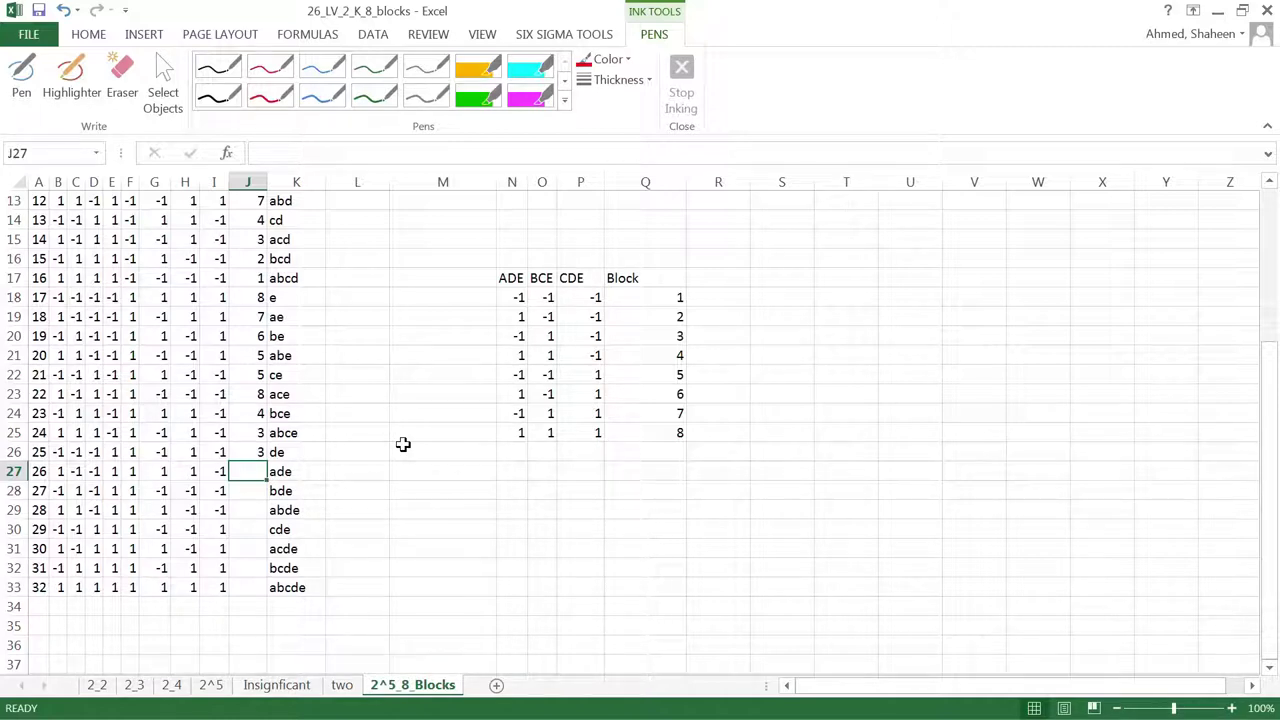
Step: Assign runs 26 to 28 to blocks 4, 1 and 2 in cells J27:J29
{"action": "type", "text": "4"}
{"action": "key", "text": "Return"}
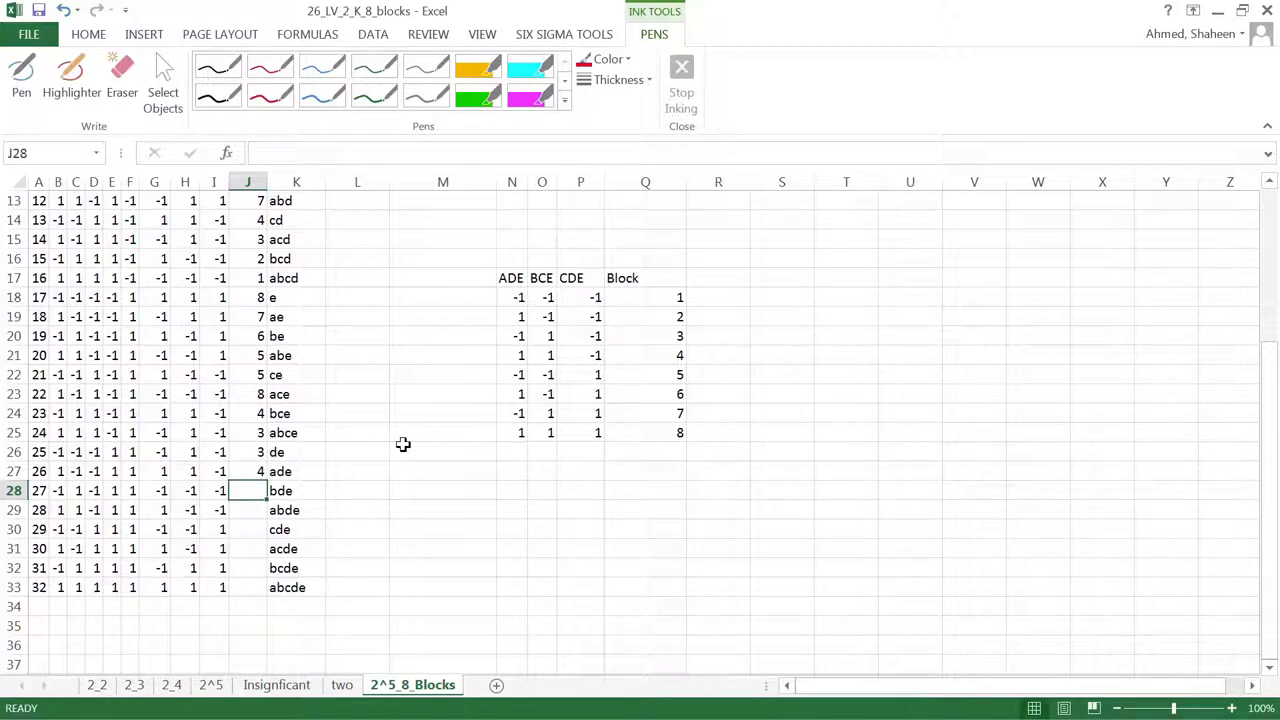
{"action": "type", "text": "1"}
{"action": "key", "text": "Return"}
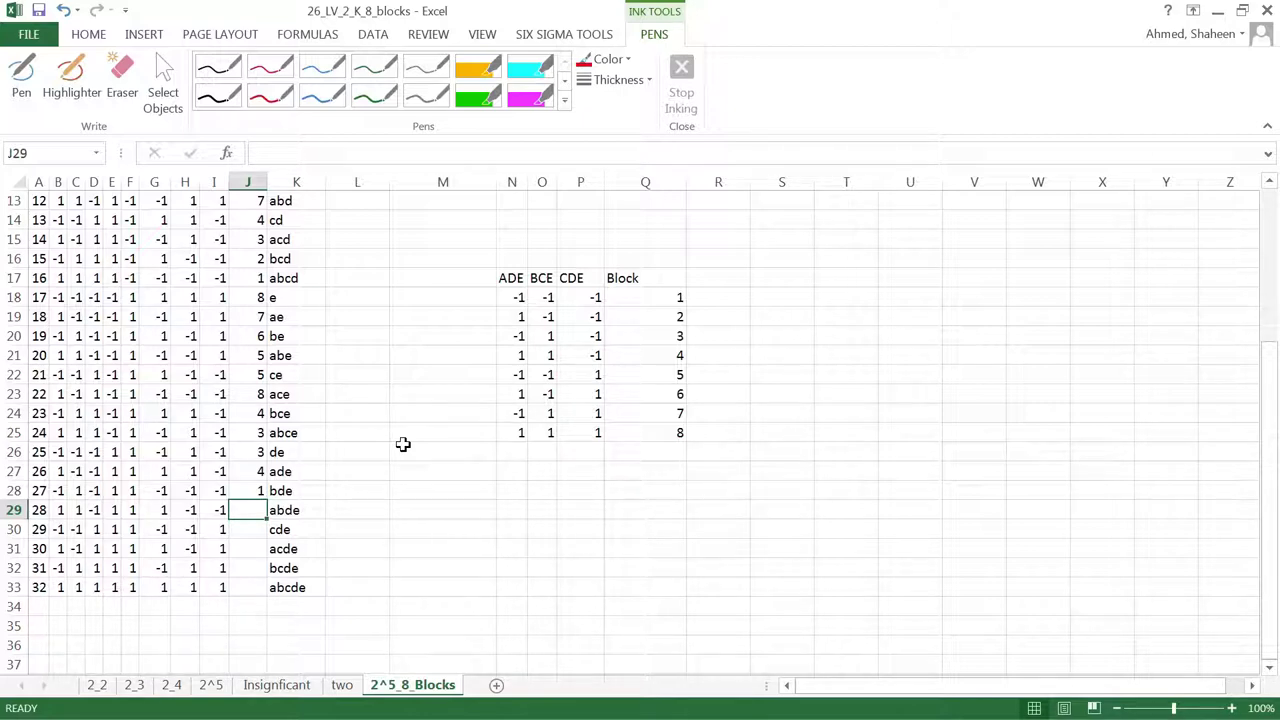
{"action": "type", "text": "2"}
{"action": "key", "text": "Return"}
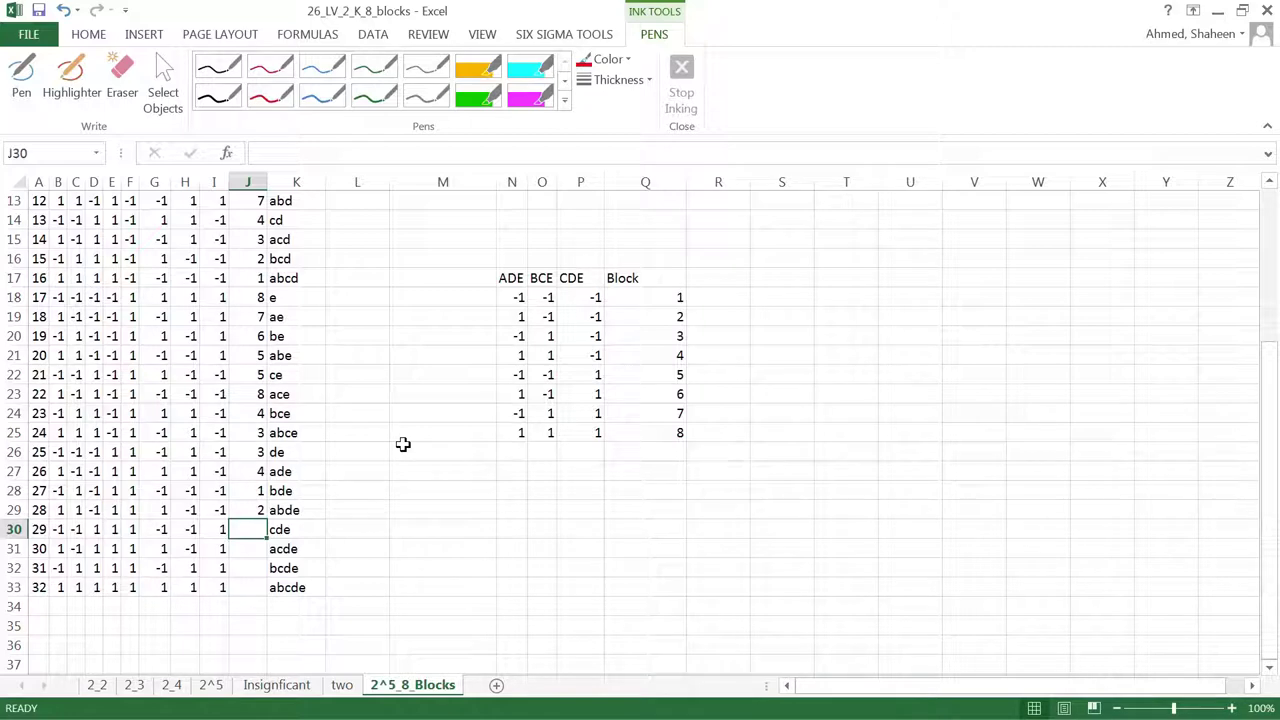
Step: Assign runs 29 to 32 to blocks 5, 6, 7 and 8 in cells J30:J33
{"action": "type", "text": "5"}
{"action": "key", "text": "Return"}
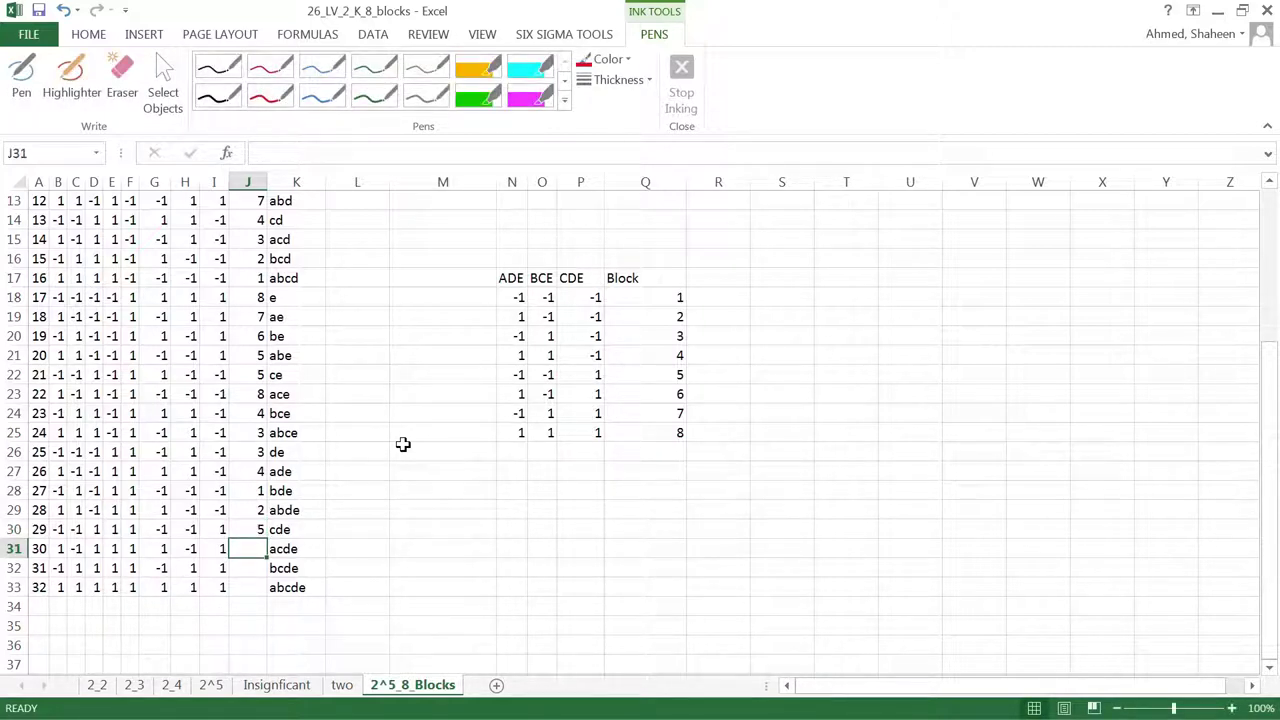
{"action": "type", "text": "6"}
{"action": "key", "text": "Return"}
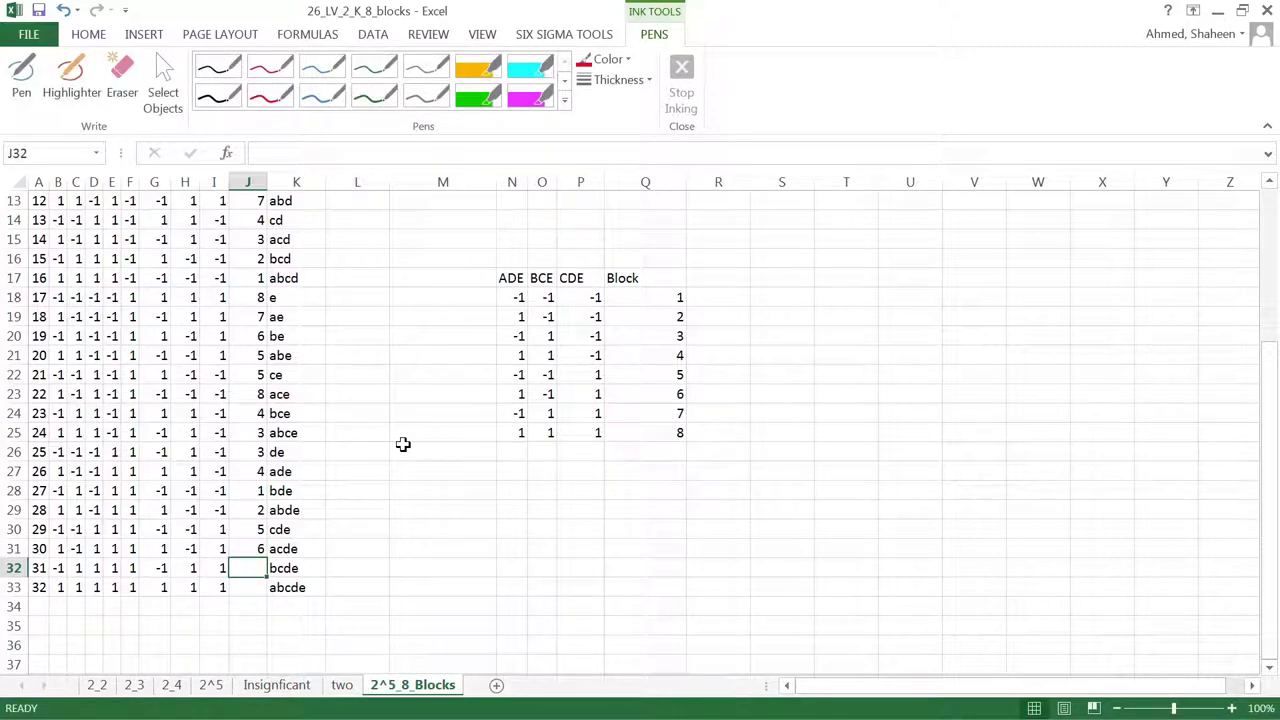
{"action": "type", "text": "7"}
{"action": "key", "text": "Return"}
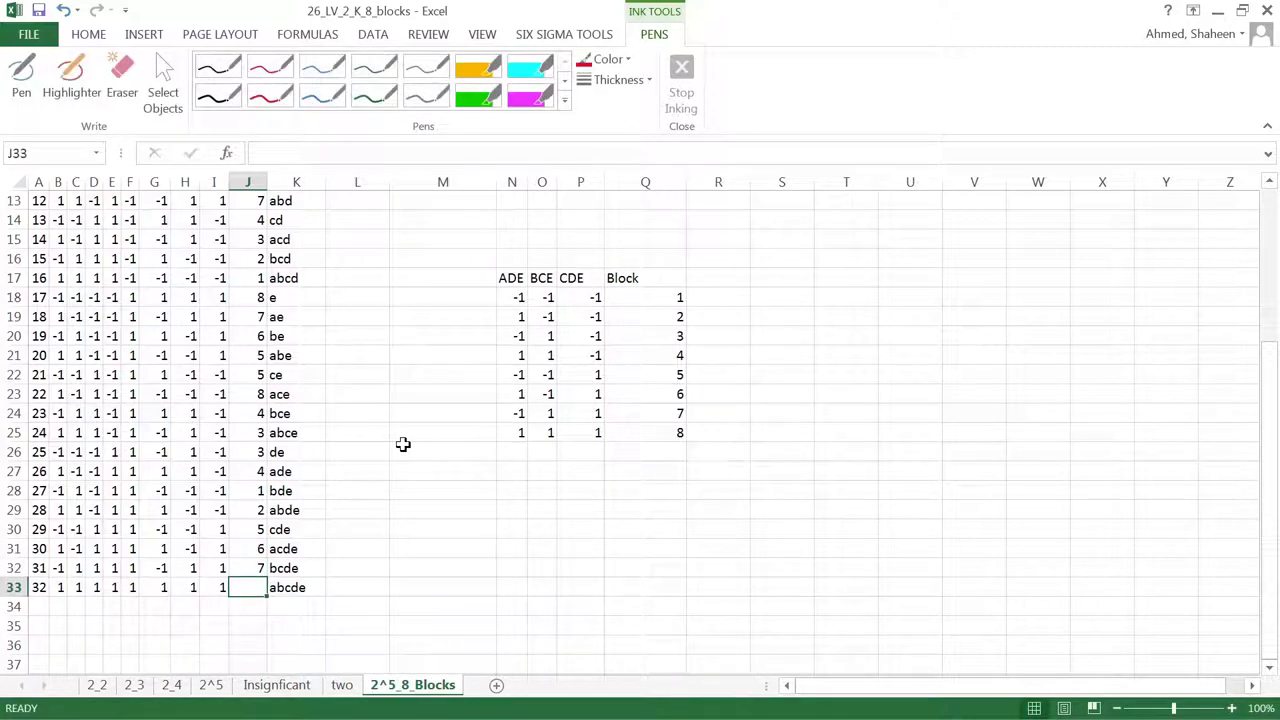
{"action": "type", "text": "8"}
{"action": "key", "text": "Return"}
Step: Review the Block column to find every run assigned to block 1 and check whether the blocks are evenly filled
{"action": "scroll", "coordinate": [349, 404], "scroll_direction": "up", "scroll_amount": 3}
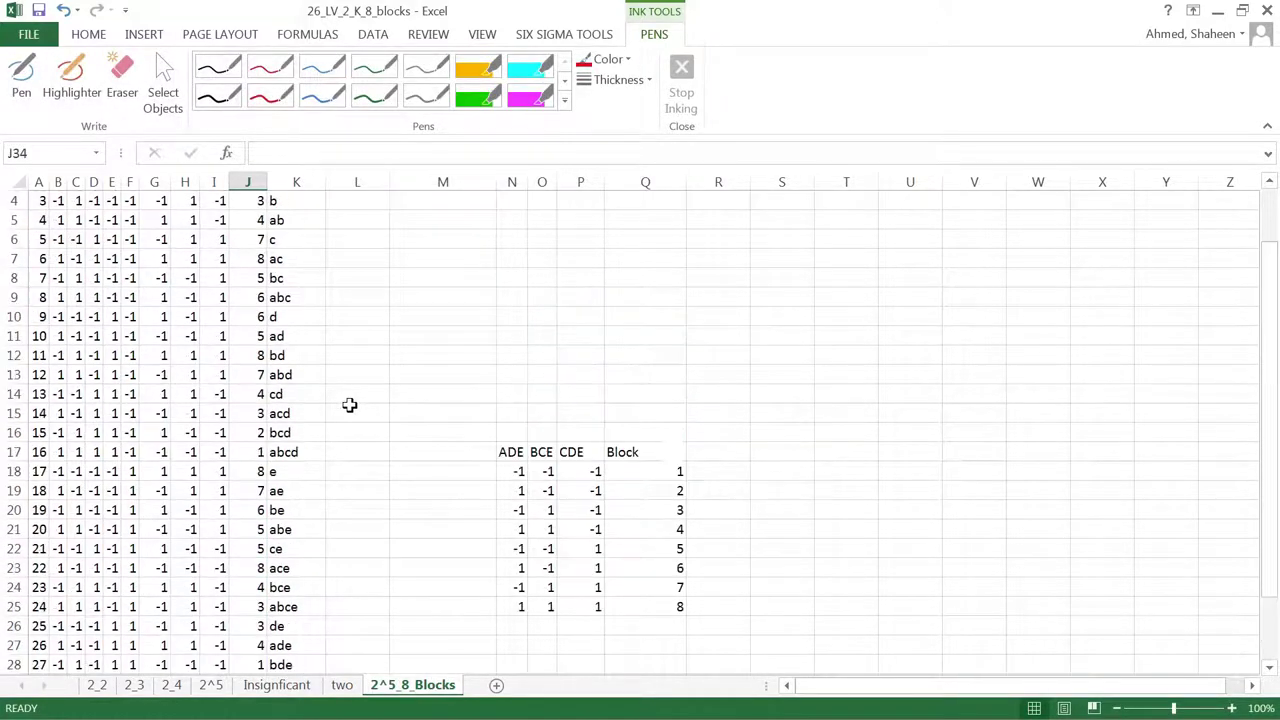
{"action": "scroll", "coordinate": [340, 395], "scroll_direction": "up", "scroll_amount": 1}
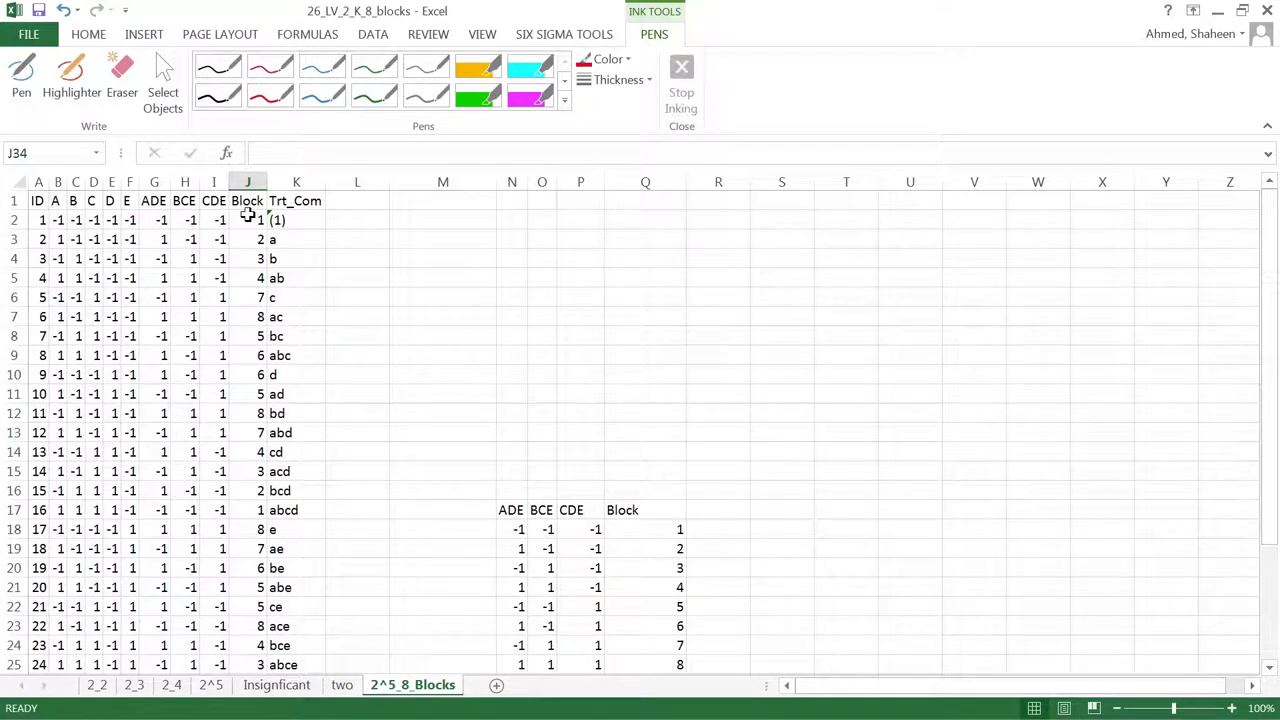
{"action": "left_click", "coordinate": [247, 217]}
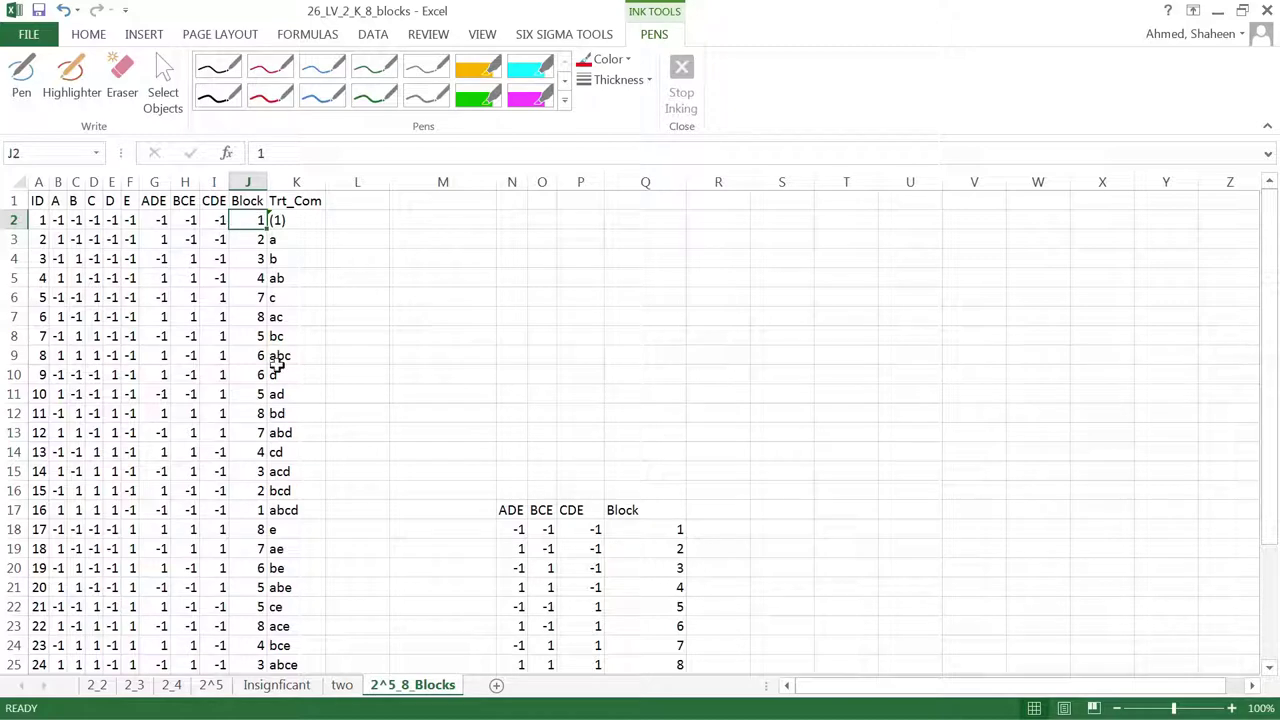
{"action": "left_click", "coordinate": [257, 509]}
{"action": "scroll", "coordinate": [326, 520], "scroll_direction": "down", "scroll_amount": 3}
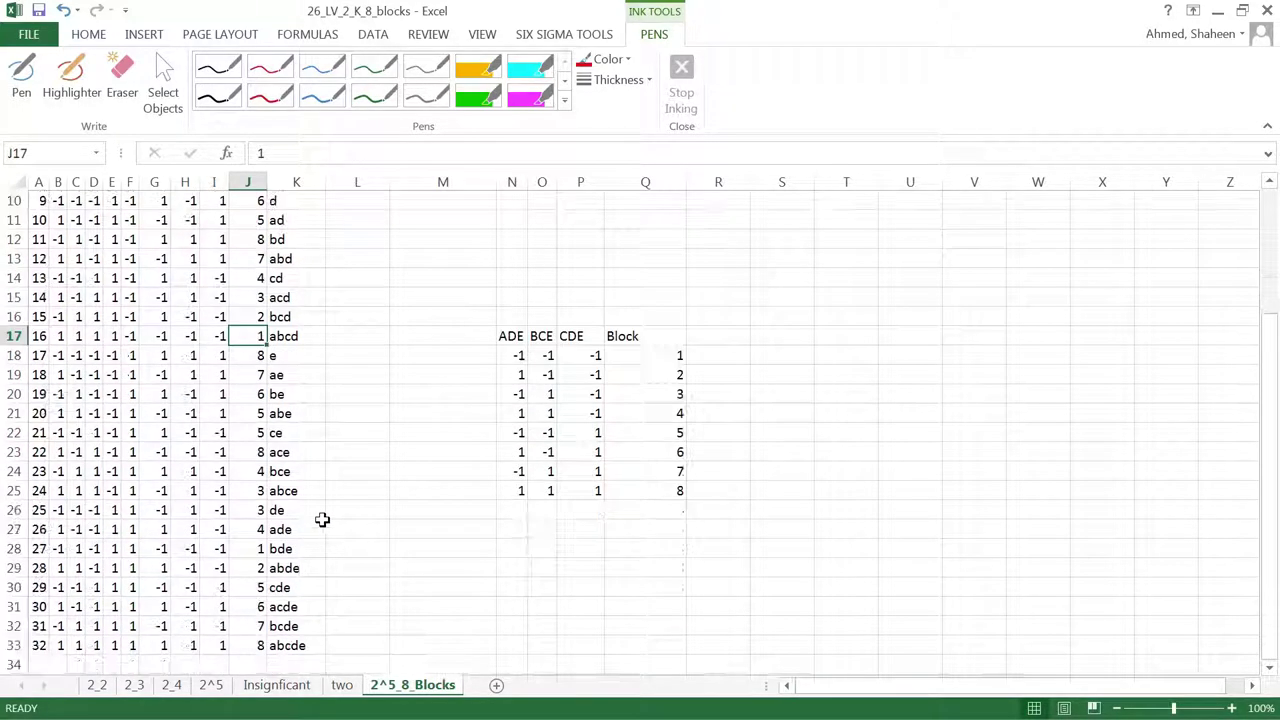
{"action": "left_click", "coordinate": [252, 548]}
{"action": "scroll", "coordinate": [380, 531], "scroll_direction": "down", "scroll_amount": 2}
{"action": "scroll", "coordinate": [377, 532], "scroll_direction": "up", "scroll_amount": 1}
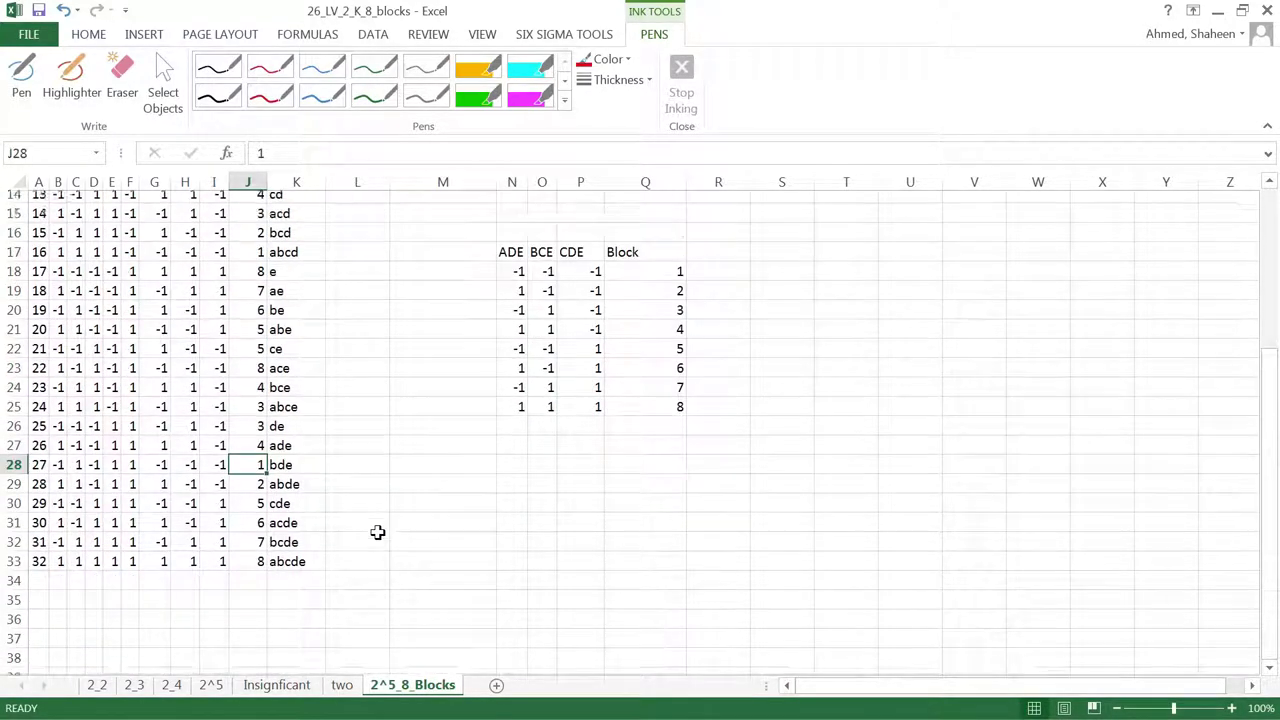
{"action": "scroll", "coordinate": [377, 532], "scroll_direction": "up", "scroll_amount": 5}
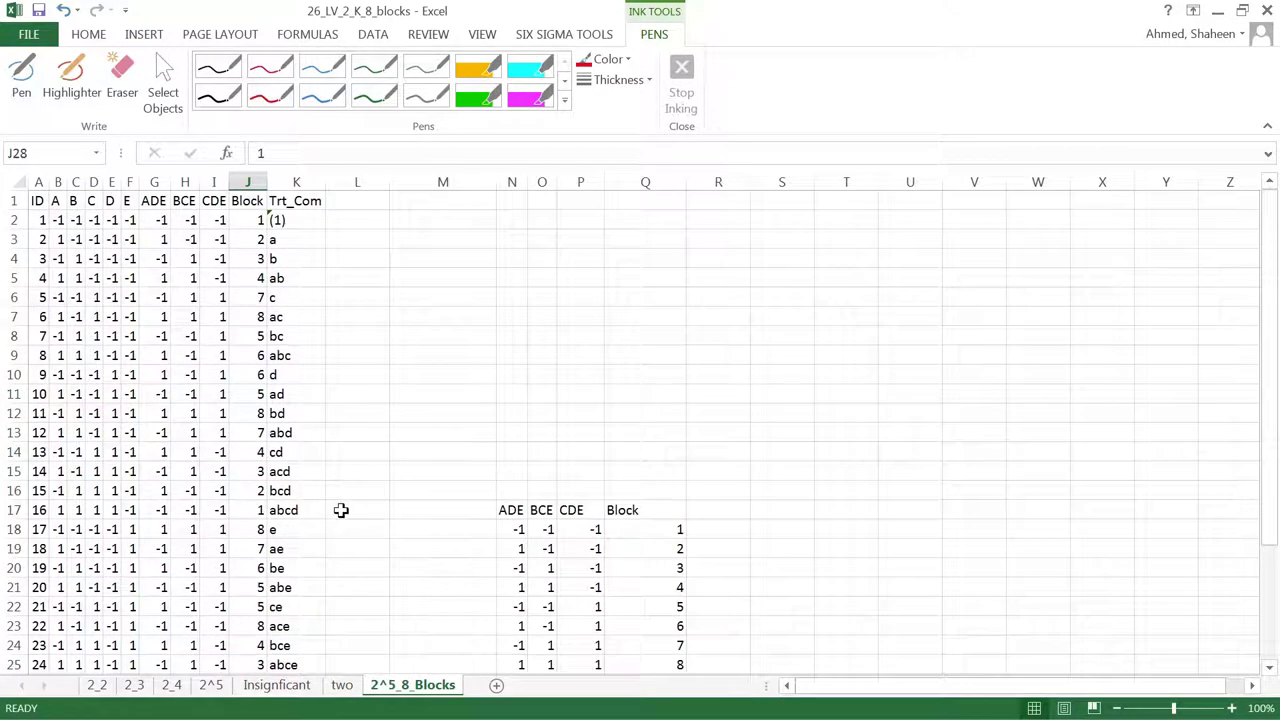
{"action": "left_click", "coordinate": [254, 220]}
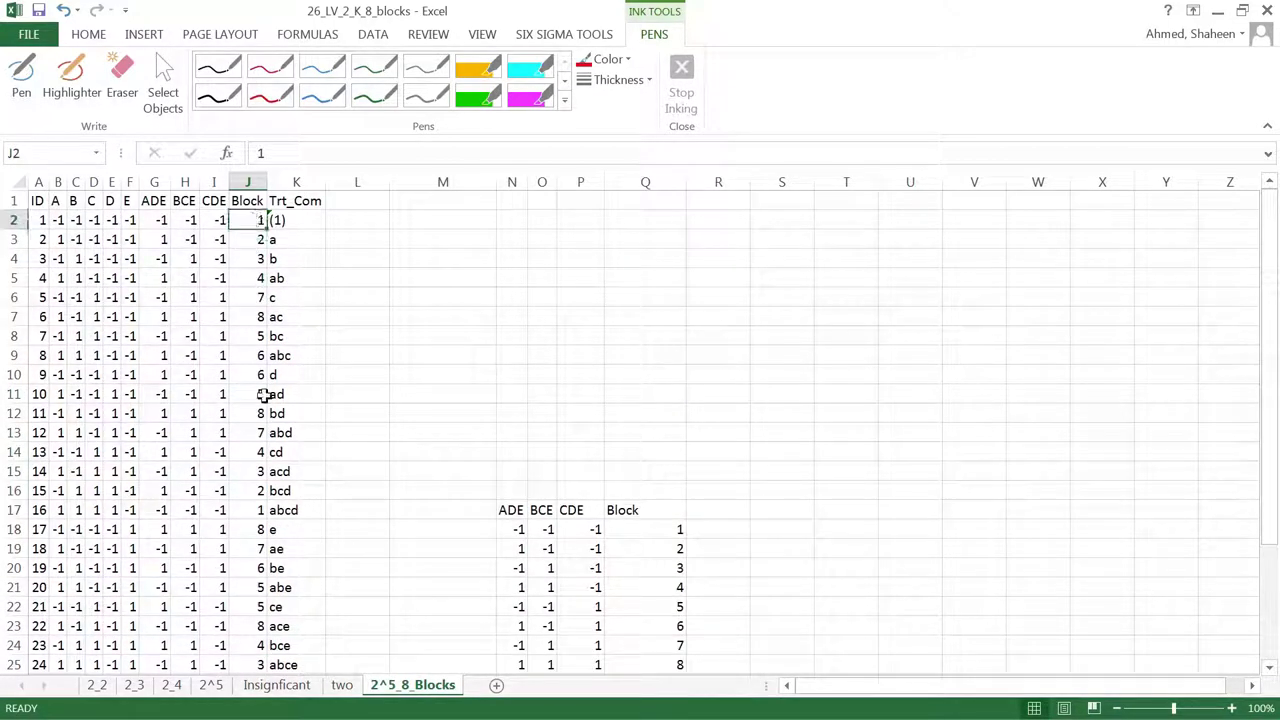
{"action": "left_click", "coordinate": [258, 510]}
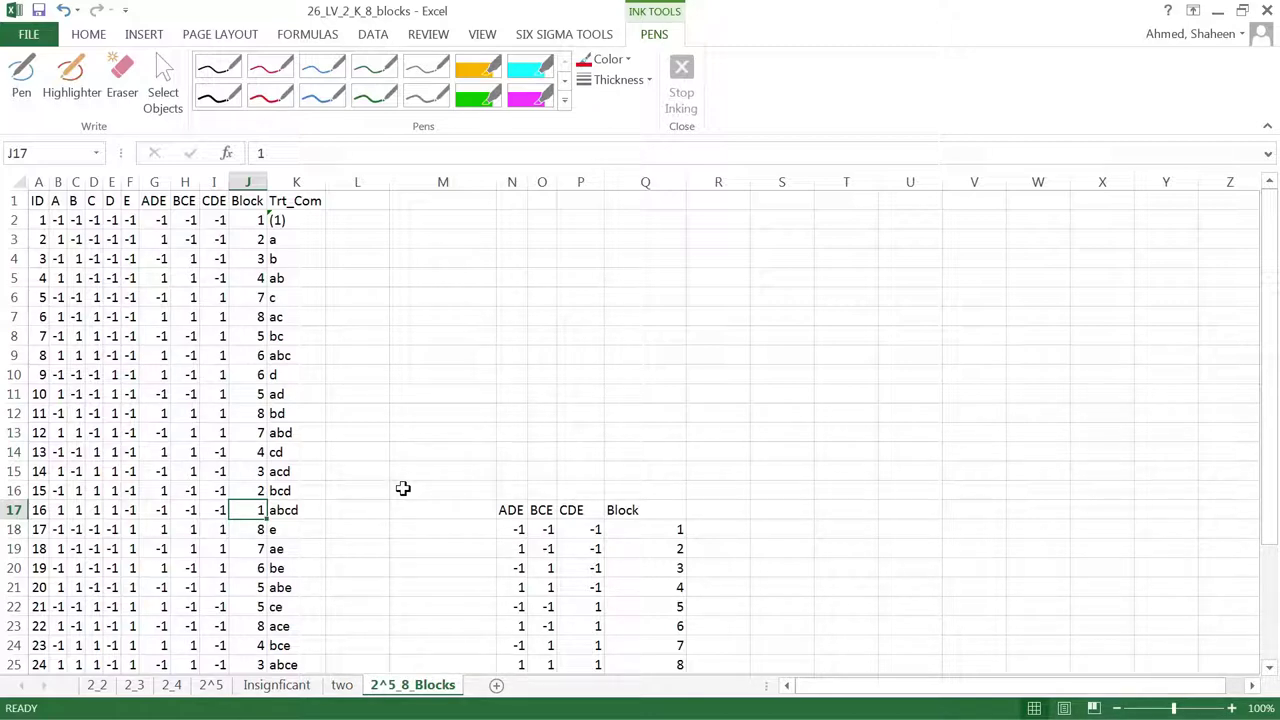
{"action": "scroll", "coordinate": [403, 488], "scroll_direction": "down", "scroll_amount": 1}
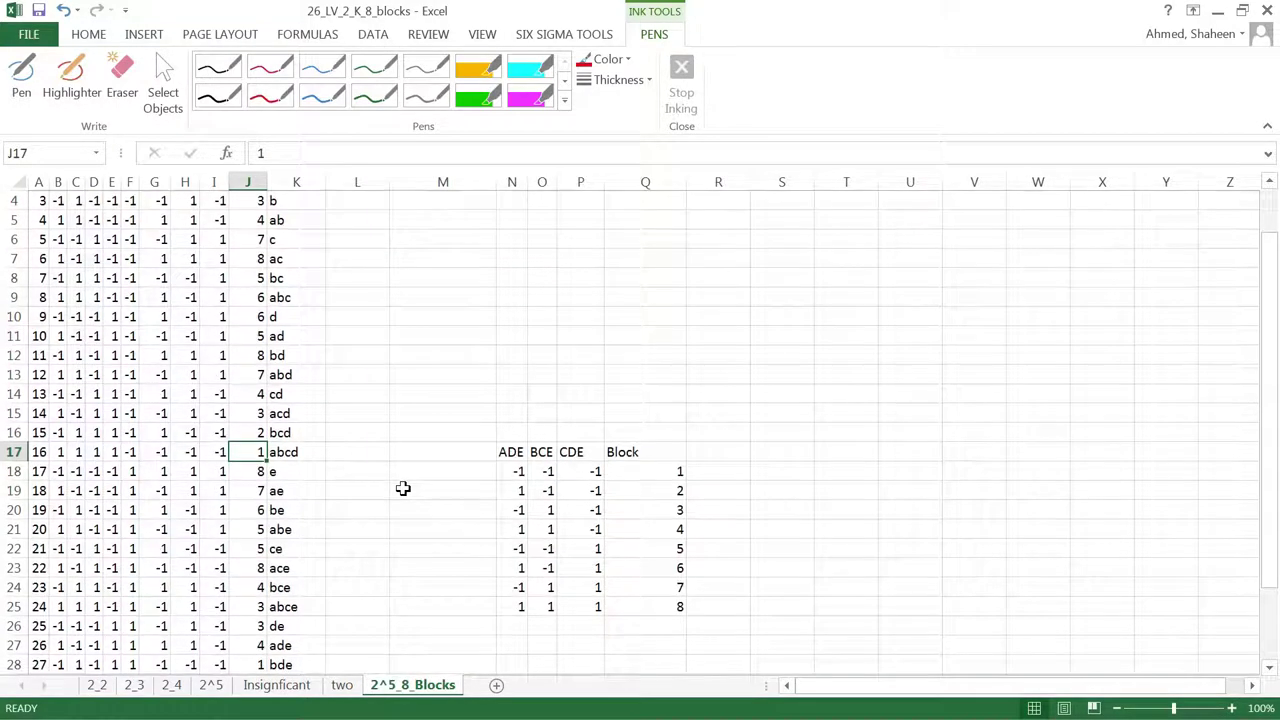
{"action": "scroll", "coordinate": [403, 488], "scroll_direction": "up", "scroll_amount": 1}
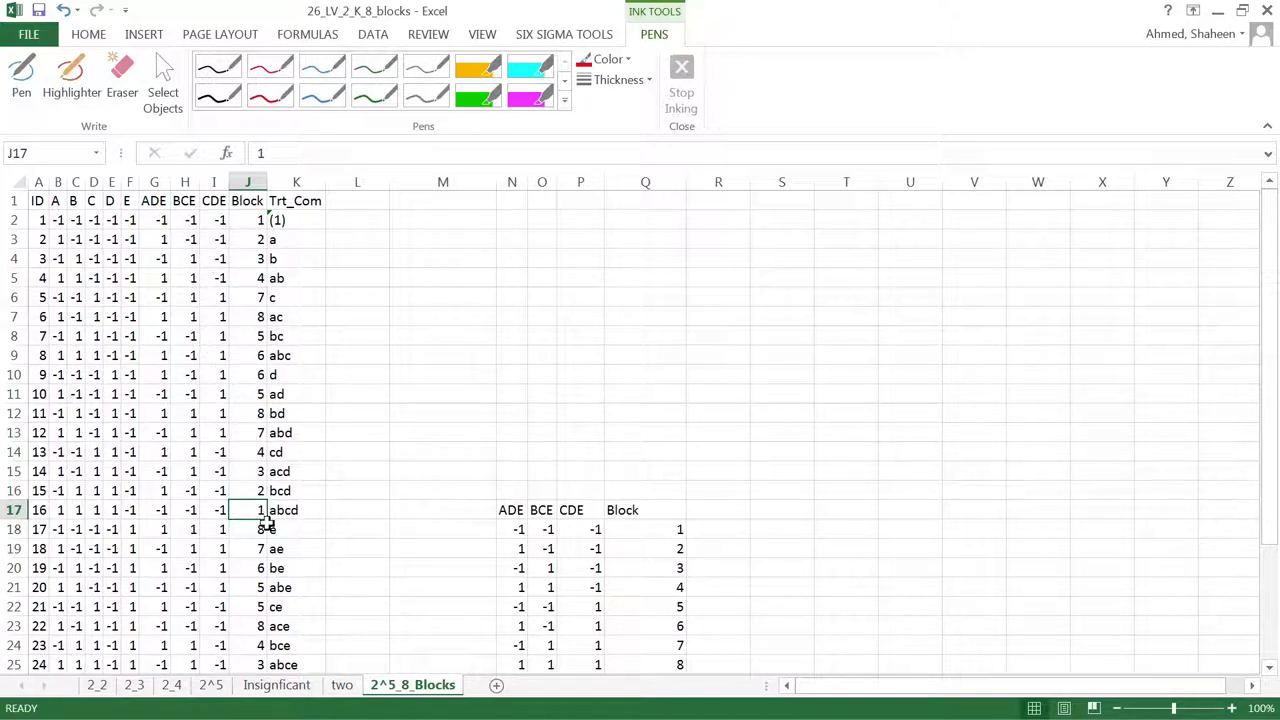
{"action": "scroll", "coordinate": [267, 527], "scroll_direction": "down", "scroll_amount": 3}
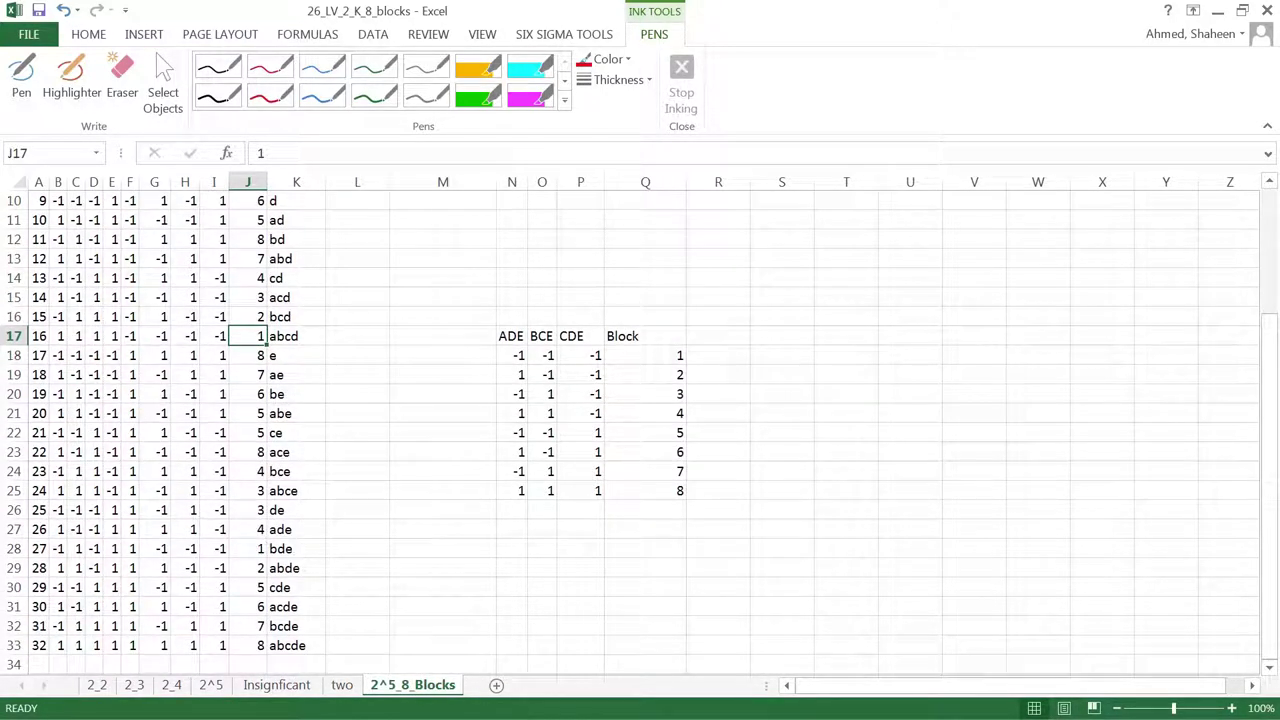
{"action": "left_click", "coordinate": [255, 432]}
{"action": "scroll", "coordinate": [283, 258], "scroll_direction": "up", "scroll_amount": 3}
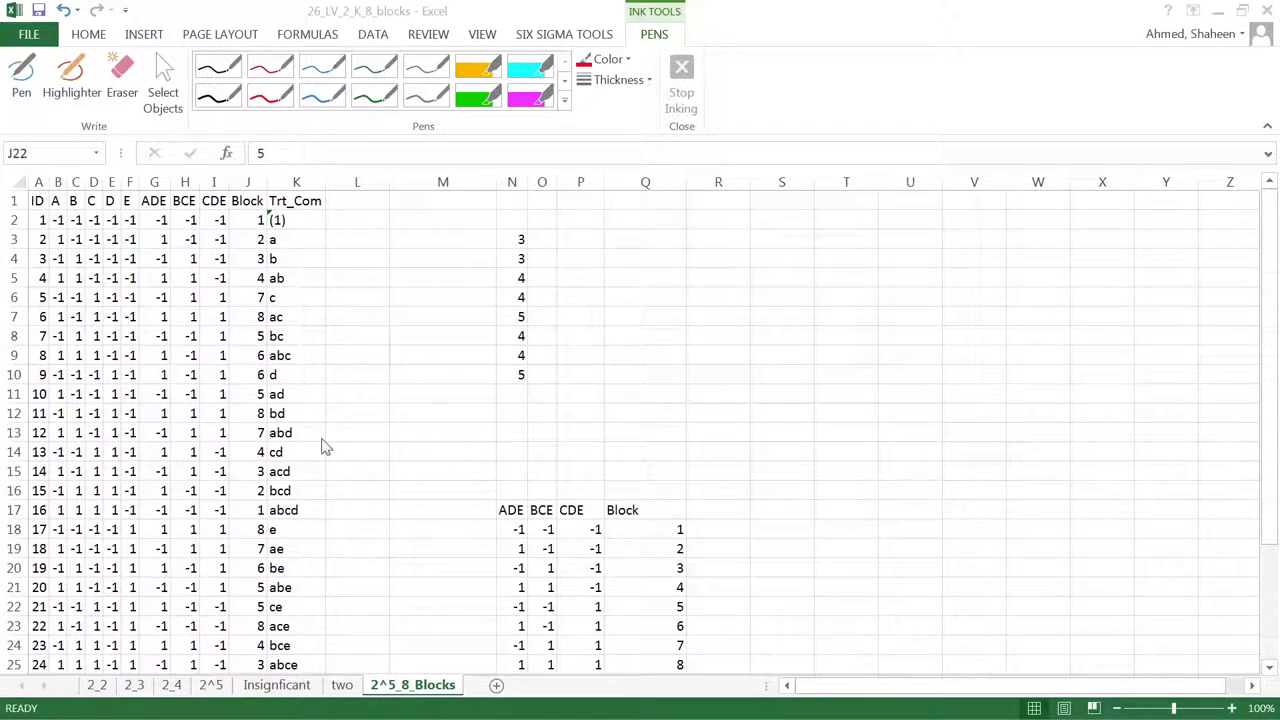
Step: Check the block 8 COUNTIF in N10 against the Block column and change run 22's block in J23 to 1
{"action": "left_click", "coordinate": [512, 370]}
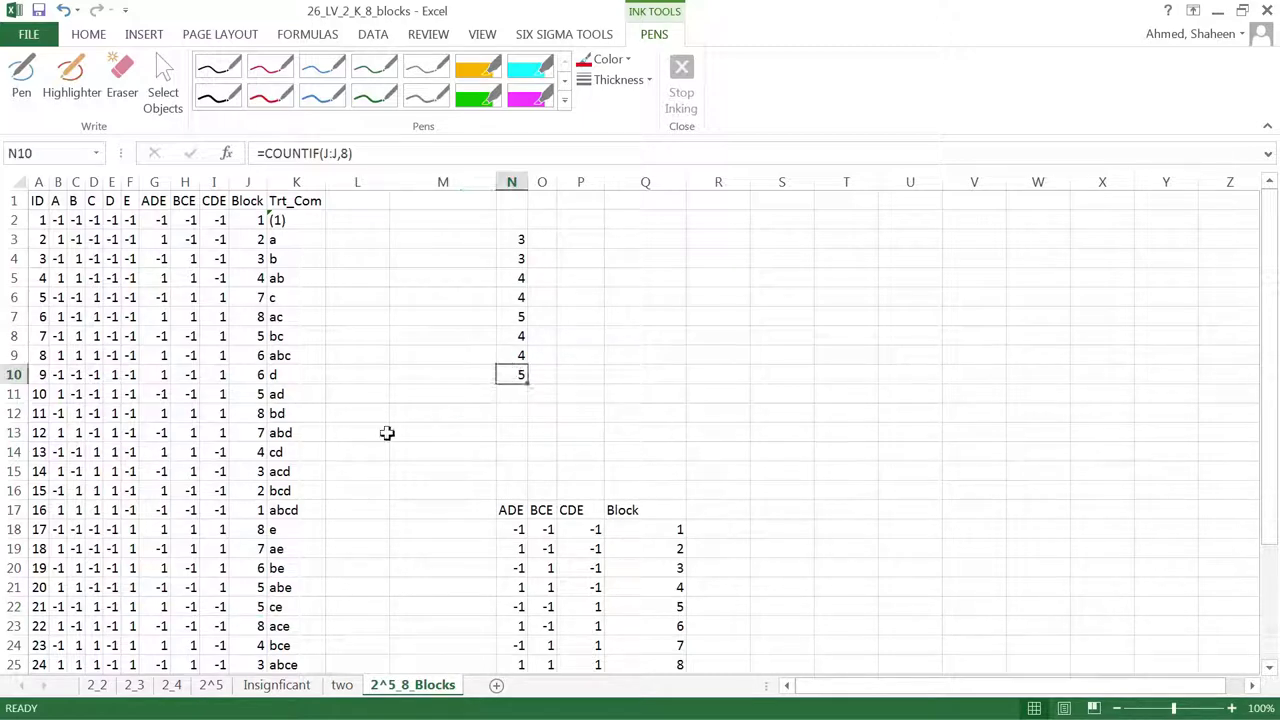
{"action": "left_click", "coordinate": [258, 412]}
{"action": "scroll", "coordinate": [340, 431], "scroll_direction": "down", "scroll_amount": 1}
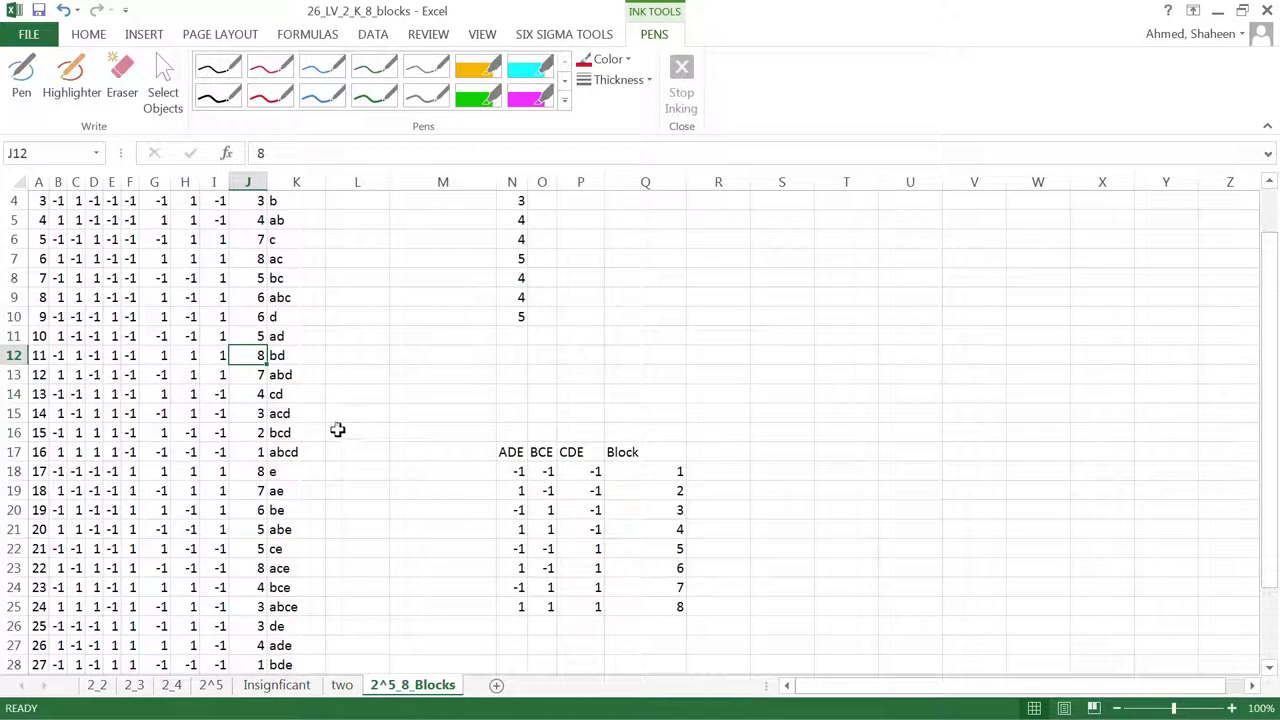
{"action": "left_click", "coordinate": [252, 568]}
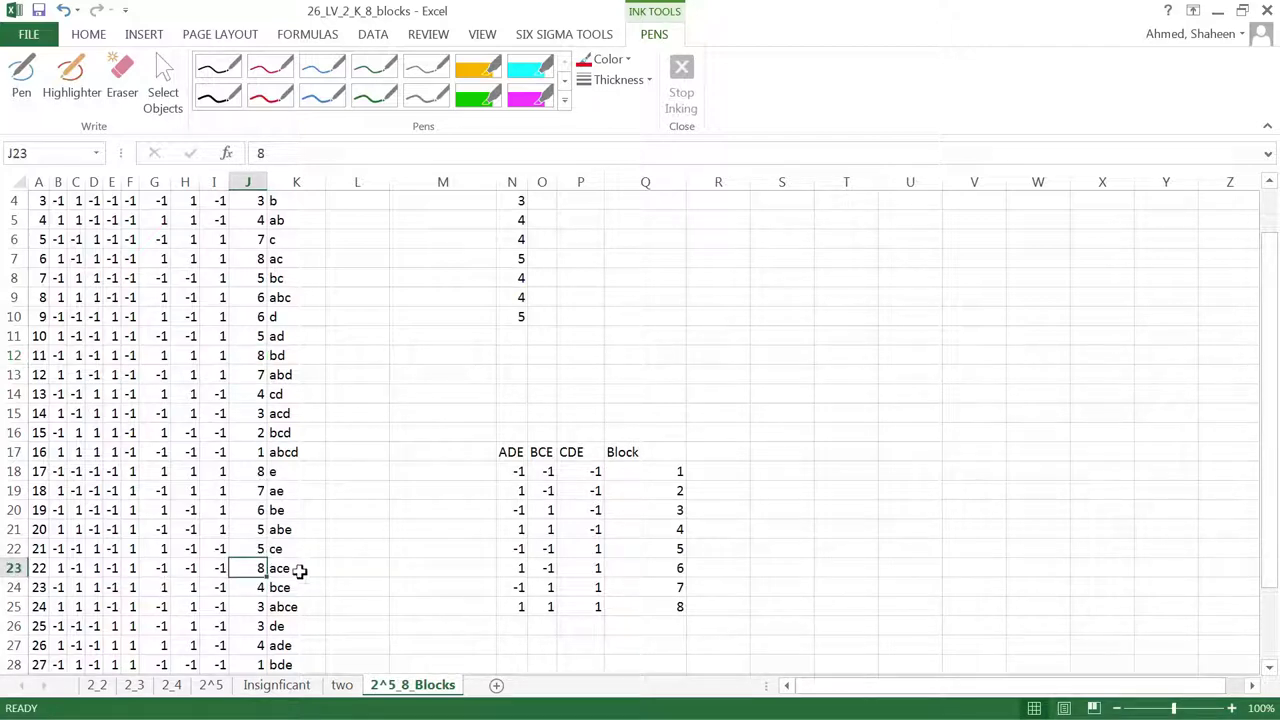
{"action": "type", "text": "1"}
{"action": "key", "text": "ctrl+Return"}
{"action": "key", "text": "Down"}
Step: Check the block 5 COUNTIF in N7 and go through the runs assigned to block 5 in the Block column
{"action": "scroll", "coordinate": [426, 349], "scroll_direction": "up", "scroll_amount": 1}
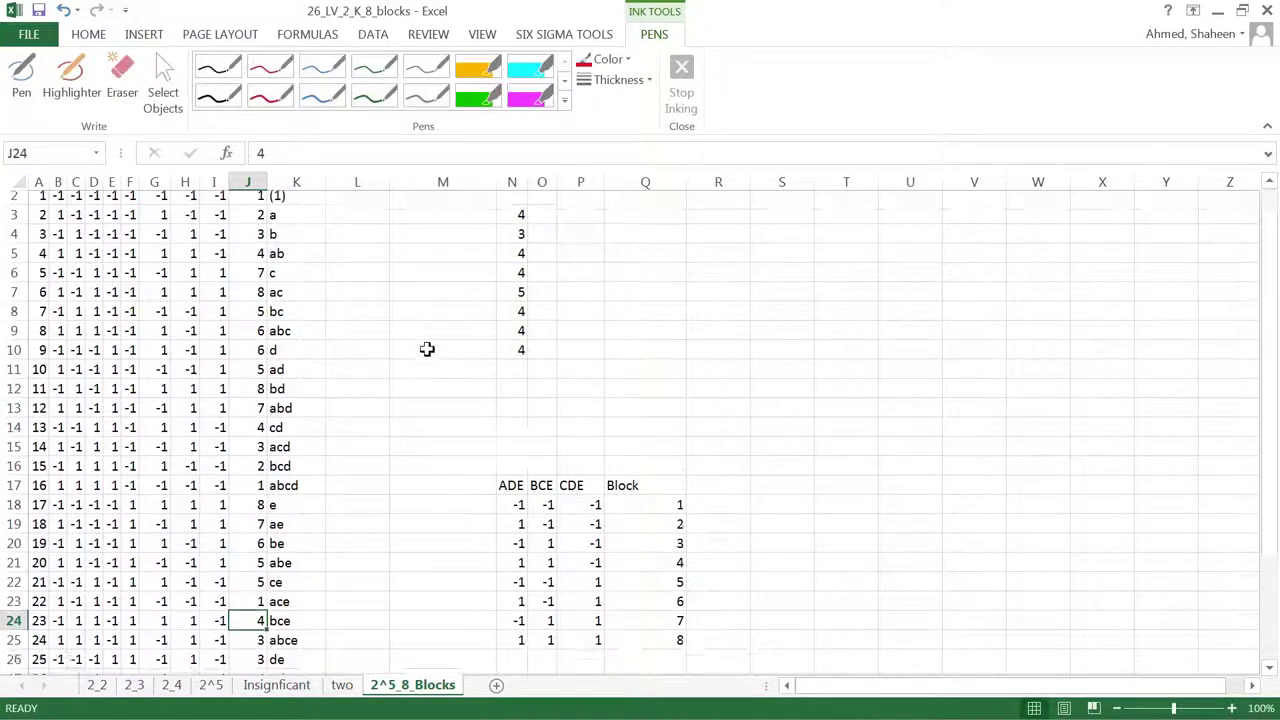
{"action": "double_click", "coordinate": [516, 314]}
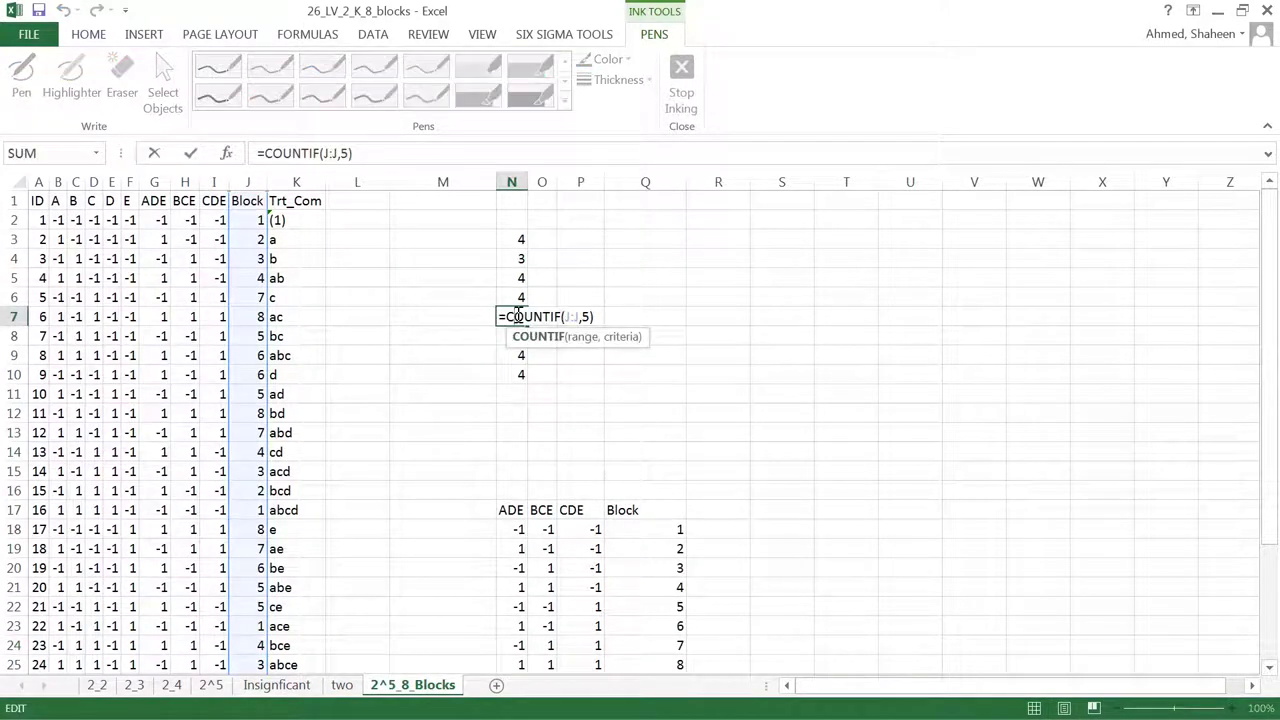
{"action": "key", "text": "Return"}
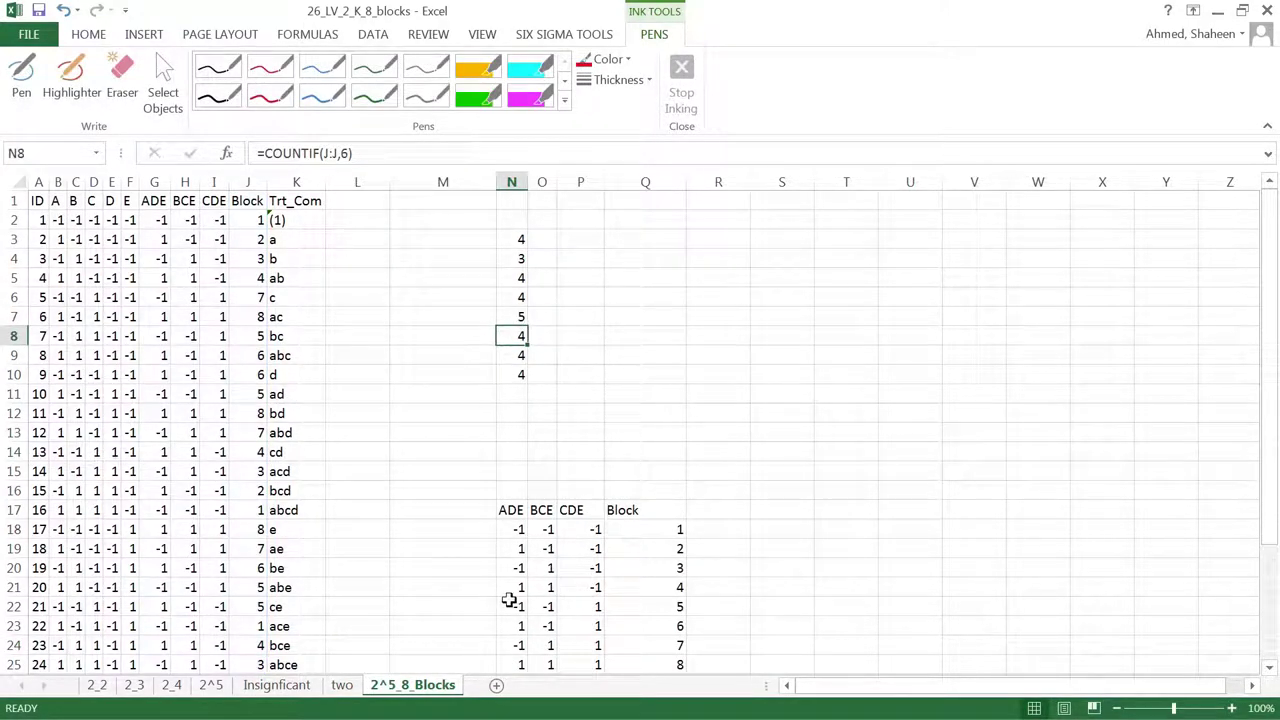
{"action": "left_click", "coordinate": [255, 338]}
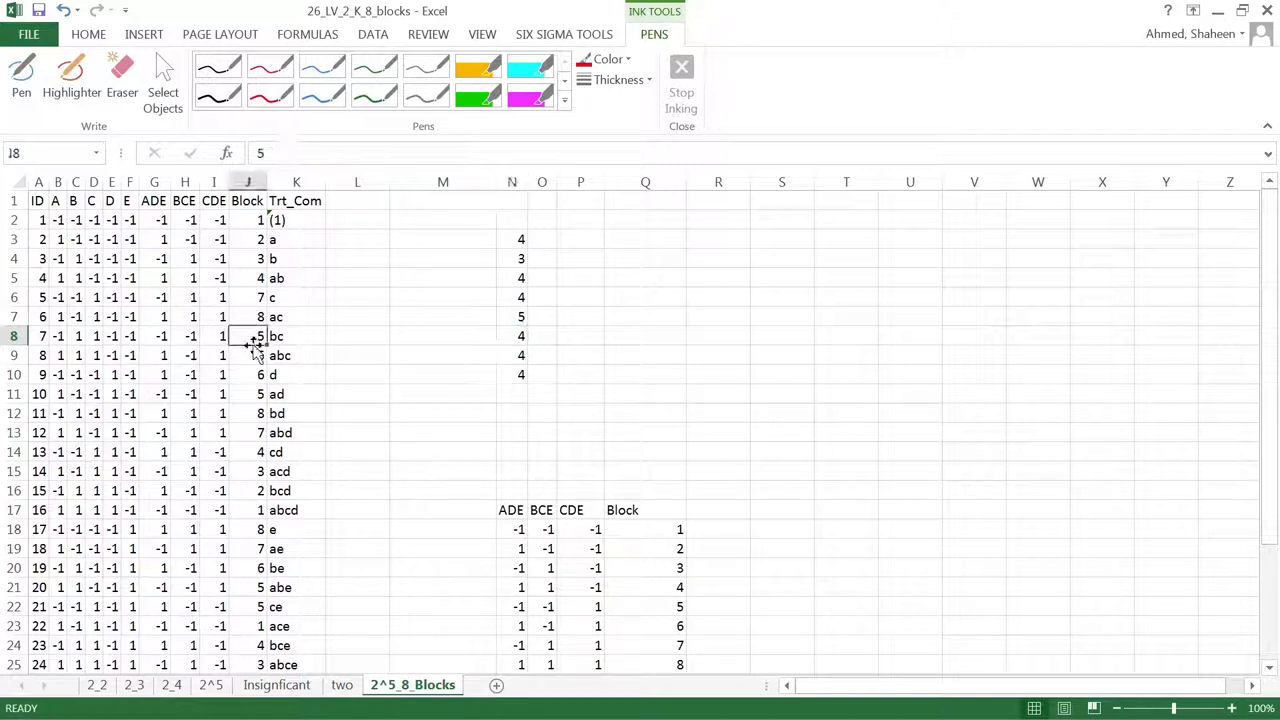
{"action": "left_click", "coordinate": [251, 393]}
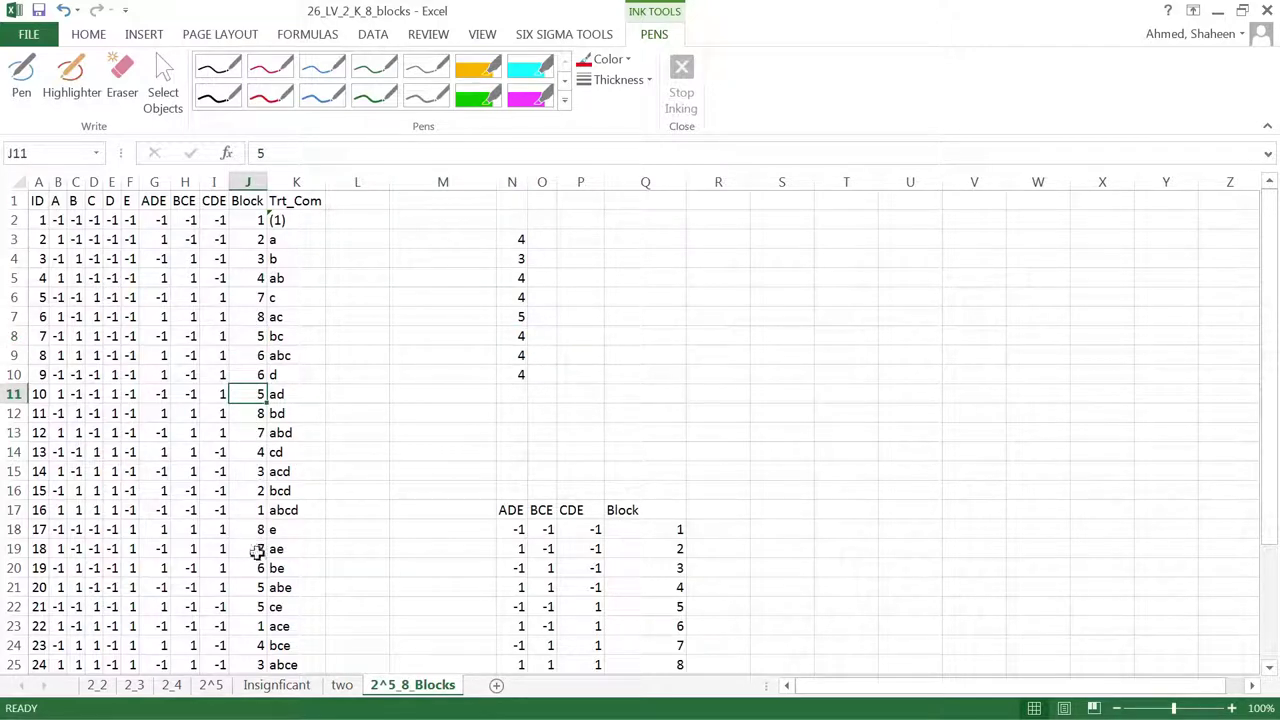
{"action": "scroll", "coordinate": [254, 550], "scroll_direction": "down", "scroll_amount": 1}
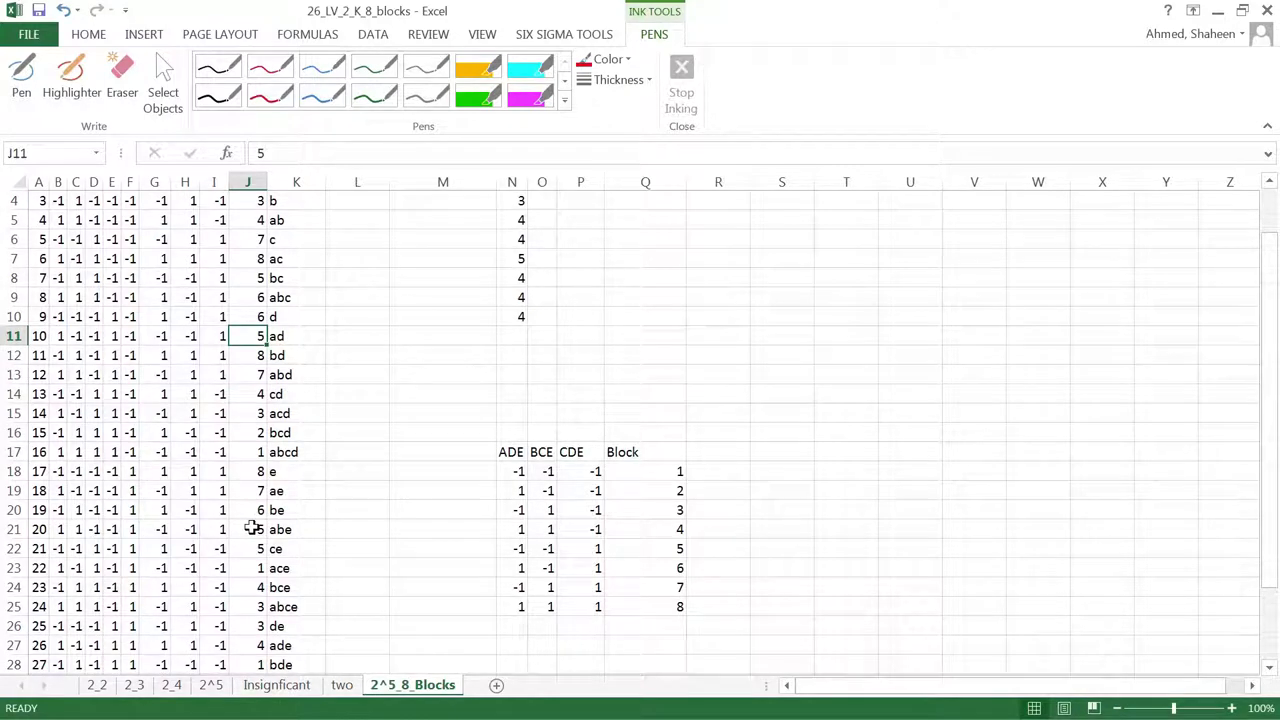
{"action": "left_click", "coordinate": [253, 529]}
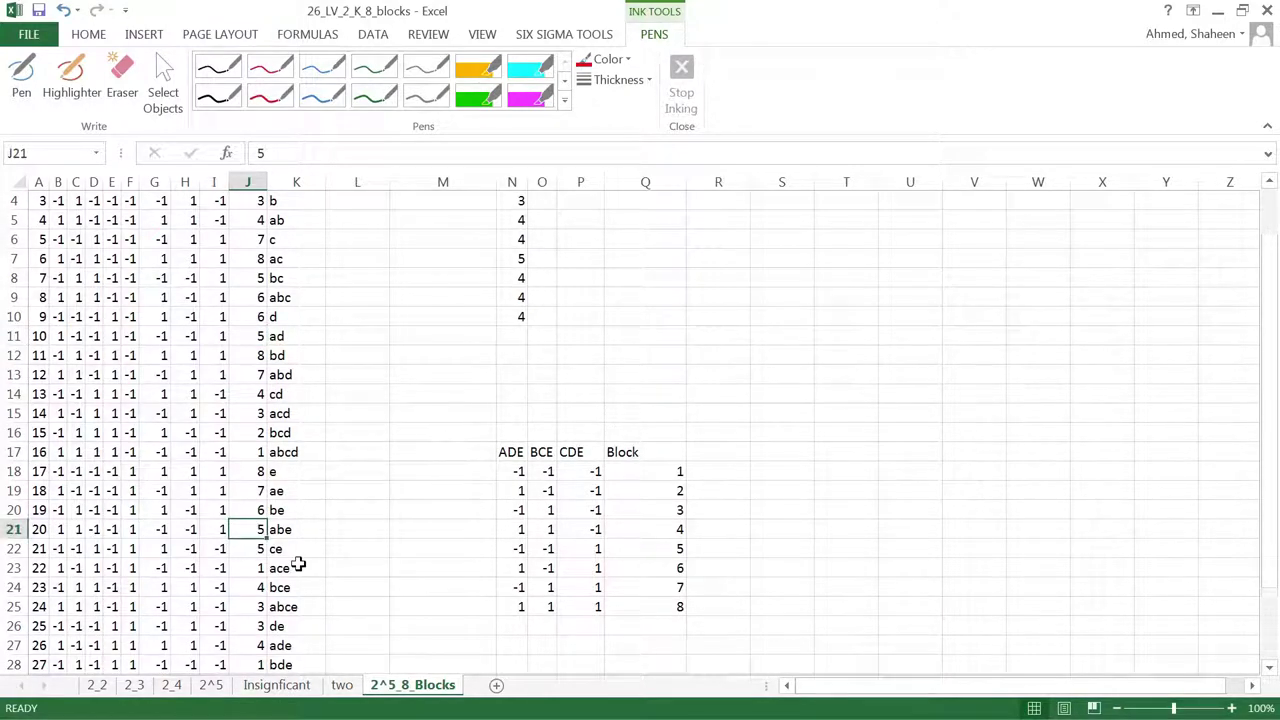
{"action": "scroll", "coordinate": [297, 565], "scroll_direction": "down", "scroll_amount": 2}
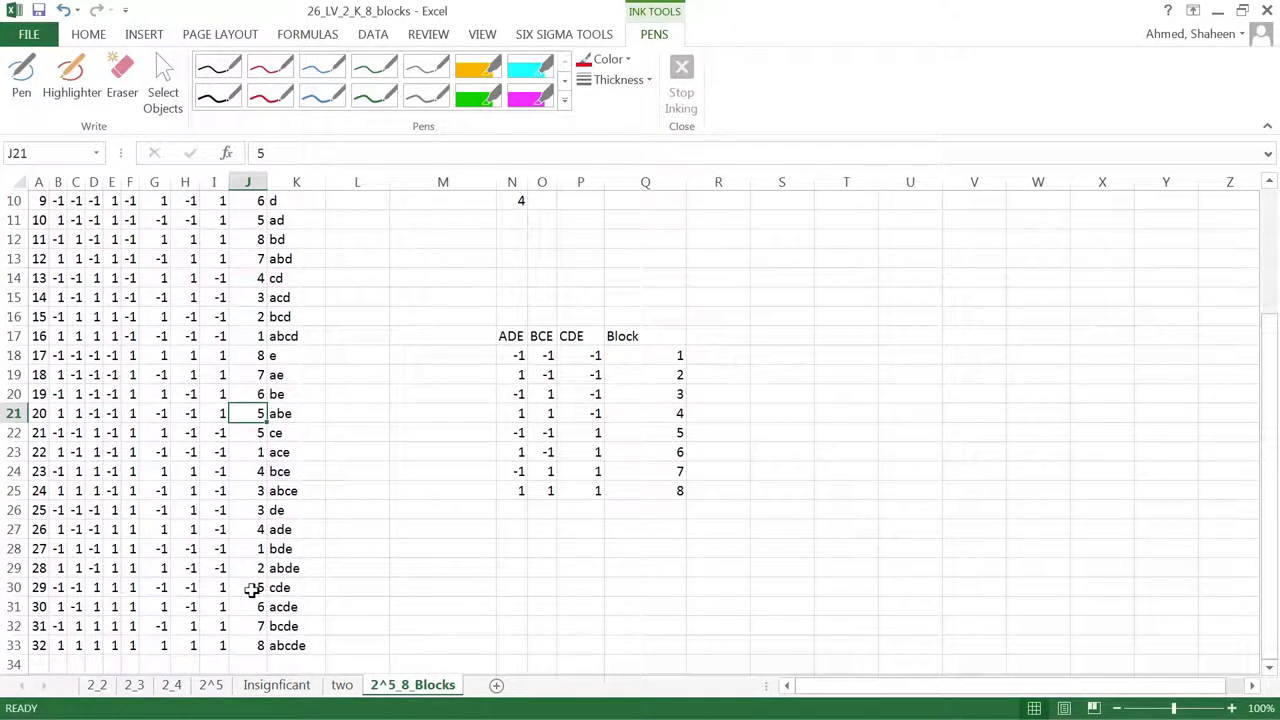
{"action": "left_click", "coordinate": [253, 588]}
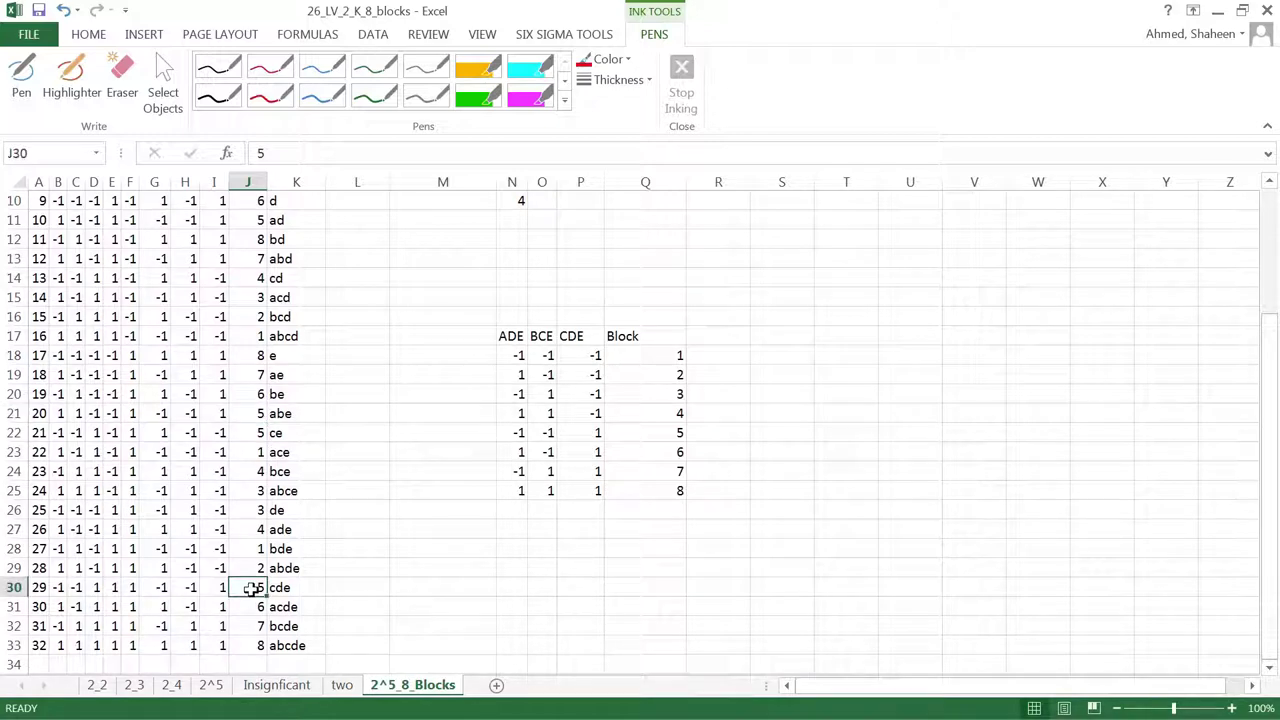
Step: Change run 21's block in J22 to 2
{"action": "left_click", "coordinate": [242, 432]}
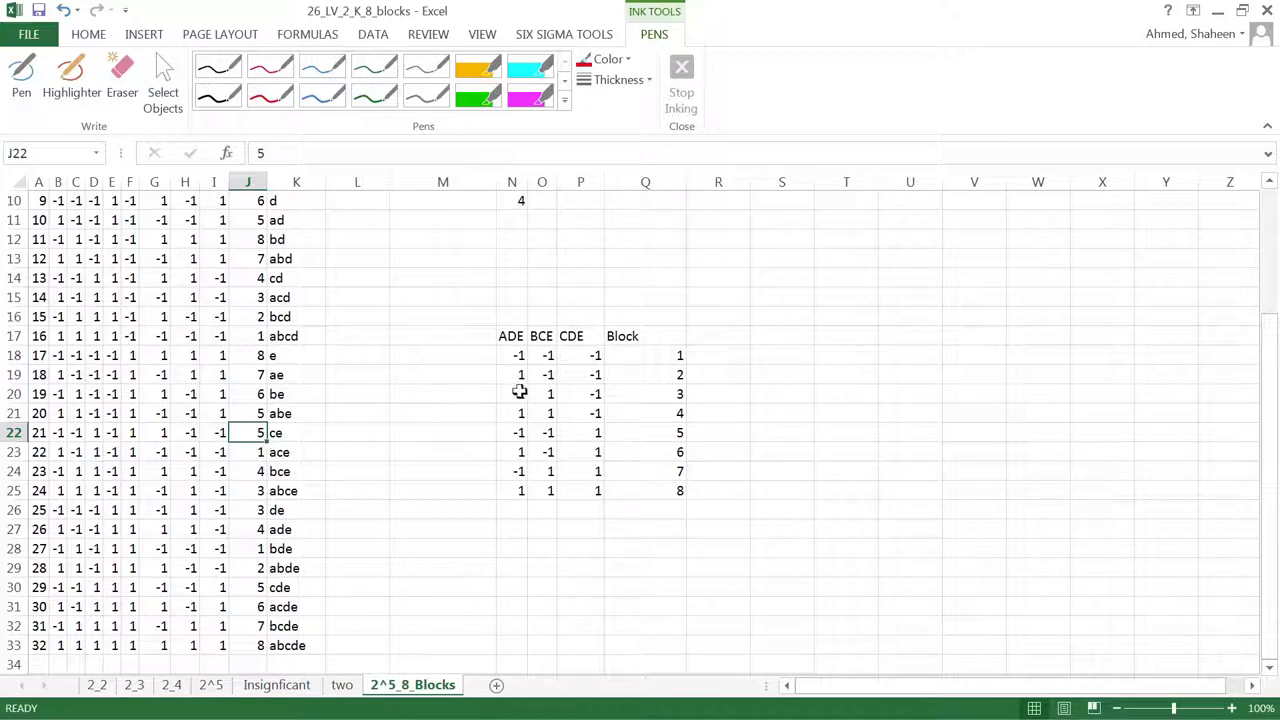
{"action": "type", "text": "2"}
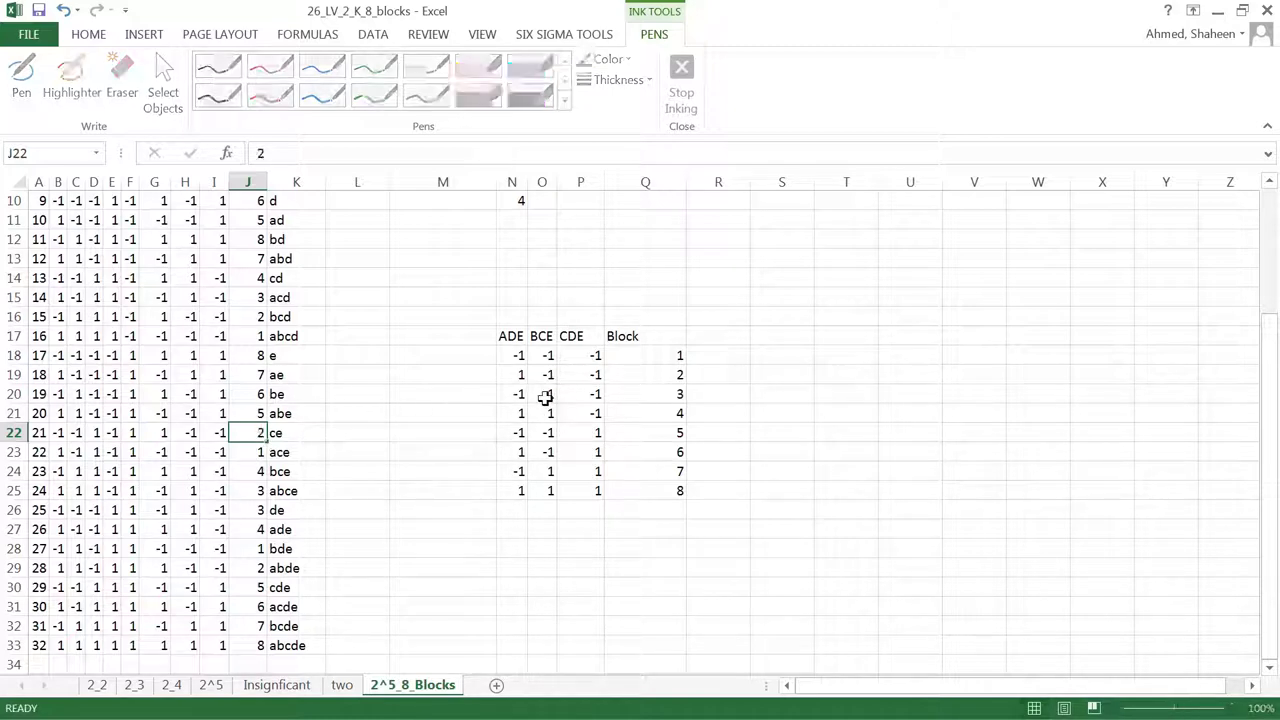
{"action": "key", "text": "Return"}
Step: Check the COUNTIF formulas for blocks 1 to 4 in cells N3:N6
{"action": "scroll", "coordinate": [259, 254], "scroll_direction": "up", "scroll_amount": 3}
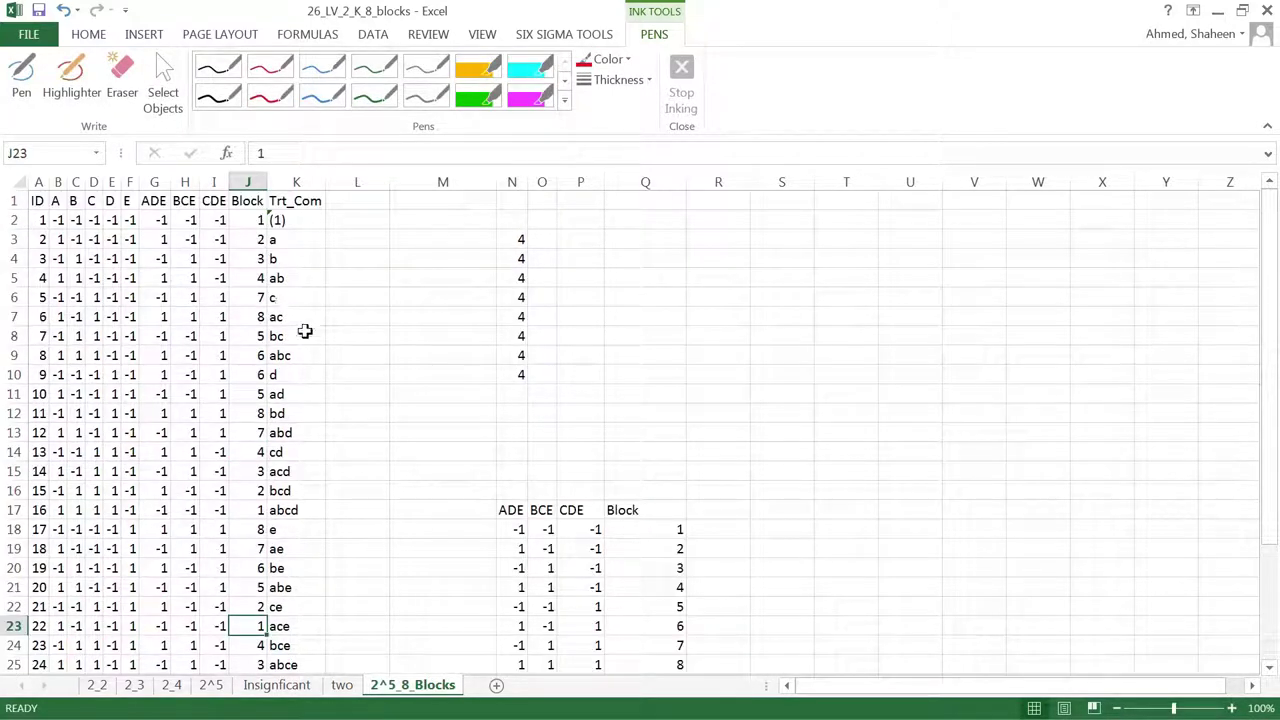
{"action": "double_click", "coordinate": [519, 239]}
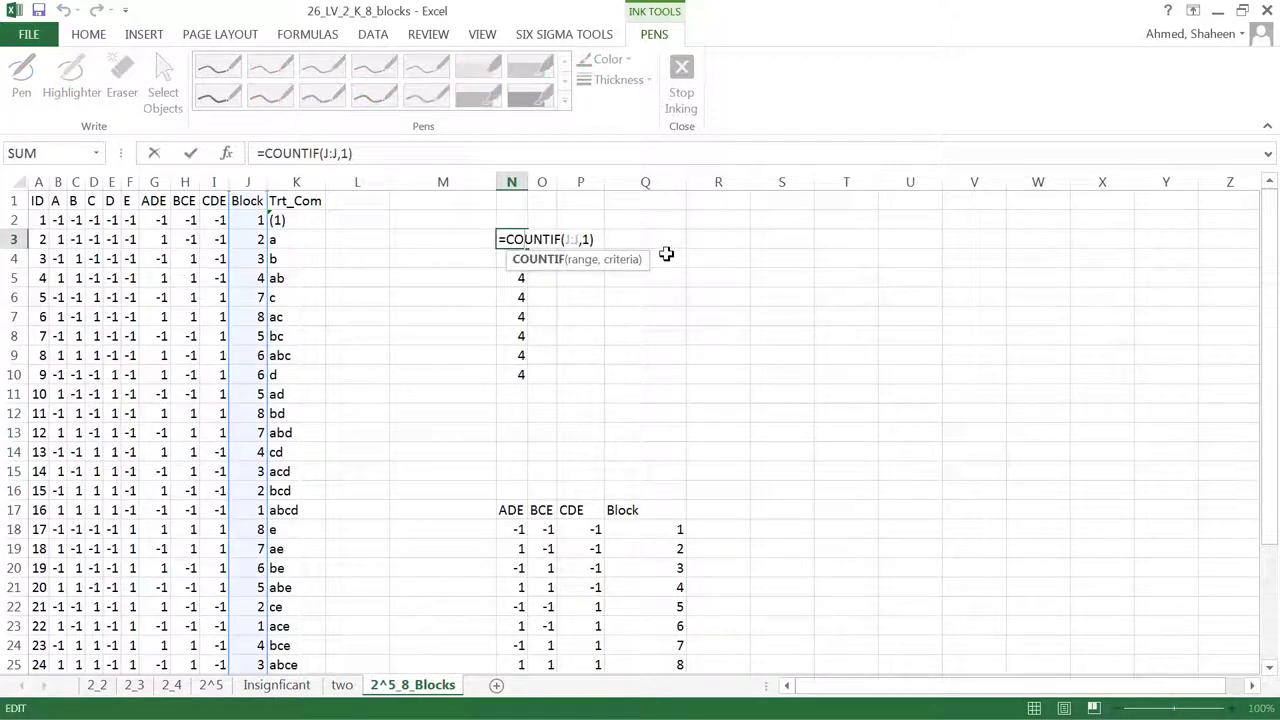
{"action": "key", "text": "Return"}
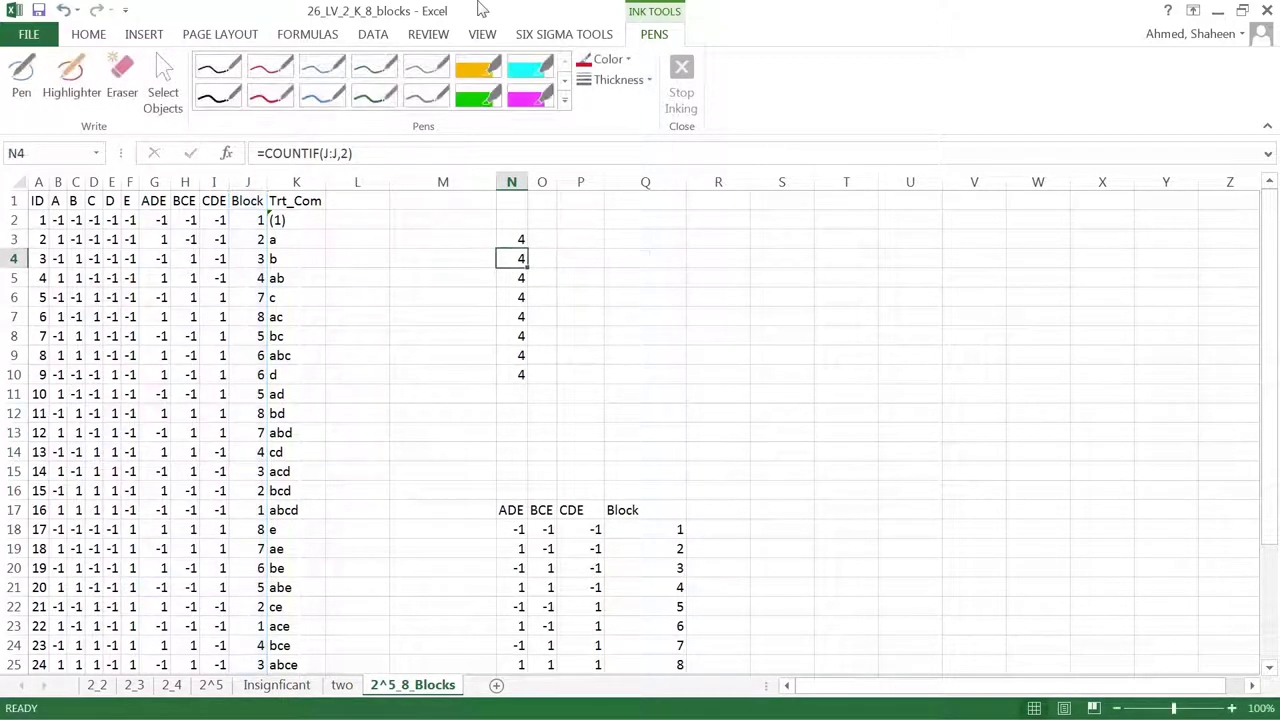
{"action": "double_click", "coordinate": [517, 258]}
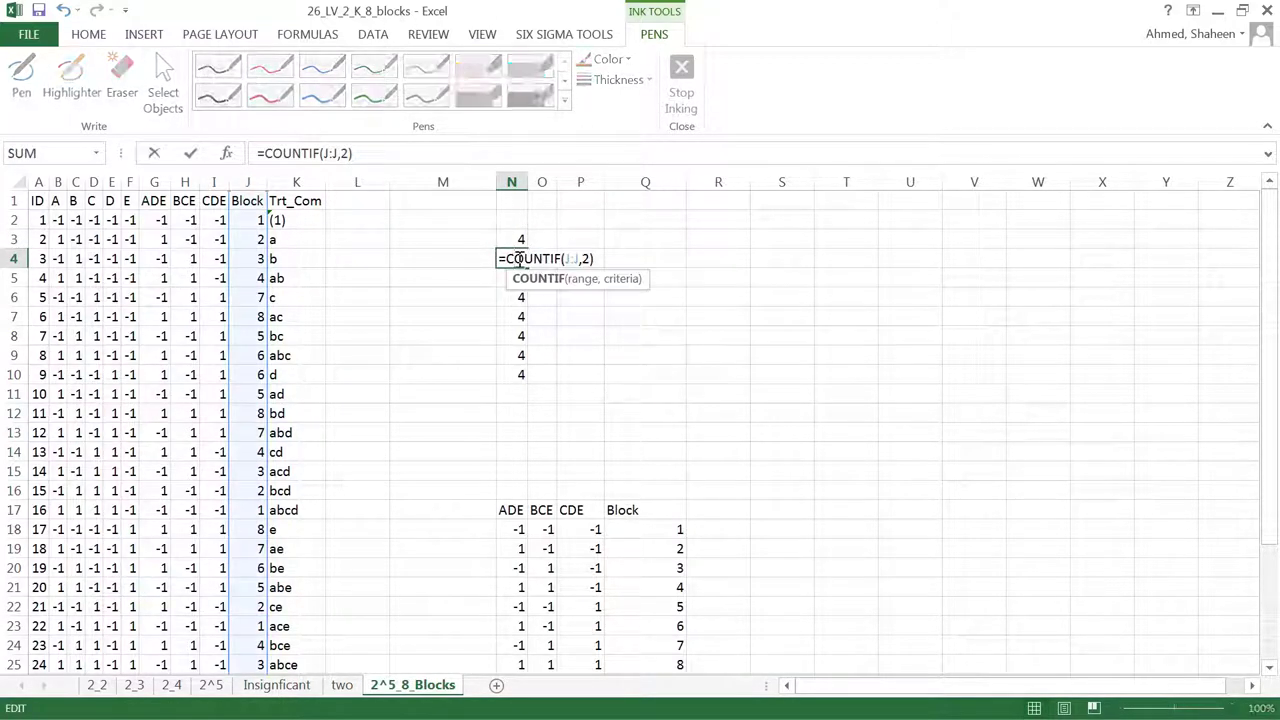
{"action": "key", "text": "Return"}
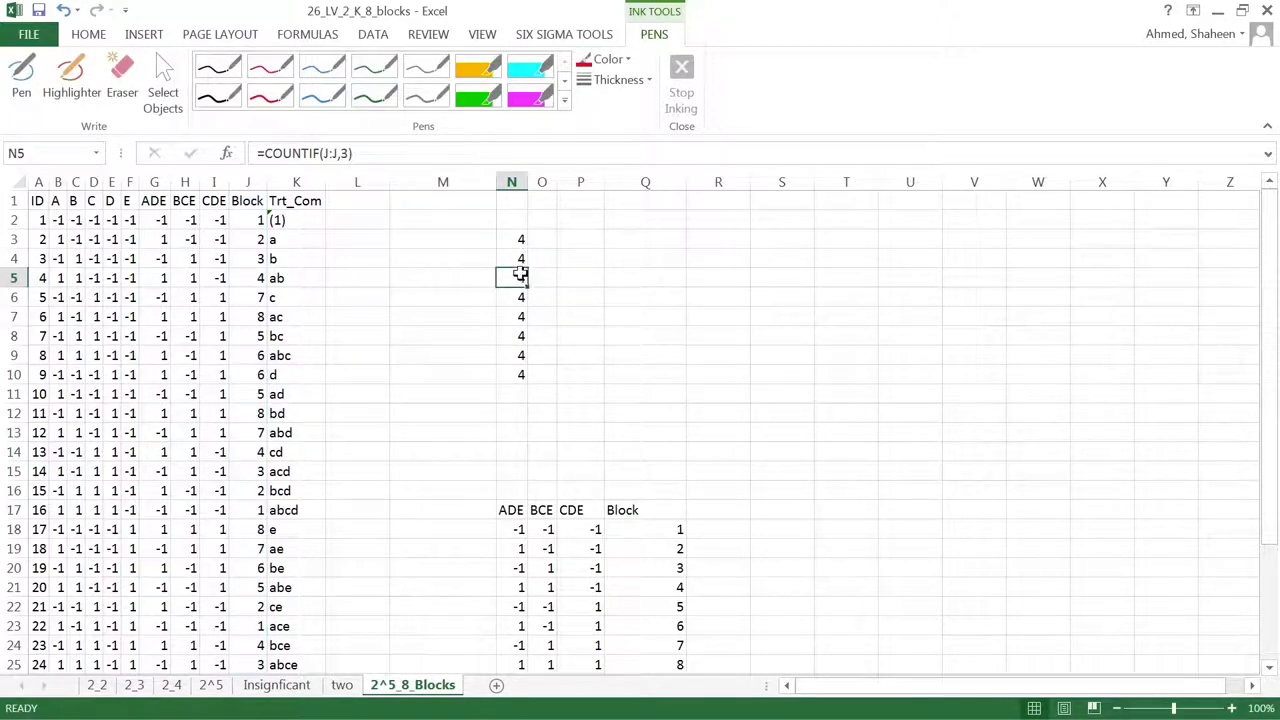
{"action": "double_click", "coordinate": [520, 276]}
{"action": "key", "text": "Return"}
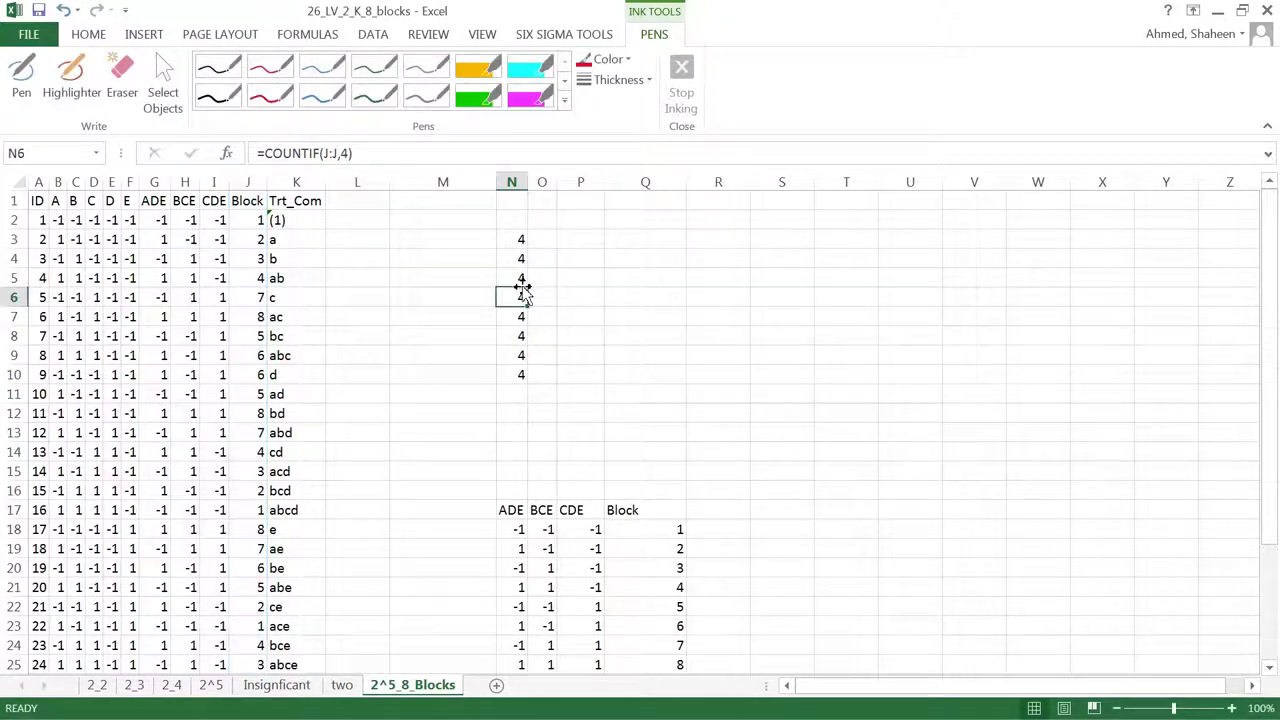
{"action": "double_click", "coordinate": [517, 292]}
{"action": "key", "text": "Return"}
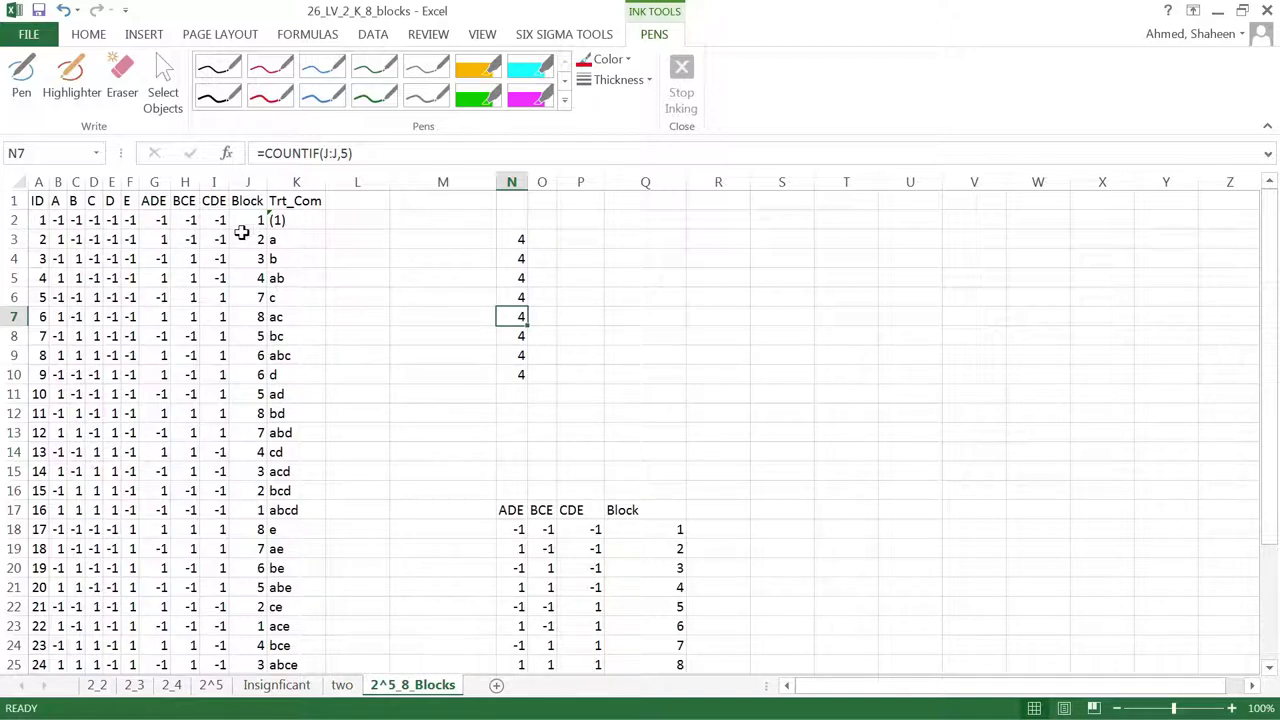
Step: Handwrite the underlined heading "Block 1" in red ink in the empty area around columns R to T
{"action": "left_click", "coordinate": [14, 220]}
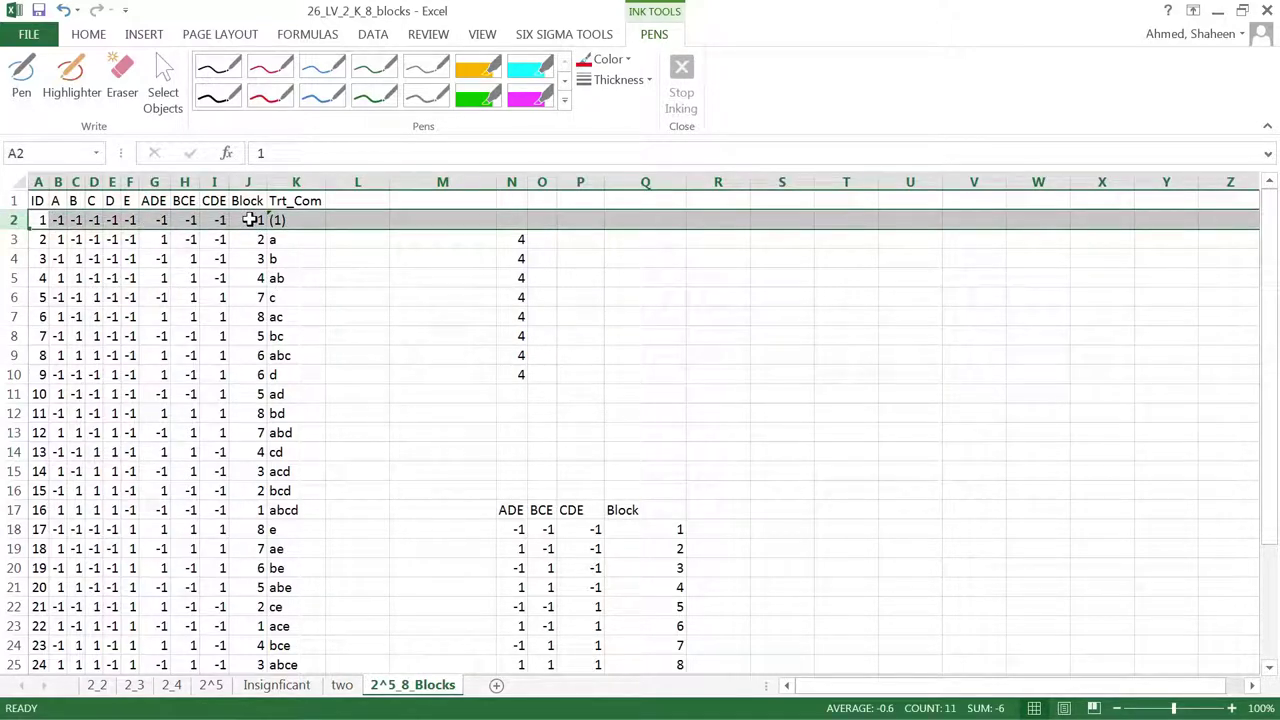
{"action": "left_click", "coordinate": [253, 220]}
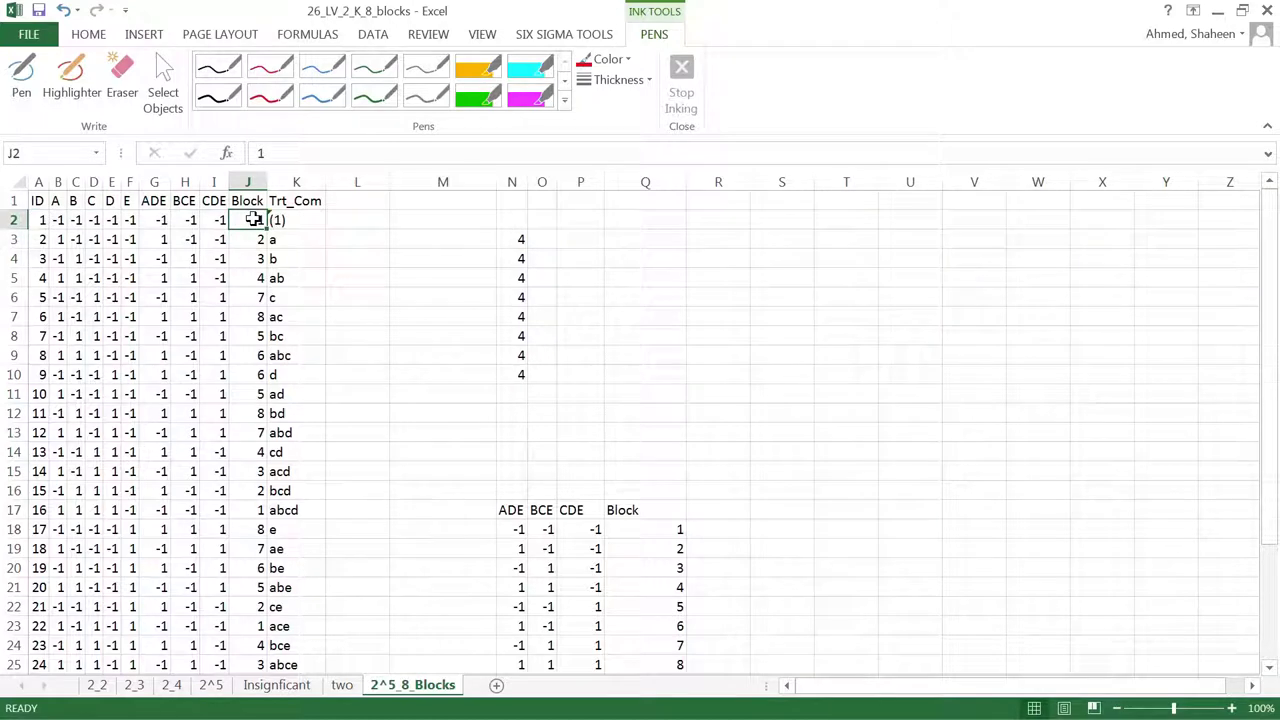
{"action": "left_click", "coordinate": [271, 70]}
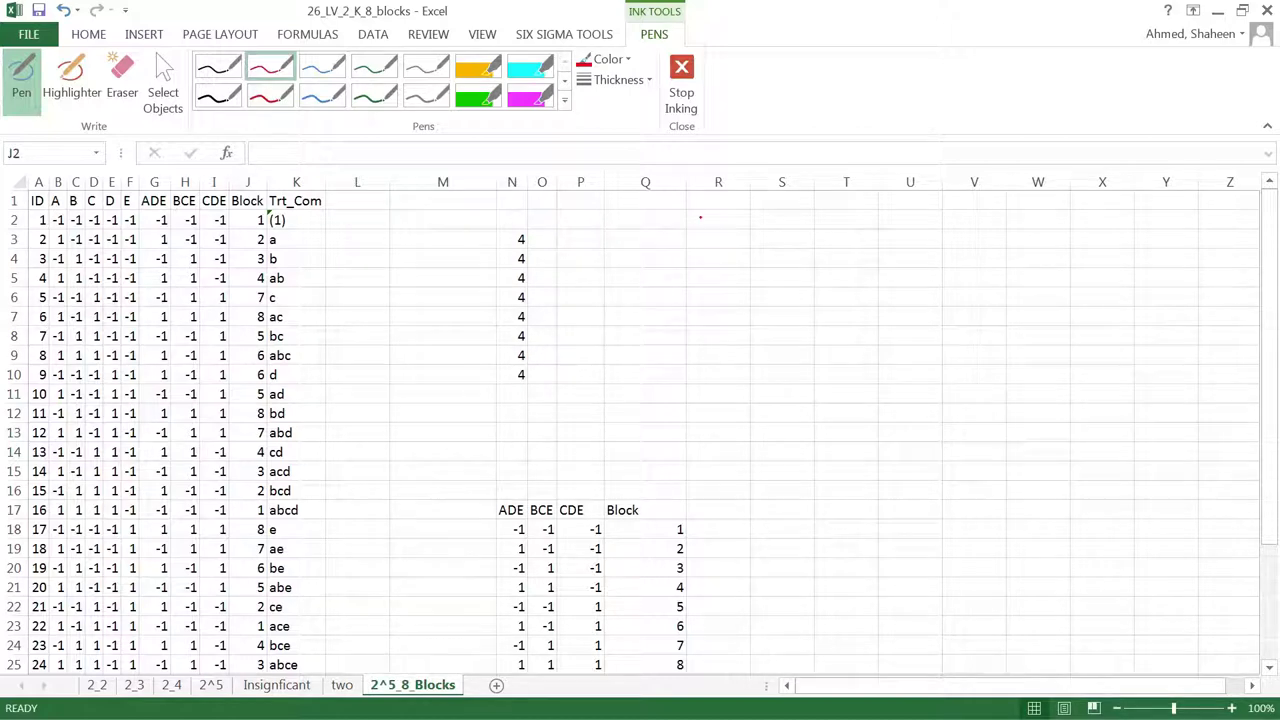
{"action": "mouse_move", "coordinate": [707, 212]}
{"action": "left_mouse_down"}
{"action": "mouse_move", "coordinate": [707, 242]}
{"action": "mouse_move", "coordinate": [725, 244]}
{"action": "left_mouse_up"}
{"action": "mouse_move", "coordinate": [744, 230]}
{"action": "left_mouse_down"}
{"action": "mouse_move", "coordinate": [743, 243]}
{"action": "mouse_move", "coordinate": [746, 232]}
{"action": "left_mouse_up"}
{"action": "left_click_drag", "start_coordinate": [766, 230], "coordinate": [766, 243]}
{"action": "mouse_move", "coordinate": [780, 216]}
{"action": "left_mouse_down"}
{"action": "mouse_move", "coordinate": [780, 244]}
{"action": "mouse_move", "coordinate": [799, 240]}
{"action": "left_mouse_up"}
{"action": "left_click_drag", "start_coordinate": [816, 216], "coordinate": [816, 240]}
{"action": "left_click_drag", "start_coordinate": [706, 255], "coordinate": [837, 259]}
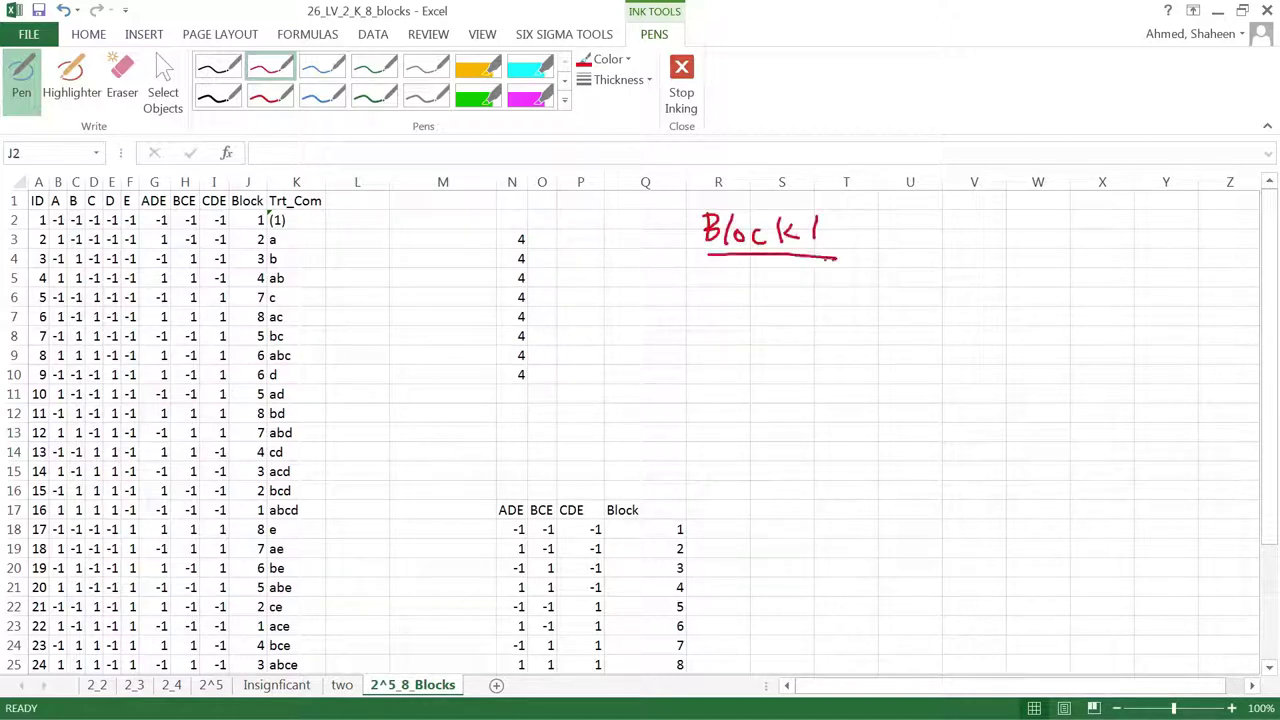
Step: Handwrite (1) and abcd under the Block 1 heading and mark runs 1 and 16 with red arrows
{"action": "left_click_drag", "start_coordinate": [759, 280], "coordinate": [751, 296]}
{"action": "left_click_drag", "start_coordinate": [768, 272], "coordinate": [769, 301]}
{"action": "mouse_move", "coordinate": [359, 224]}
{"action": "left_mouse_down"}
{"action": "mouse_move", "coordinate": [306, 226]}
{"action": "mouse_move", "coordinate": [320, 237]}
{"action": "left_mouse_up"}
{"action": "mouse_move", "coordinate": [339, 510]}
{"action": "left_mouse_down"}
{"action": "mouse_move", "coordinate": [386, 511]}
{"action": "mouse_move", "coordinate": [356, 512]}
{"action": "left_mouse_up"}
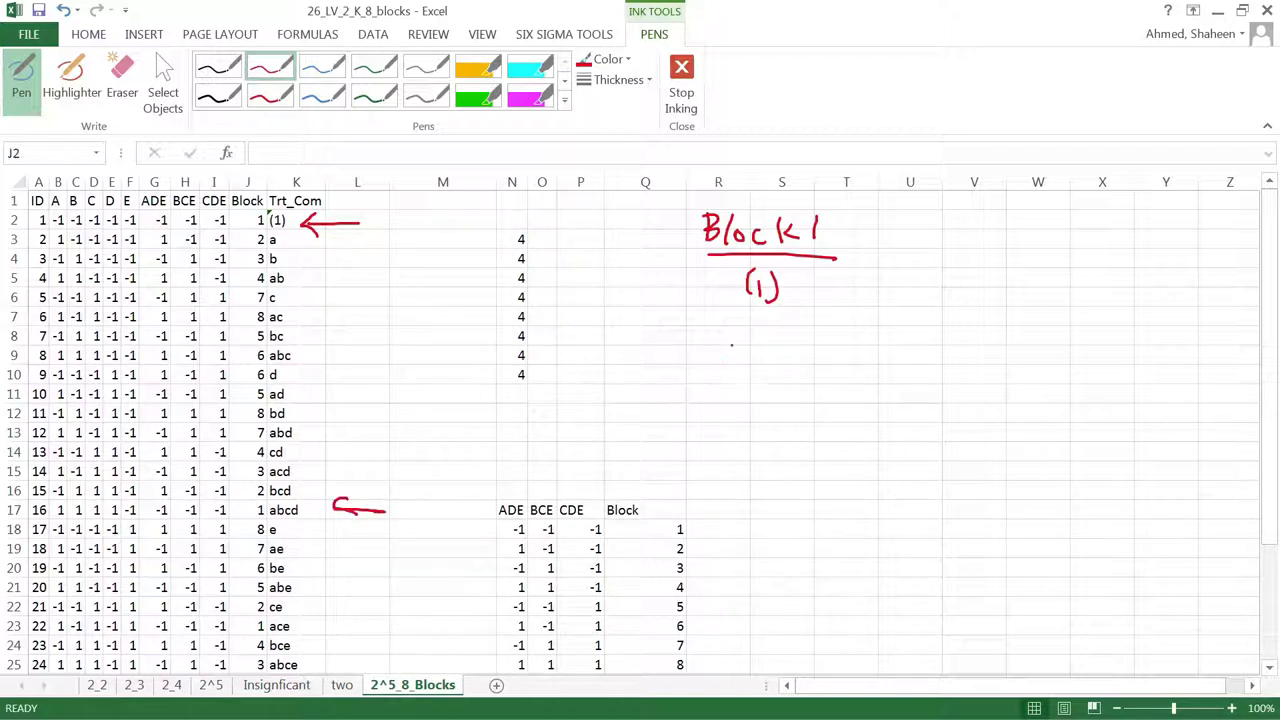
{"action": "left_click_drag", "start_coordinate": [747, 326], "coordinate": [748, 342]}
{"action": "mouse_move", "coordinate": [766, 314]}
{"action": "left_mouse_down"}
{"action": "mouse_move", "coordinate": [763, 343]}
{"action": "mouse_move", "coordinate": [823, 343]}
{"action": "left_mouse_up"}
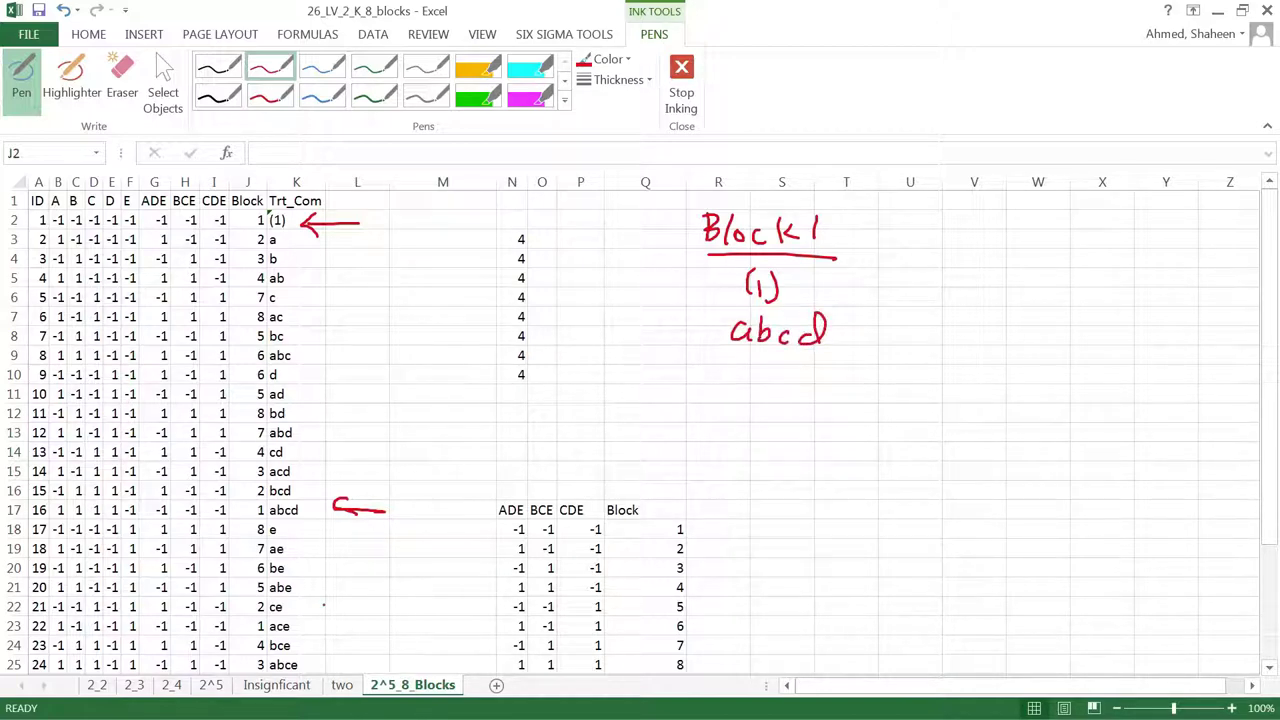
Step: Mark run 22 with a red arrow and add ace and bde to the handwritten Block 1 list
{"action": "mouse_move", "coordinate": [345, 625]}
{"action": "left_mouse_down"}
{"action": "mouse_move", "coordinate": [397, 626]}
{"action": "mouse_move", "coordinate": [362, 636]}
{"action": "left_mouse_up"}
{"action": "mouse_move", "coordinate": [757, 372]}
{"action": "left_mouse_down"}
{"action": "mouse_move", "coordinate": [746, 384]}
{"action": "mouse_move", "coordinate": [762, 388]}
{"action": "left_mouse_up"}
{"action": "left_click_drag", "start_coordinate": [782, 374], "coordinate": [784, 392]}
{"action": "left_click_drag", "start_coordinate": [802, 382], "coordinate": [815, 394]}
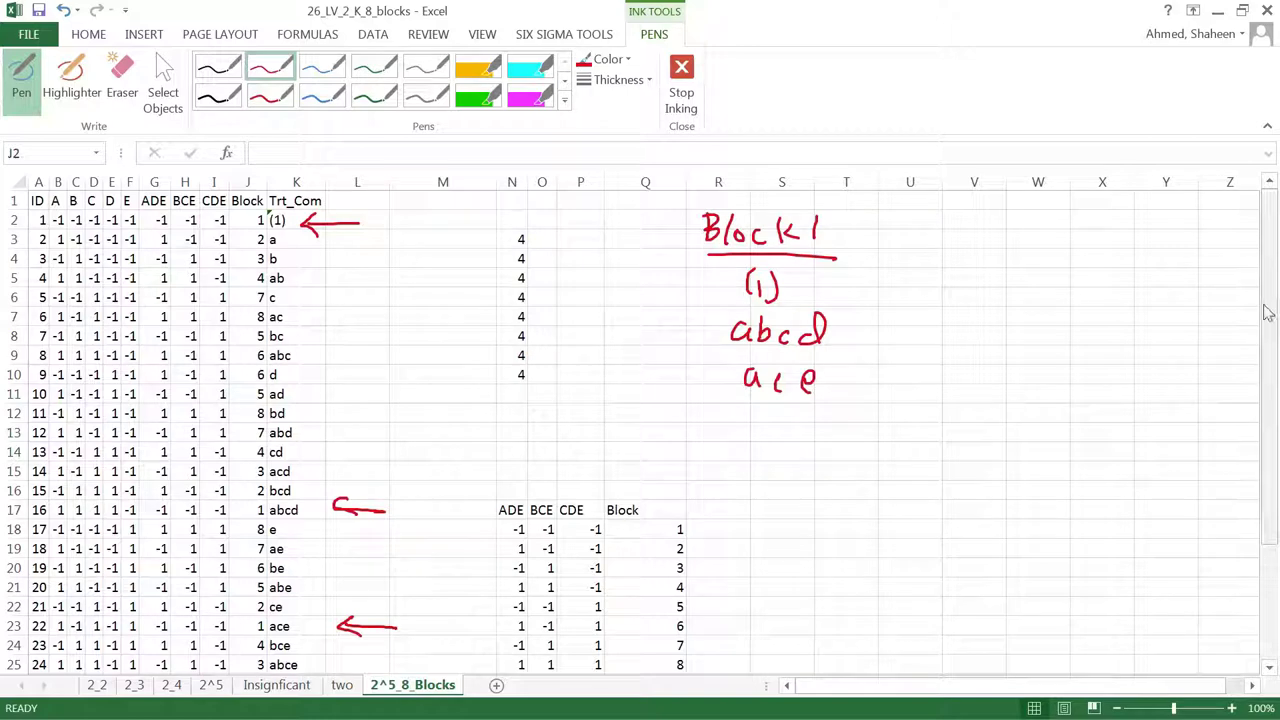
{"action": "left_click_drag", "start_coordinate": [1268, 300], "coordinate": [1268, 306]}
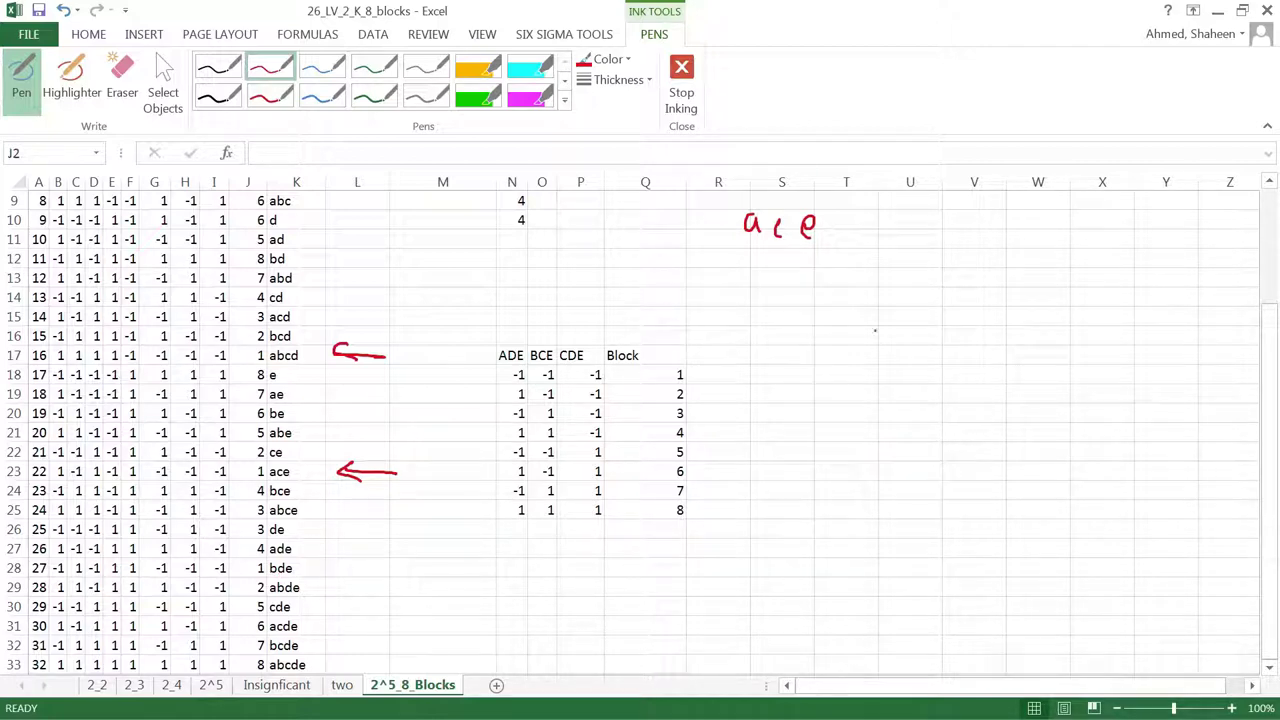
{"action": "mouse_move", "coordinate": [750, 248]}
{"action": "left_mouse_down"}
{"action": "mouse_move", "coordinate": [764, 272]}
{"action": "mouse_move", "coordinate": [818, 280]}
{"action": "left_mouse_up"}
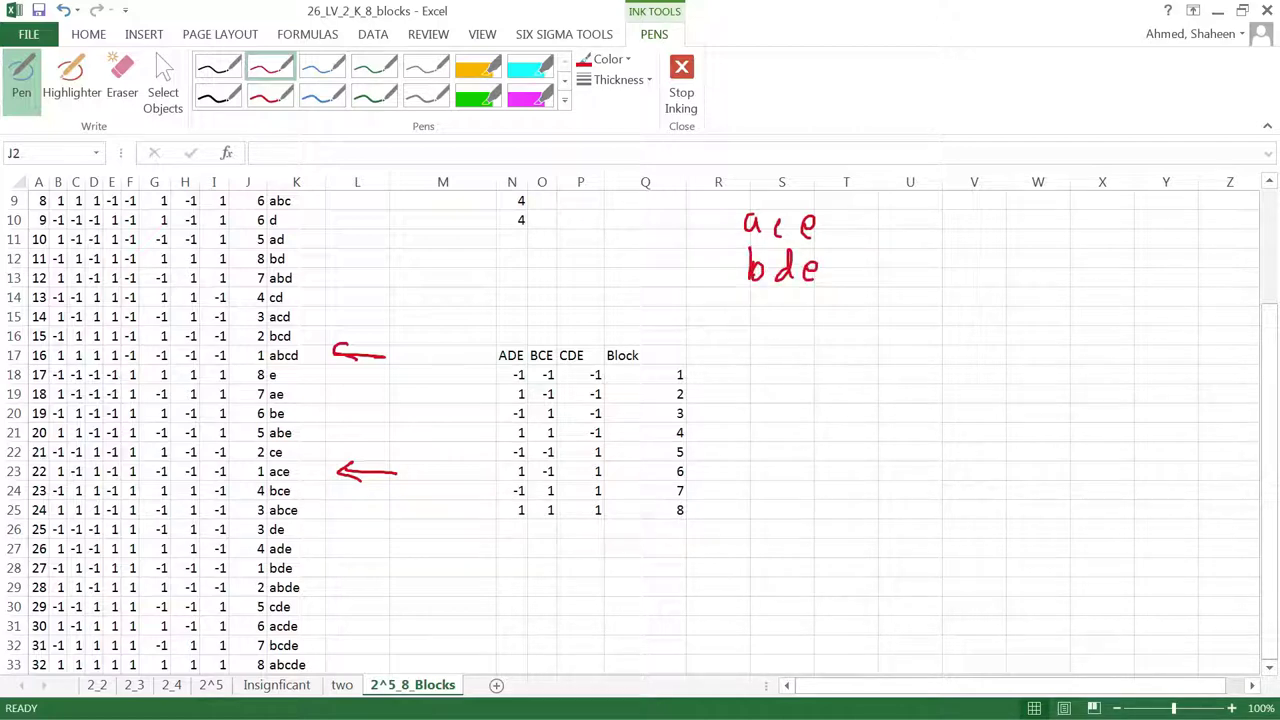
Step: Enclose the four handwritten Block 1 treatment combinations in a pair of large square brackets
{"action": "left_click_drag", "start_coordinate": [1275, 425], "coordinate": [1275, 330]}
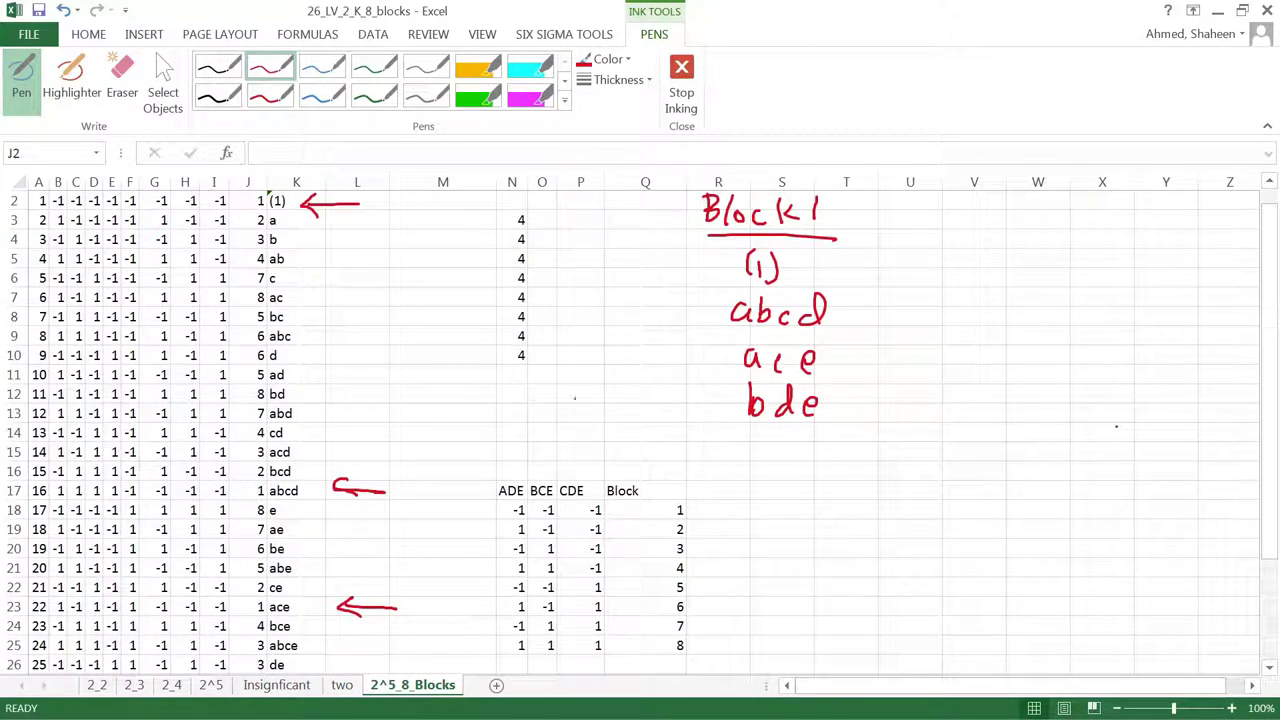
{"action": "mouse_move", "coordinate": [710, 250]}
{"action": "left_mouse_down"}
{"action": "mouse_move", "coordinate": [694, 442]}
{"action": "mouse_move", "coordinate": [735, 437]}
{"action": "left_mouse_up"}
{"action": "mouse_move", "coordinate": [706, 243]}
{"action": "left_mouse_down"}
{"action": "mouse_move", "coordinate": [812, 247]}
{"action": "mouse_move", "coordinate": [845, 310]}
{"action": "mouse_move", "coordinate": [846, 408]}
{"action": "mouse_move", "coordinate": [818, 438]}
{"action": "left_mouse_up"}
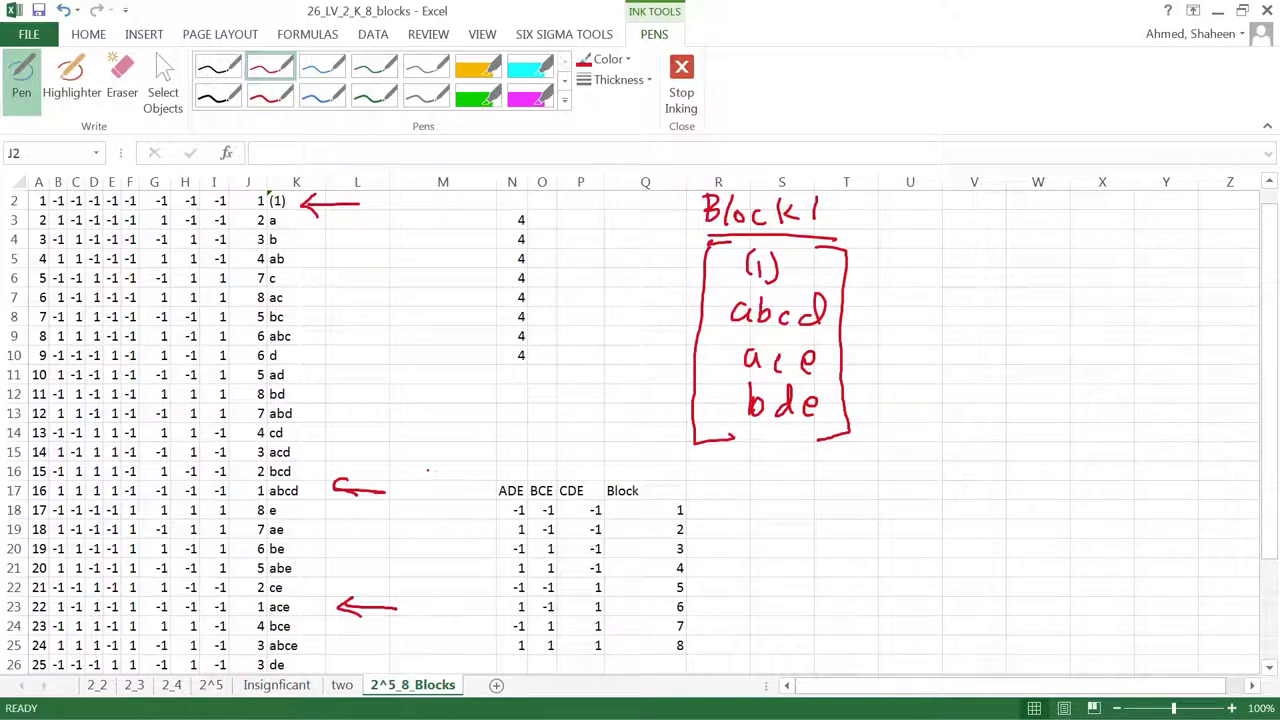
Step: Handwrite the degrees of freedom note "DF → 8 - 1 = 7" below the bracketed Block 1 list
{"action": "left_click_drag", "start_coordinate": [1272, 260], "coordinate": [1275, 318]}
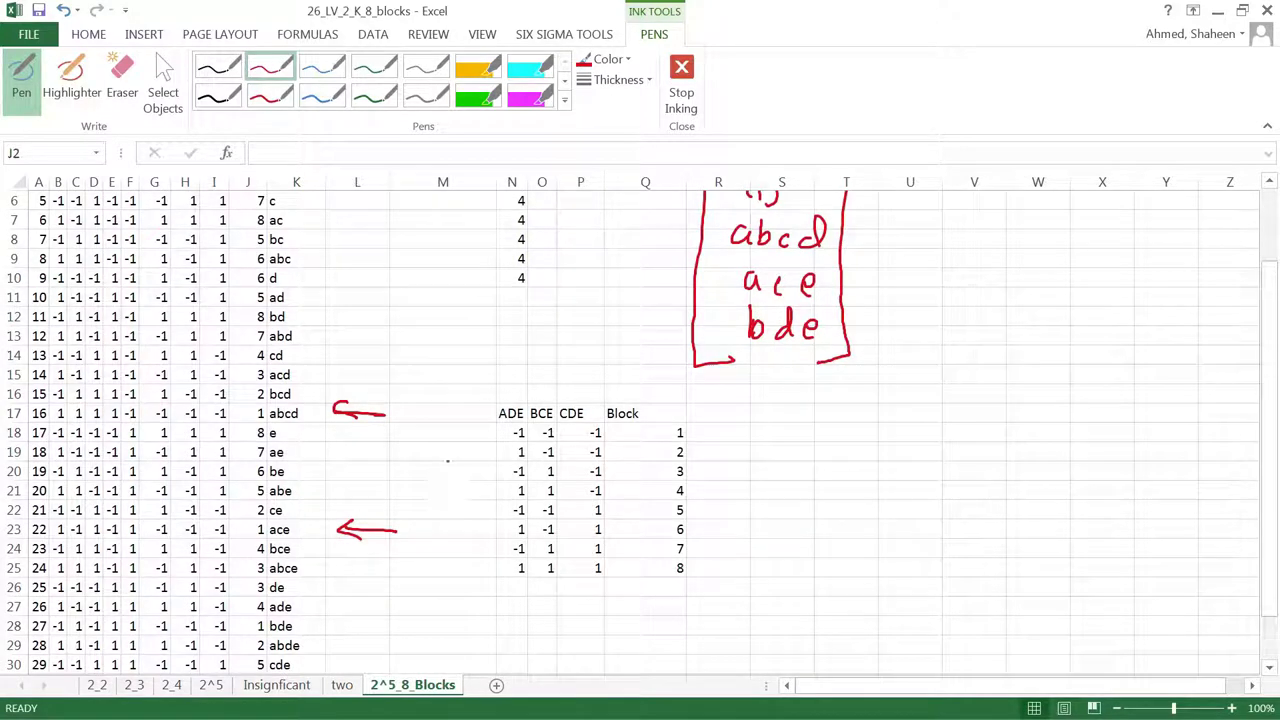
{"action": "left_click_drag", "start_coordinate": [770, 410], "coordinate": [770, 437]}
{"action": "mouse_move", "coordinate": [799, 410]}
{"action": "left_mouse_down"}
{"action": "mouse_move", "coordinate": [798, 436]}
{"action": "mouse_move", "coordinate": [822, 409]}
{"action": "left_mouse_up"}
{"action": "left_click_drag", "start_coordinate": [803, 424], "coordinate": [886, 431]}
{"action": "mouse_move", "coordinate": [872, 421]}
{"action": "left_mouse_down"}
{"action": "mouse_move", "coordinate": [872, 441]}
{"action": "mouse_move", "coordinate": [918, 422]}
{"action": "left_mouse_up"}
{"action": "left_click_drag", "start_coordinate": [926, 439], "coordinate": [948, 434]}
{"action": "mouse_move", "coordinate": [962, 420]}
{"action": "left_mouse_down"}
{"action": "mouse_move", "coordinate": [962, 440]}
{"action": "mouse_move", "coordinate": [1018, 427]}
{"action": "mouse_move", "coordinate": [1014, 437]}
{"action": "left_mouse_up"}
{"action": "mouse_move", "coordinate": [1032, 421]}
{"action": "left_mouse_down"}
{"action": "mouse_move", "coordinate": [1055, 419]}
{"action": "mouse_move", "coordinate": [1042, 453]}
{"action": "left_mouse_up"}
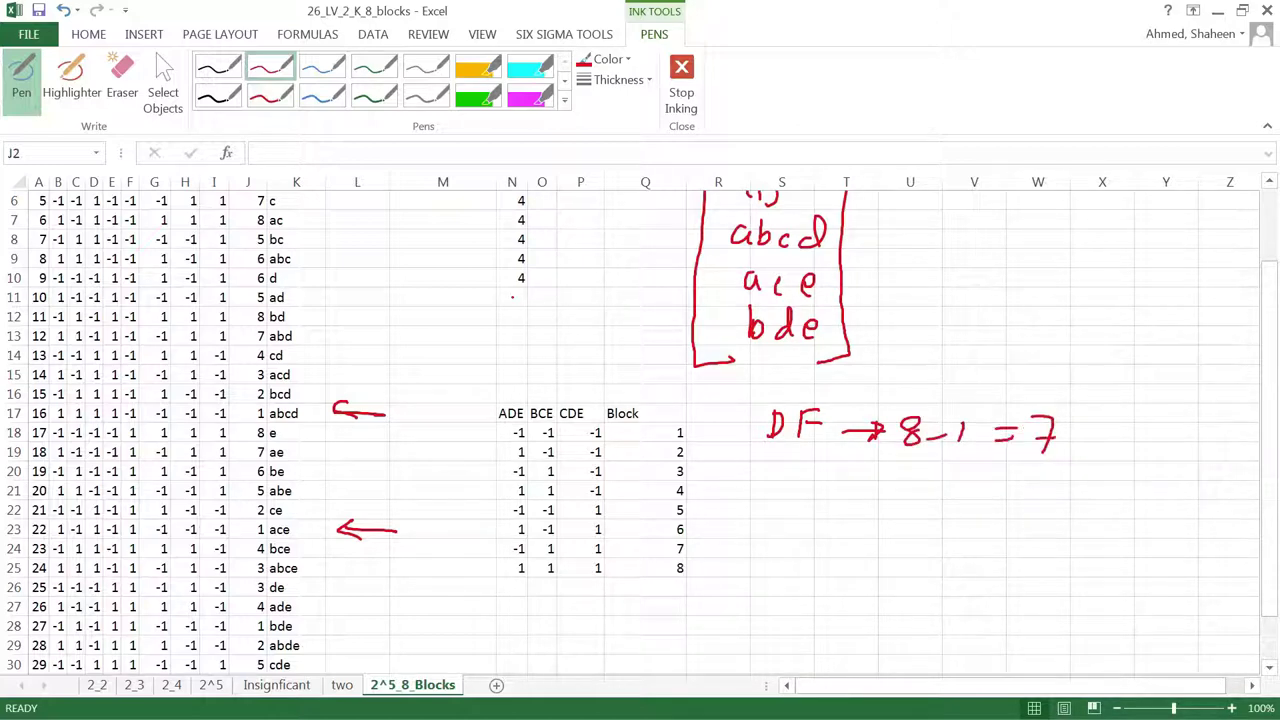
Step: Draw arrows down to the ADE, BCE and CDE headers in row 17 and write "1 1 1 = 3" above them
{"action": "left_click_drag", "start_coordinate": [1277, 484], "coordinate": [1270, 408]}
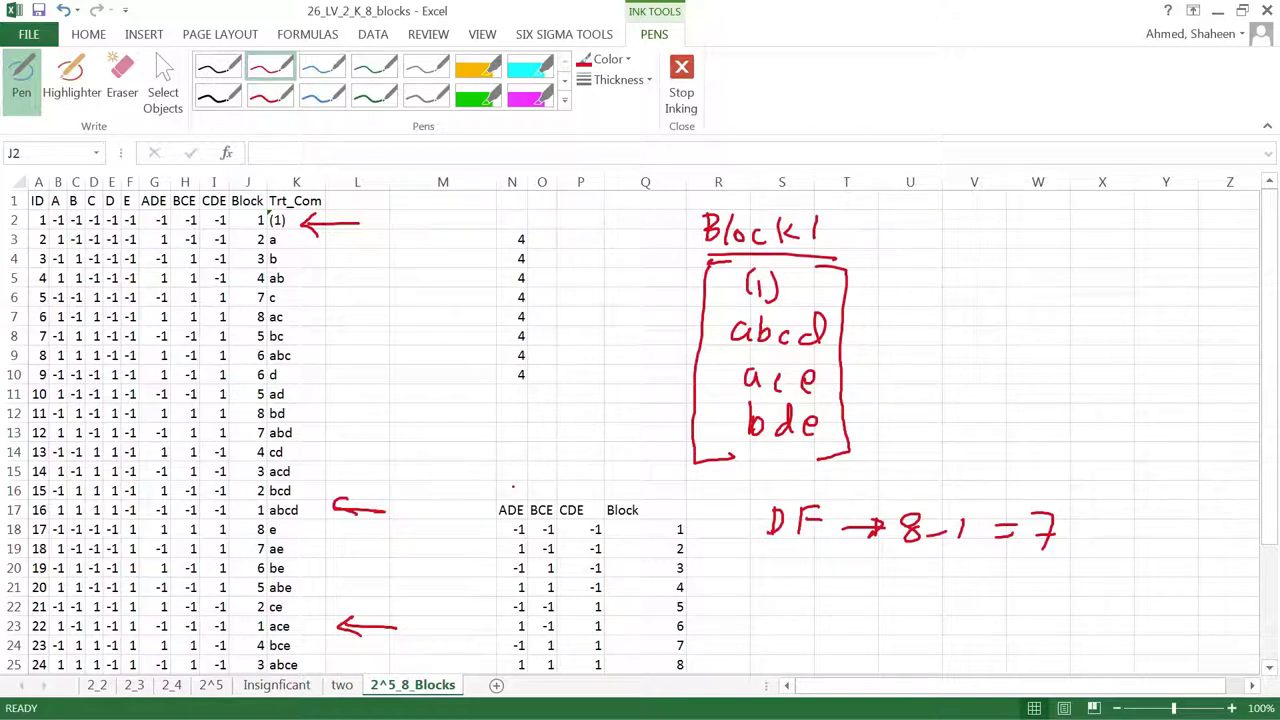
{"action": "mouse_move", "coordinate": [511, 492]}
{"action": "left_mouse_down"}
{"action": "mouse_move", "coordinate": [510, 446]}
{"action": "mouse_move", "coordinate": [510, 493]}
{"action": "mouse_move", "coordinate": [545, 468]}
{"action": "mouse_move", "coordinate": [546, 447]}
{"action": "mouse_move", "coordinate": [549, 480]}
{"action": "mouse_move", "coordinate": [575, 490]}
{"action": "left_mouse_up"}
{"action": "left_click_drag", "start_coordinate": [567, 482], "coordinate": [575, 491]}
{"action": "mouse_move", "coordinate": [510, 419]}
{"action": "left_mouse_down"}
{"action": "mouse_move", "coordinate": [510, 438]}
{"action": "mouse_move", "coordinate": [542, 439]}
{"action": "left_mouse_up"}
{"action": "left_click_drag", "start_coordinate": [569, 423], "coordinate": [573, 439]}
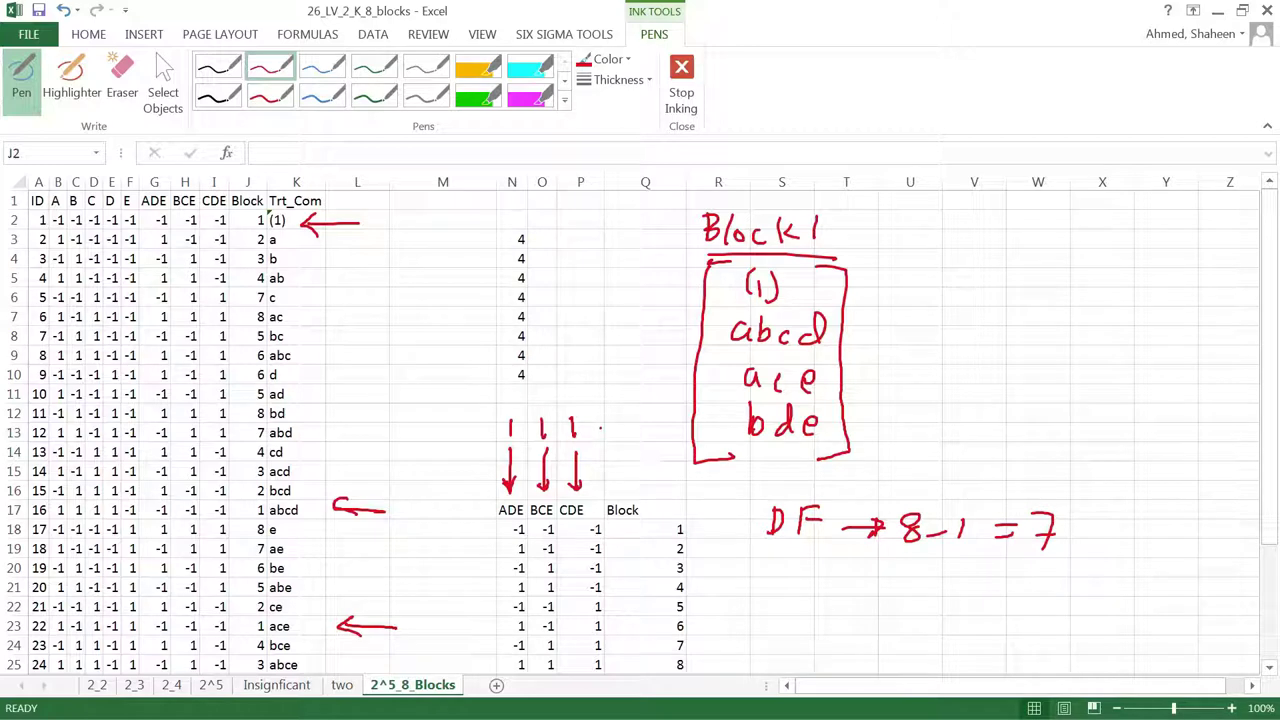
{"action": "left_click_drag", "start_coordinate": [581, 422], "coordinate": [601, 422]}
{"action": "mouse_move", "coordinate": [581, 430]}
{"action": "left_mouse_down"}
{"action": "mouse_move", "coordinate": [619, 426]}
{"action": "mouse_move", "coordinate": [610, 437]}
{"action": "left_mouse_up"}
Step: Handwrite "Missing 4" below the DF note and draw a vertical dividing line beside the Block 1 list
{"action": "mouse_move", "coordinate": [756, 576]}
{"action": "left_mouse_down"}
{"action": "mouse_move", "coordinate": [750, 596]}
{"action": "mouse_move", "coordinate": [878, 600]}
{"action": "mouse_move", "coordinate": [886, 612]}
{"action": "mouse_move", "coordinate": [892, 590]}
{"action": "mouse_move", "coordinate": [950, 598]}
{"action": "mouse_move", "coordinate": [940, 612]}
{"action": "left_mouse_up"}
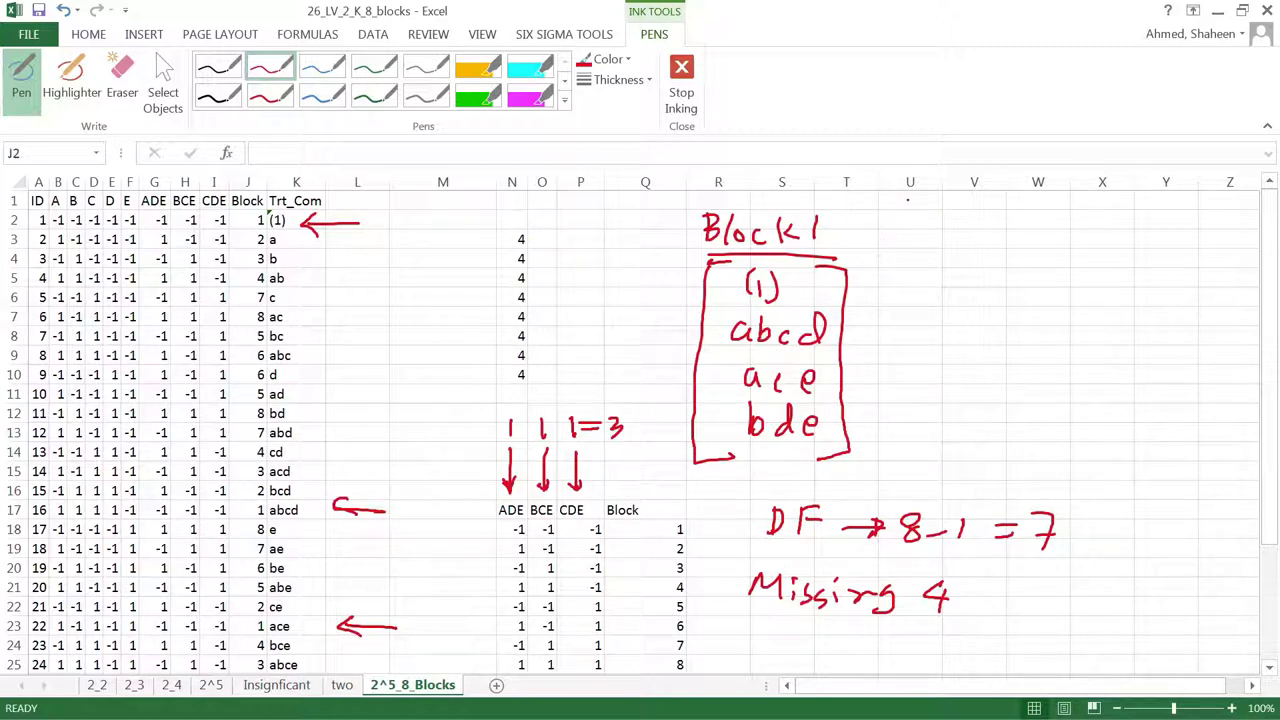
{"action": "left_click_drag", "start_coordinate": [907, 200], "coordinate": [892, 458]}
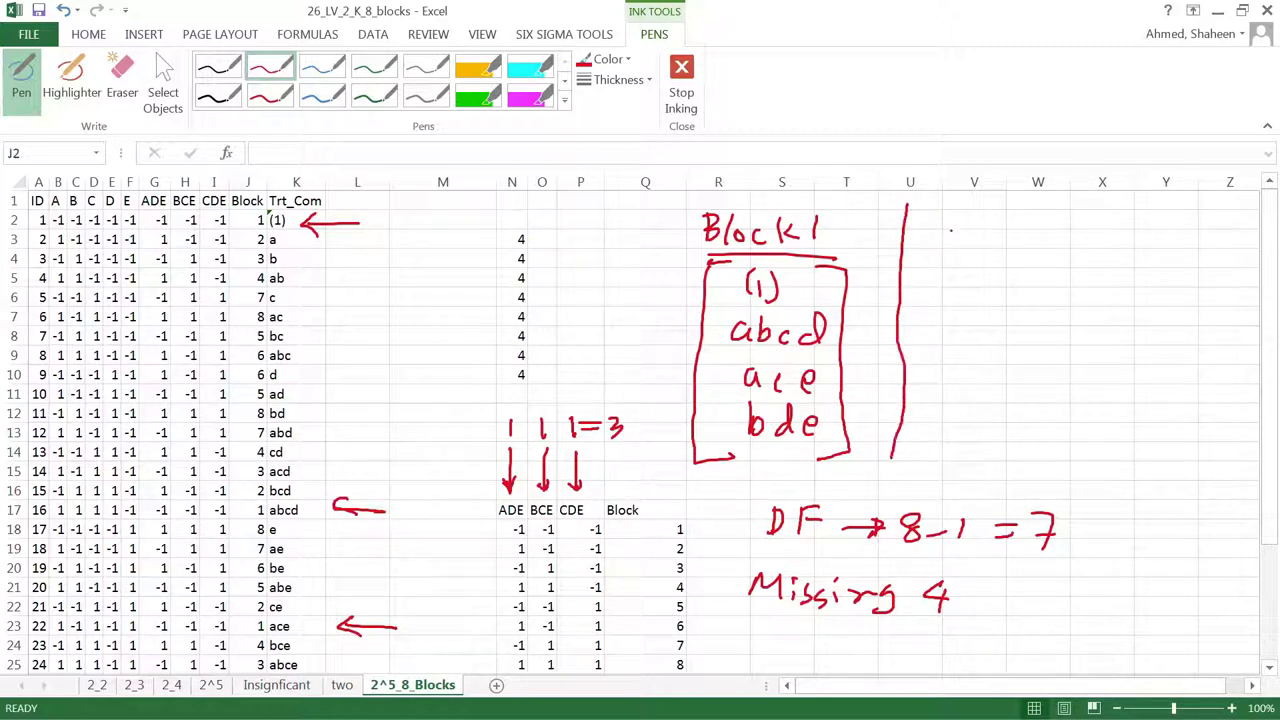
Step: Handwrite the first generator product "ADE * BCE" beside the dividing line, level with the Block 1 heading
{"action": "left_click_drag", "start_coordinate": [950, 217], "coordinate": [923, 250]}
{"action": "mouse_move", "coordinate": [950, 216]}
{"action": "left_mouse_down"}
{"action": "mouse_move", "coordinate": [956, 248]}
{"action": "mouse_move", "coordinate": [970, 225]}
{"action": "mouse_move", "coordinate": [966, 245]}
{"action": "mouse_move", "coordinate": [1000, 246]}
{"action": "mouse_move", "coordinate": [1002, 222]}
{"action": "mouse_move", "coordinate": [999, 233]}
{"action": "mouse_move", "coordinate": [1070, 240]}
{"action": "mouse_move", "coordinate": [1060, 244]}
{"action": "left_mouse_up"}
{"action": "left_click_drag", "start_coordinate": [1080, 224], "coordinate": [1074, 245]}
{"action": "mouse_move", "coordinate": [1084, 222]}
{"action": "left_mouse_down"}
{"action": "mouse_move", "coordinate": [1096, 246]}
{"action": "mouse_move", "coordinate": [1096, 221]}
{"action": "left_mouse_up"}
{"action": "left_click_drag", "start_coordinate": [1084, 233], "coordinate": [1094, 233]}
Step: Handwrite the second generator product "ADE * CDE" below "ADE * BCE"
{"action": "mouse_move", "coordinate": [944, 273]}
{"action": "left_mouse_down"}
{"action": "mouse_move", "coordinate": [934, 284]}
{"action": "mouse_move", "coordinate": [946, 300]}
{"action": "mouse_move", "coordinate": [976, 303]}
{"action": "left_mouse_up"}
{"action": "left_click_drag", "start_coordinate": [978, 280], "coordinate": [992, 280]}
{"action": "left_click_drag", "start_coordinate": [976, 292], "coordinate": [1021, 301]}
{"action": "mouse_move", "coordinate": [1021, 287]}
{"action": "left_mouse_down"}
{"action": "mouse_move", "coordinate": [1009, 302]}
{"action": "mouse_move", "coordinate": [1066, 306]}
{"action": "left_mouse_up"}
{"action": "mouse_move", "coordinate": [1066, 286]}
{"action": "left_mouse_down"}
{"action": "mouse_move", "coordinate": [1068, 306]}
{"action": "mouse_move", "coordinate": [1106, 307]}
{"action": "mouse_move", "coordinate": [1110, 286]}
{"action": "left_mouse_up"}
{"action": "left_click_drag", "start_coordinate": [1096, 296], "coordinate": [1106, 296]}
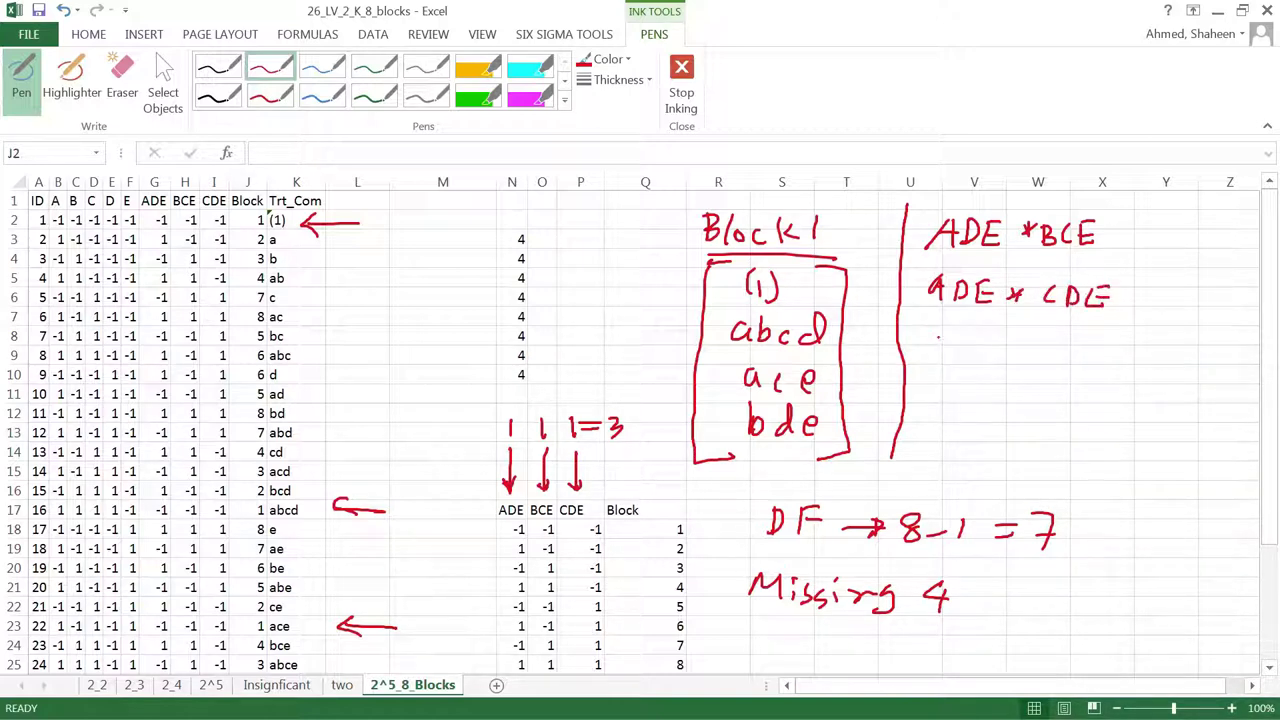
Step: Handwrite the third generator product "BCE * CDE" below "ADE * CDE"
{"action": "left_click_drag", "start_coordinate": [938, 337], "coordinate": [938, 359]}
{"action": "mouse_move", "coordinate": [938, 337]}
{"action": "left_mouse_down"}
{"action": "mouse_move", "coordinate": [946, 358]}
{"action": "mouse_move", "coordinate": [988, 358]}
{"action": "left_mouse_up"}
{"action": "left_click_drag", "start_coordinate": [976, 337], "coordinate": [990, 337]}
{"action": "left_click_drag", "start_coordinate": [976, 347], "coordinate": [1023, 349]}
{"action": "mouse_move", "coordinate": [1011, 342]}
{"action": "left_mouse_down"}
{"action": "mouse_move", "coordinate": [1014, 356]}
{"action": "mouse_move", "coordinate": [1076, 362]}
{"action": "left_mouse_up"}
{"action": "mouse_move", "coordinate": [1098, 340]}
{"action": "left_mouse_down"}
{"action": "mouse_move", "coordinate": [1112, 362]}
{"action": "mouse_move", "coordinate": [1117, 339]}
{"action": "left_mouse_up"}
{"action": "left_click_drag", "start_coordinate": [1098, 351], "coordinate": [1113, 351]}
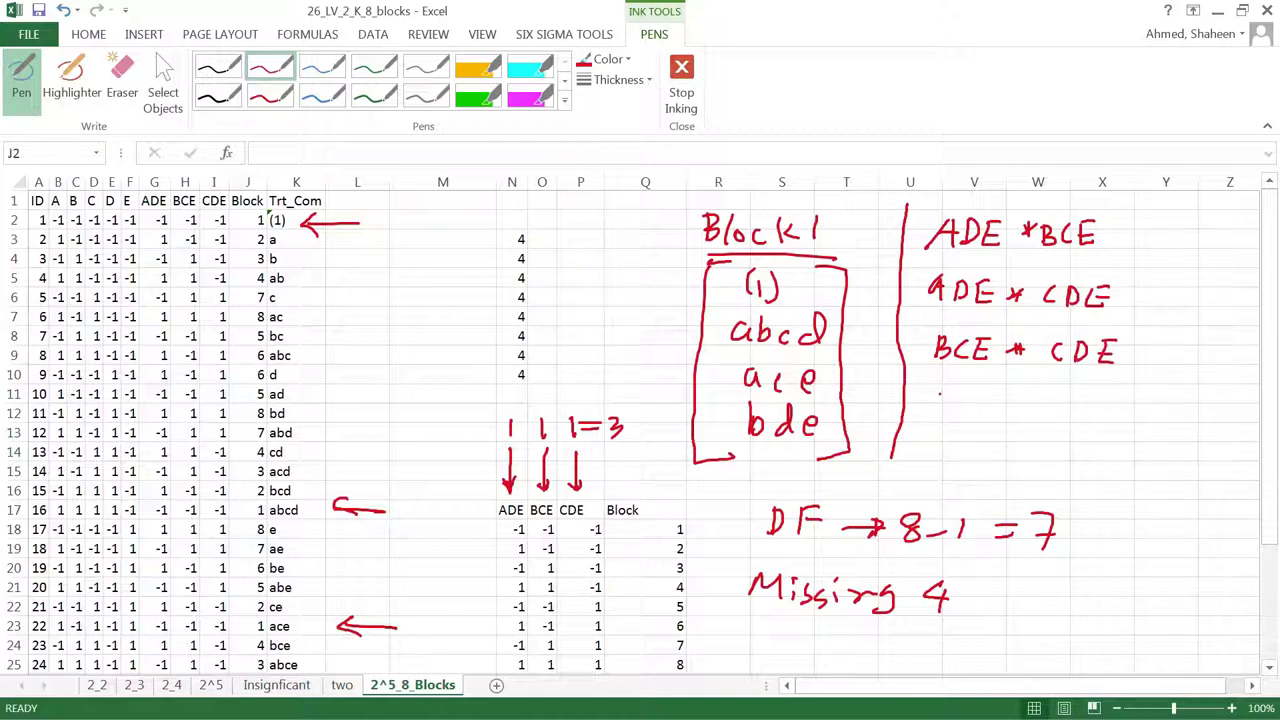
{"action": "left_click_drag", "start_coordinate": [941, 397], "coordinate": [930, 418]}
{"action": "left_click_drag", "start_coordinate": [941, 397], "coordinate": [950, 410]}
{"action": "mouse_move", "coordinate": [968, 402]}
{"action": "left_mouse_down"}
{"action": "mouse_move", "coordinate": [969, 421]}
{"action": "mouse_move", "coordinate": [970, 408]}
{"action": "mouse_move", "coordinate": [934, 412]}
{"action": "left_mouse_up"}
{"action": "left_click", "coordinate": [993, 410]}
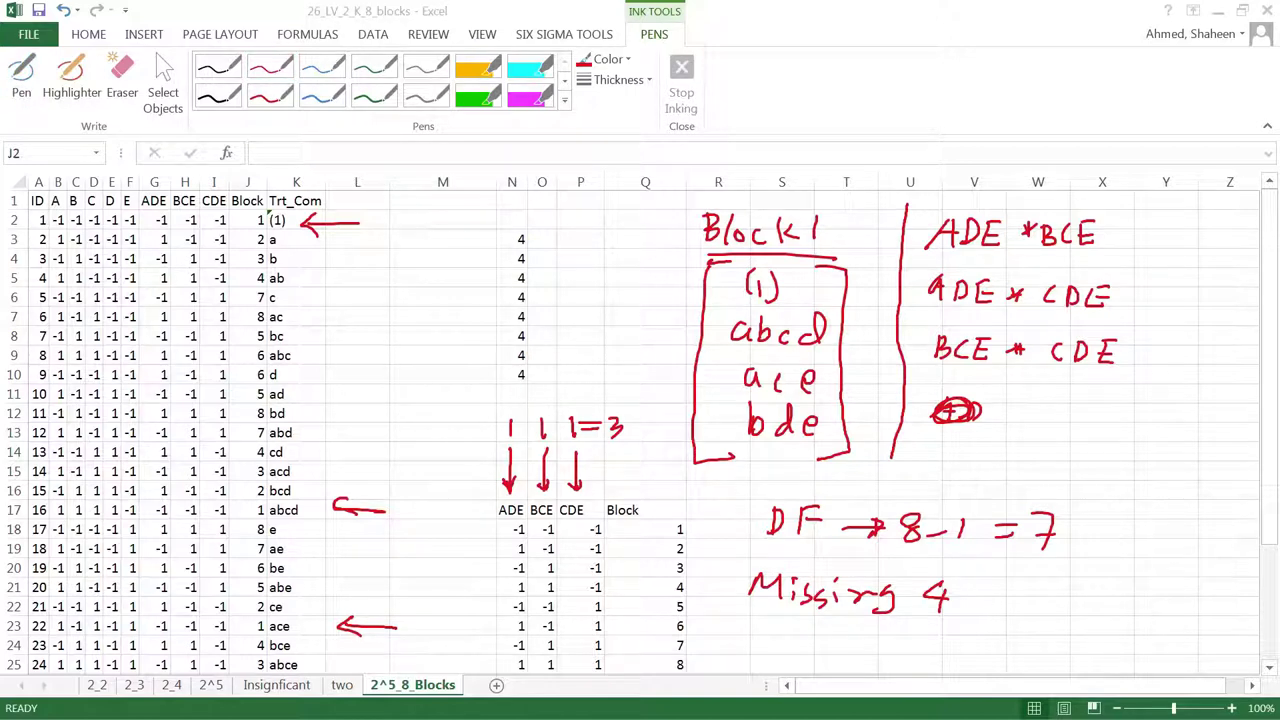
{"action": "left_click", "coordinate": [929, 434]}
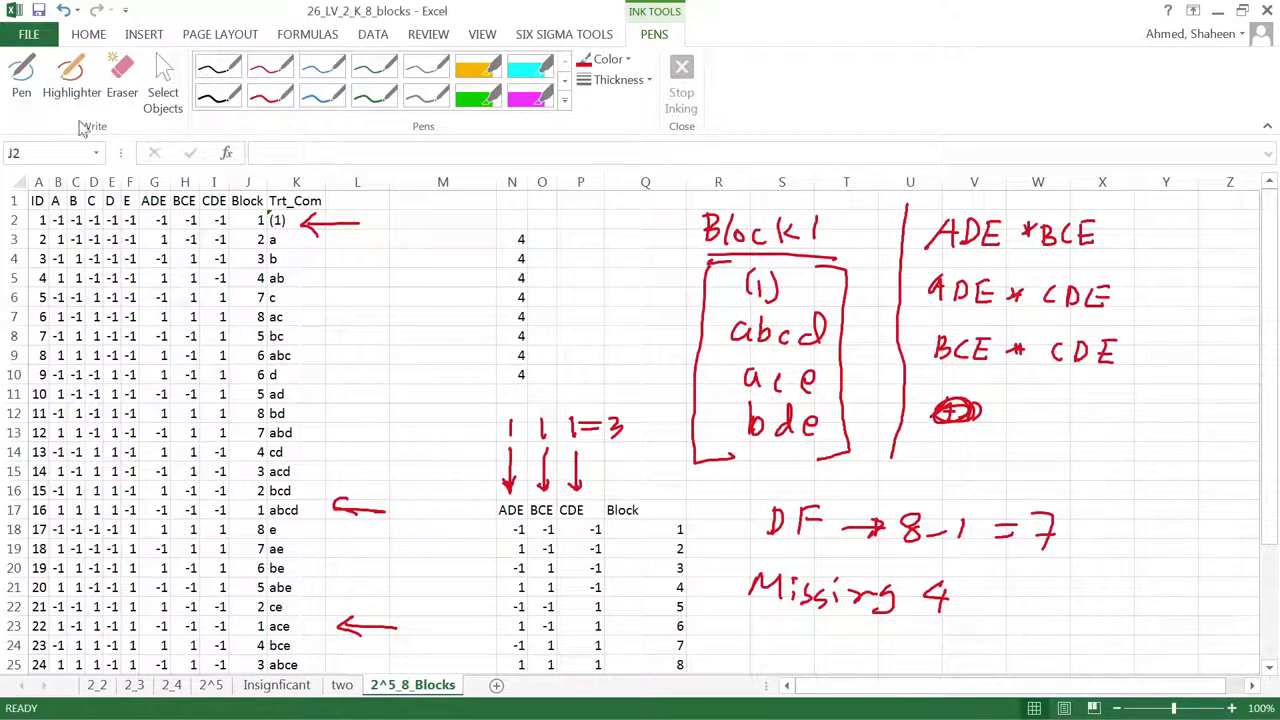
Step: Reactivate the red pen and handwrite the three-way product "ADE * BCE * CDE →" below the scribbled-out entry
{"action": "left_click", "coordinate": [283, 79]}
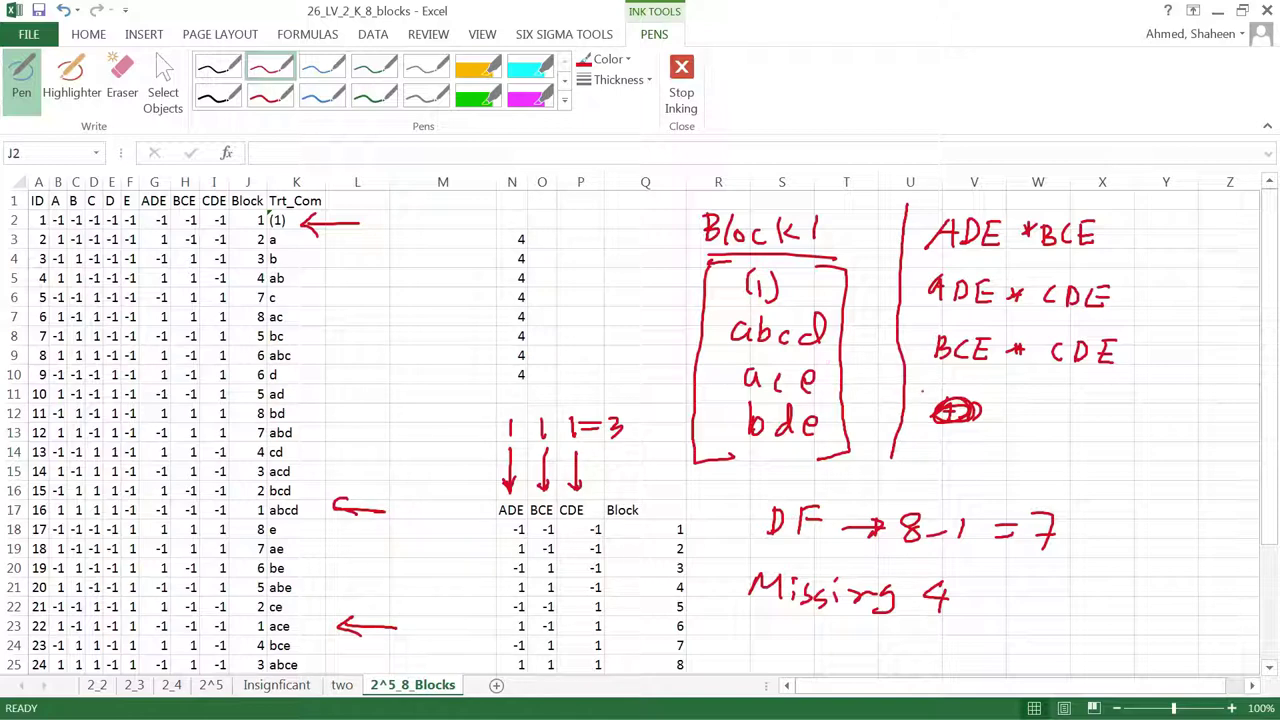
{"action": "mouse_move", "coordinate": [918, 436]}
{"action": "left_mouse_down"}
{"action": "mouse_move", "coordinate": [924, 460]}
{"action": "mouse_move", "coordinate": [946, 466]}
{"action": "mouse_move", "coordinate": [978, 462]}
{"action": "mouse_move", "coordinate": [978, 444]}
{"action": "left_mouse_up"}
{"action": "left_click_drag", "start_coordinate": [958, 458], "coordinate": [994, 462]}
{"action": "mouse_move", "coordinate": [992, 450]}
{"action": "left_mouse_down"}
{"action": "mouse_move", "coordinate": [978, 464]}
{"action": "mouse_move", "coordinate": [988, 468]}
{"action": "left_mouse_up"}
{"action": "mouse_move", "coordinate": [980, 457]}
{"action": "left_mouse_down"}
{"action": "mouse_move", "coordinate": [1000, 456]}
{"action": "mouse_move", "coordinate": [1006, 472]}
{"action": "left_mouse_up"}
{"action": "mouse_move", "coordinate": [1006, 452]}
{"action": "left_mouse_down"}
{"action": "mouse_move", "coordinate": [1020, 470]}
{"action": "mouse_move", "coordinate": [1064, 466]}
{"action": "mouse_move", "coordinate": [1064, 446]}
{"action": "left_mouse_up"}
{"action": "left_click_drag", "start_coordinate": [1050, 455], "coordinate": [1088, 460]}
{"action": "mouse_move", "coordinate": [1086, 448]}
{"action": "left_mouse_down"}
{"action": "mouse_move", "coordinate": [1076, 462]}
{"action": "mouse_move", "coordinate": [1112, 462]}
{"action": "left_mouse_up"}
{"action": "mouse_move", "coordinate": [1112, 444]}
{"action": "left_mouse_down"}
{"action": "mouse_move", "coordinate": [1113, 462]}
{"action": "mouse_move", "coordinate": [1130, 464]}
{"action": "left_mouse_up"}
{"action": "mouse_move", "coordinate": [1130, 465]}
{"action": "left_mouse_down"}
{"action": "mouse_move", "coordinate": [1148, 464]}
{"action": "mouse_move", "coordinate": [1148, 444]}
{"action": "left_mouse_up"}
{"action": "left_click_drag", "start_coordinate": [1130, 456], "coordinate": [1172, 460]}
{"action": "left_click_drag", "start_coordinate": [1172, 460], "coordinate": [1162, 468]}
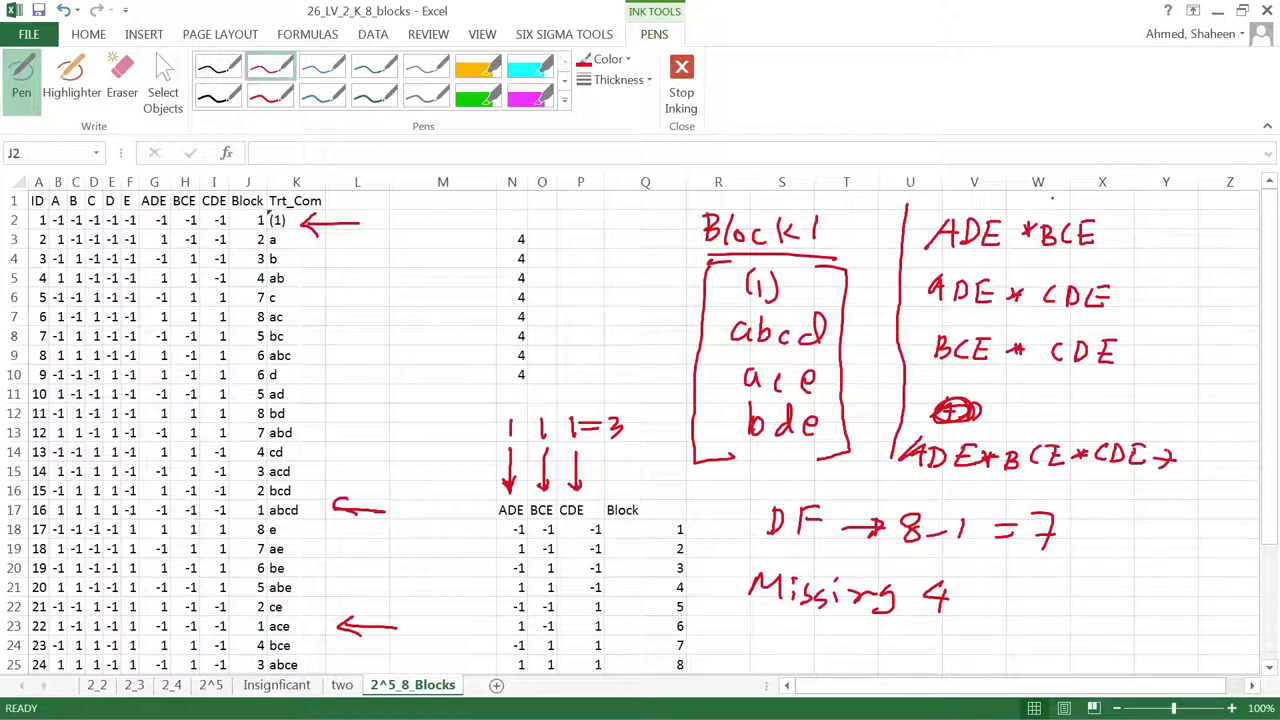
Step: Handwrite the resulting effects beside the products: "→ ABCD", "→ AC" and "→ BD" for the pairs, and "AB" plus a third letter for the three-way product
{"action": "mouse_move", "coordinate": [1106, 231]}
{"action": "left_mouse_down"}
{"action": "mouse_move", "coordinate": [1132, 231]}
{"action": "mouse_move", "coordinate": [1118, 246]}
{"action": "left_mouse_up"}
{"action": "mouse_move", "coordinate": [1142, 244]}
{"action": "left_mouse_down"}
{"action": "mouse_move", "coordinate": [1160, 220]}
{"action": "mouse_move", "coordinate": [1172, 242]}
{"action": "mouse_move", "coordinate": [1210, 236]}
{"action": "mouse_move", "coordinate": [1205, 245]}
{"action": "left_mouse_up"}
{"action": "left_click_drag", "start_coordinate": [1117, 294], "coordinate": [1148, 294]}
{"action": "mouse_move", "coordinate": [1134, 282]}
{"action": "left_mouse_down"}
{"action": "mouse_move", "coordinate": [1150, 294]}
{"action": "mouse_move", "coordinate": [1137, 303]}
{"action": "mouse_move", "coordinate": [1174, 283]}
{"action": "mouse_move", "coordinate": [1175, 308]}
{"action": "mouse_move", "coordinate": [1198, 306]}
{"action": "left_mouse_up"}
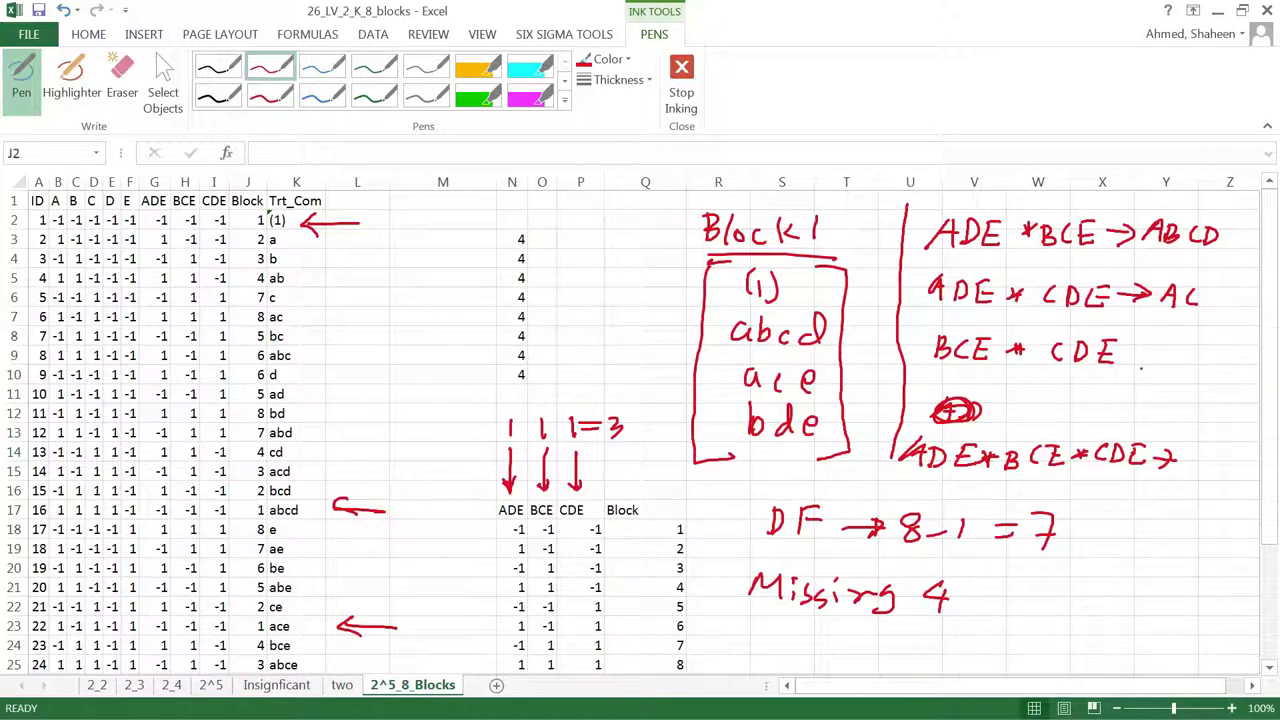
{"action": "left_click_drag", "start_coordinate": [1131, 354], "coordinate": [1194, 366]}
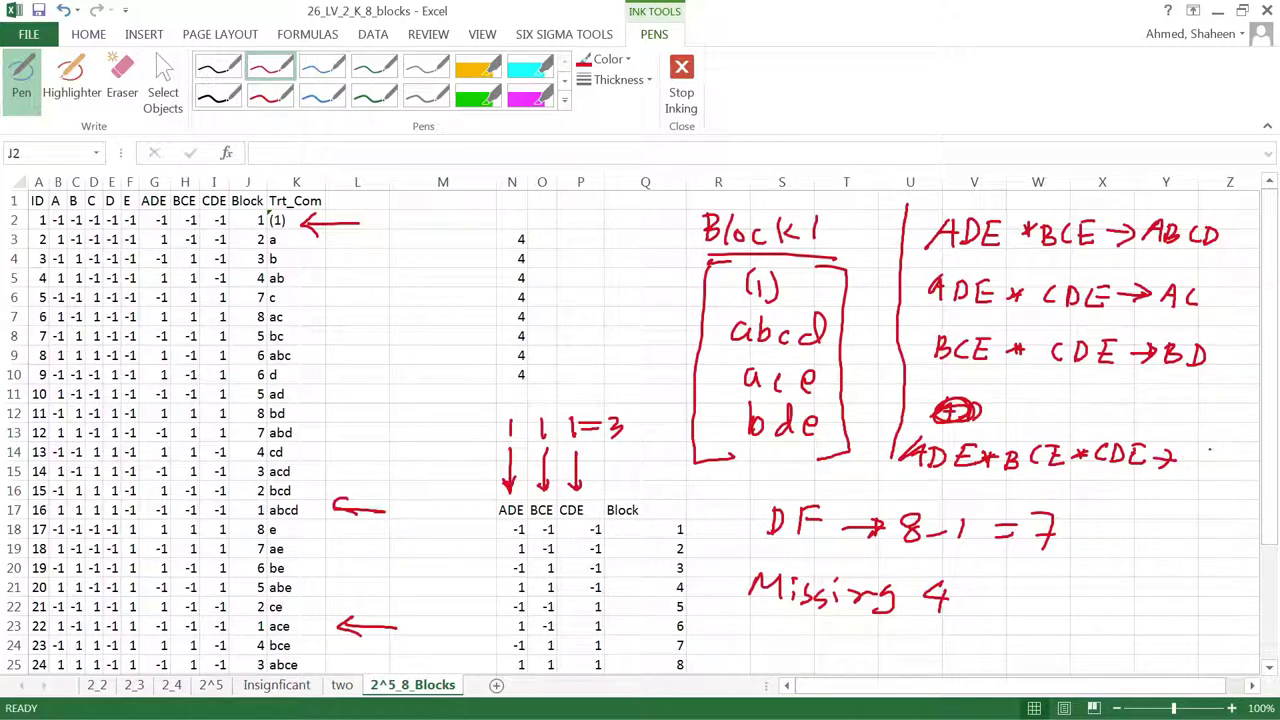
{"action": "mouse_move", "coordinate": [1190, 447]}
{"action": "left_mouse_down"}
{"action": "mouse_move", "coordinate": [1182, 460]}
{"action": "mouse_move", "coordinate": [1250, 470]}
{"action": "left_mouse_up"}
{"action": "mouse_move", "coordinate": [1262, 458]}
{"action": "left_mouse_down"}
{"action": "mouse_move", "coordinate": [1260, 472]}
{"action": "mouse_move", "coordinate": [1244, 456]}
{"action": "mouse_move", "coordinate": [1240, 466]}
{"action": "left_mouse_up"}
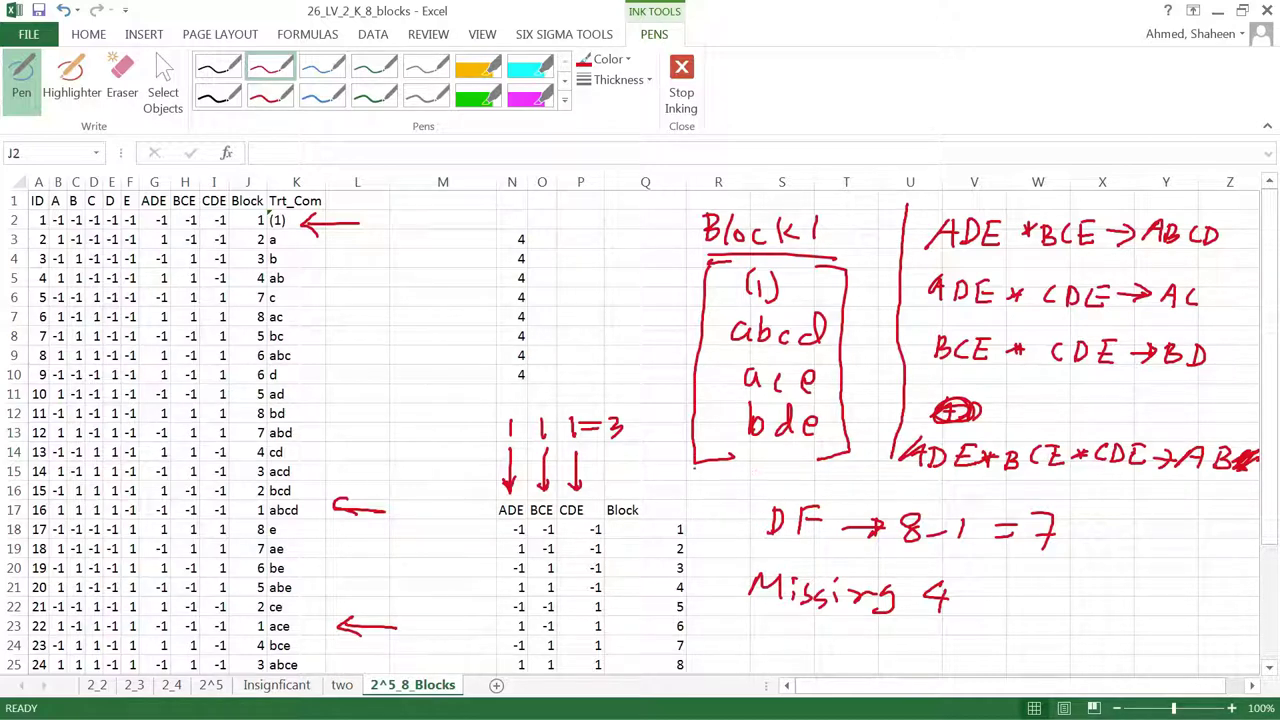
Step: Circle the ADE, BCE, CDE and Block headers in row 17 with the red pen
{"action": "mouse_move", "coordinate": [612, 475]}
{"action": "left_mouse_down"}
{"action": "mouse_move", "coordinate": [602, 466]}
{"action": "mouse_move", "coordinate": [478, 505]}
{"action": "mouse_move", "coordinate": [645, 512]}
{"action": "mouse_move", "coordinate": [622, 468]}
{"action": "left_mouse_up"}
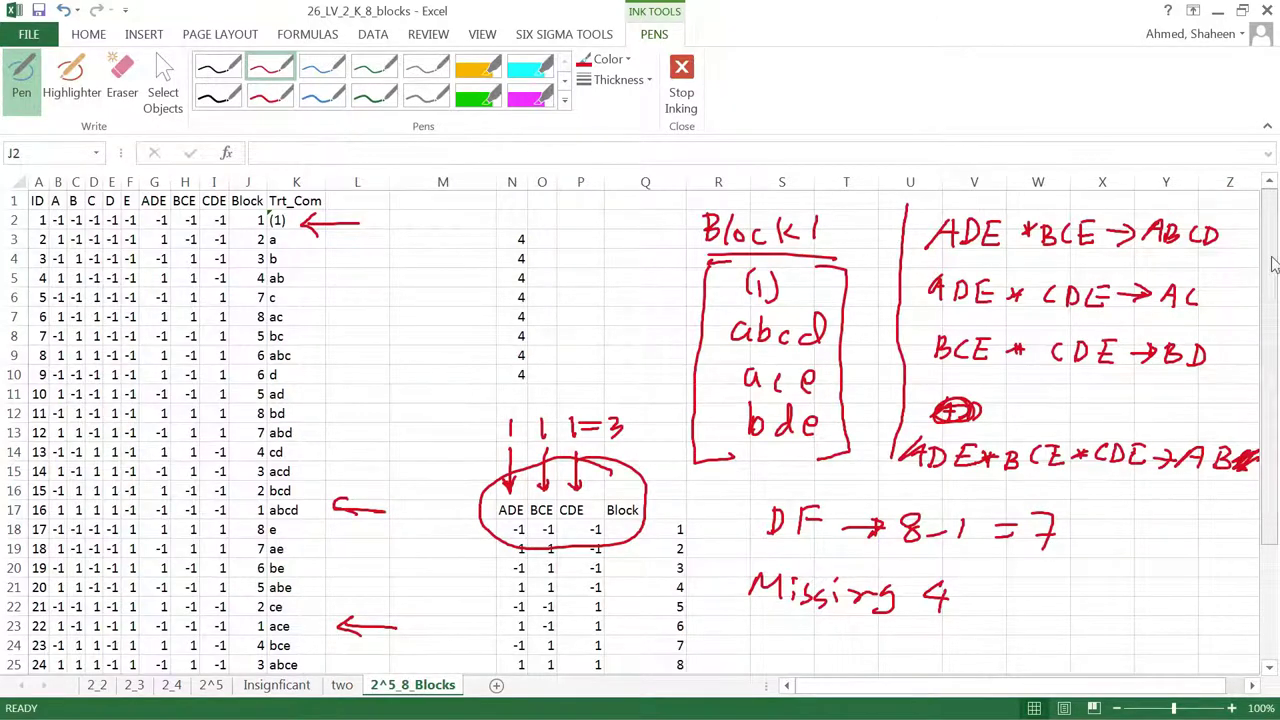
{"action": "mouse_move", "coordinate": [1272, 285]}
{"action": "left_mouse_down"}
{"action": "mouse_move", "coordinate": [1266, 411]}
{"action": "mouse_move", "coordinate": [1270, 272]}
{"action": "mouse_move", "coordinate": [1268, 425]}
{"action": "mouse_move", "coordinate": [1270, 265]}
{"action": "left_mouse_up"}
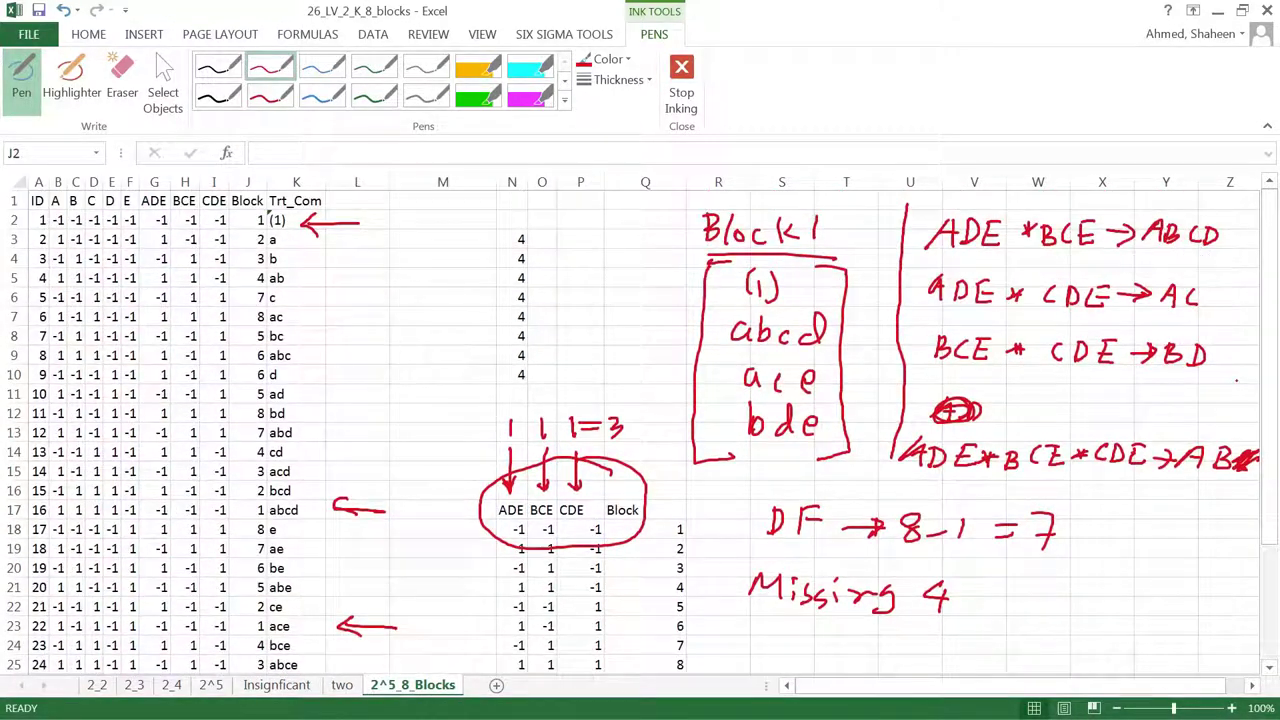